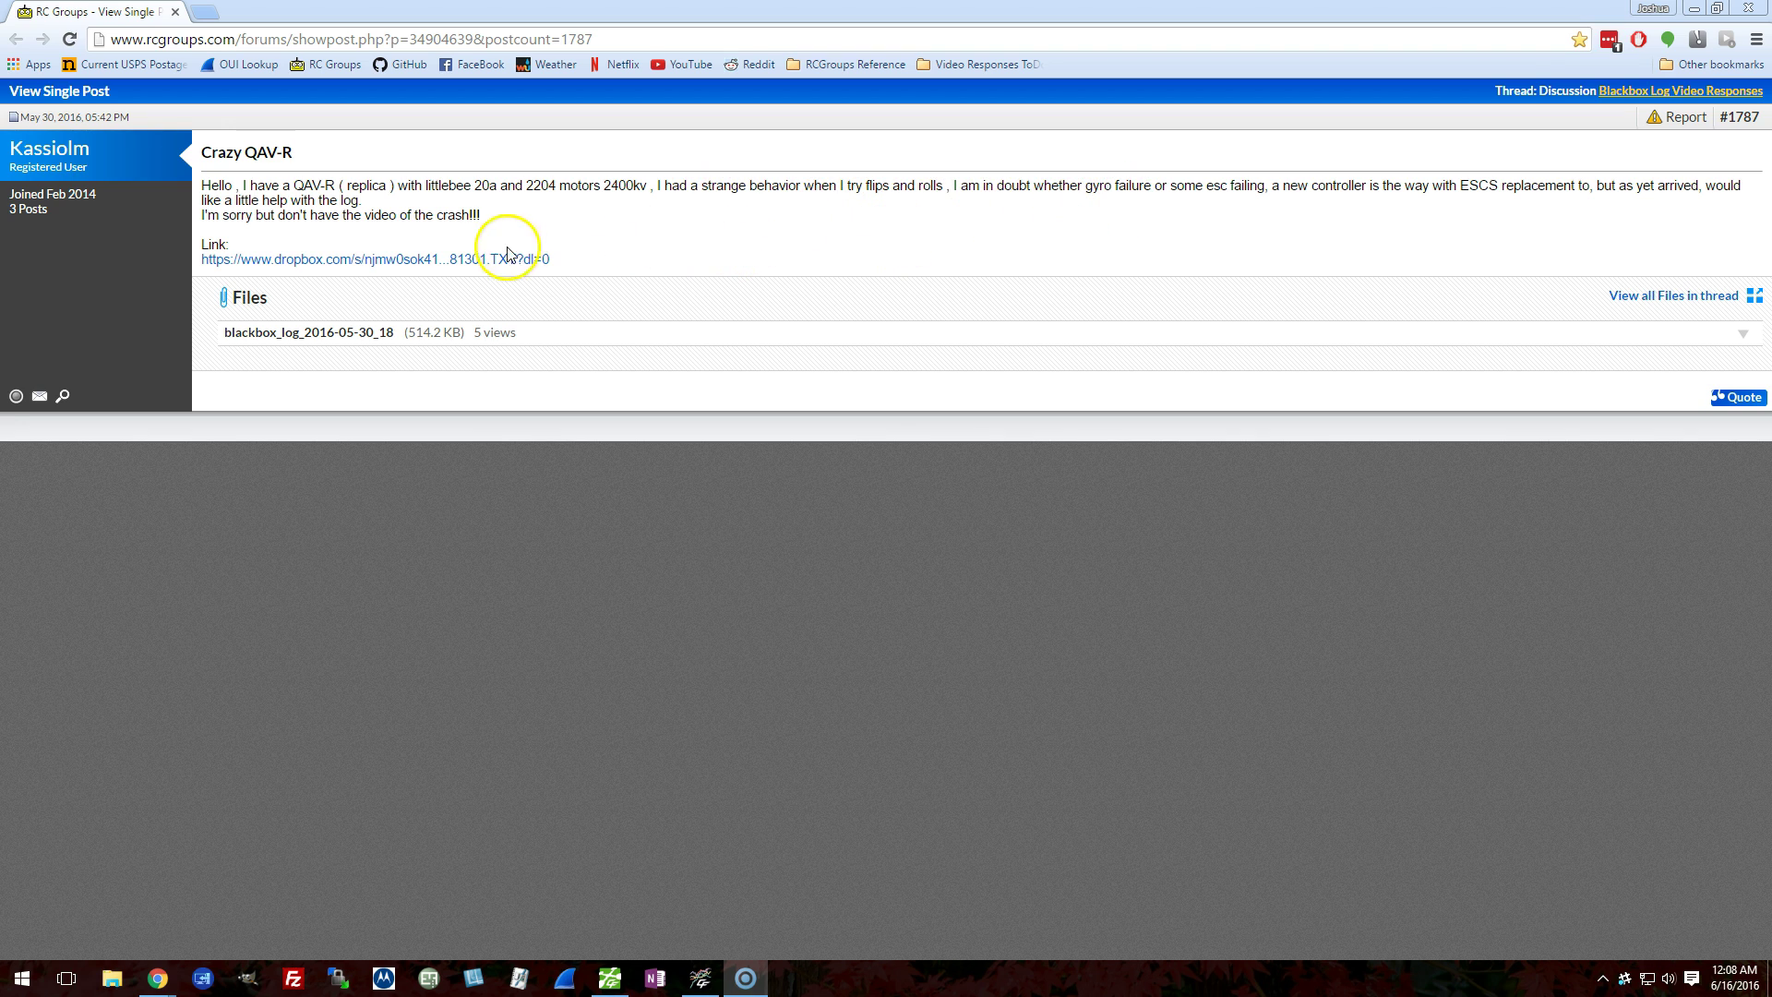
Step: Bring Blackbox Explorer, with blackbox_log_2016-05-30_181301.TXT loaded, to the front from the forum post
left_click(706, 991)
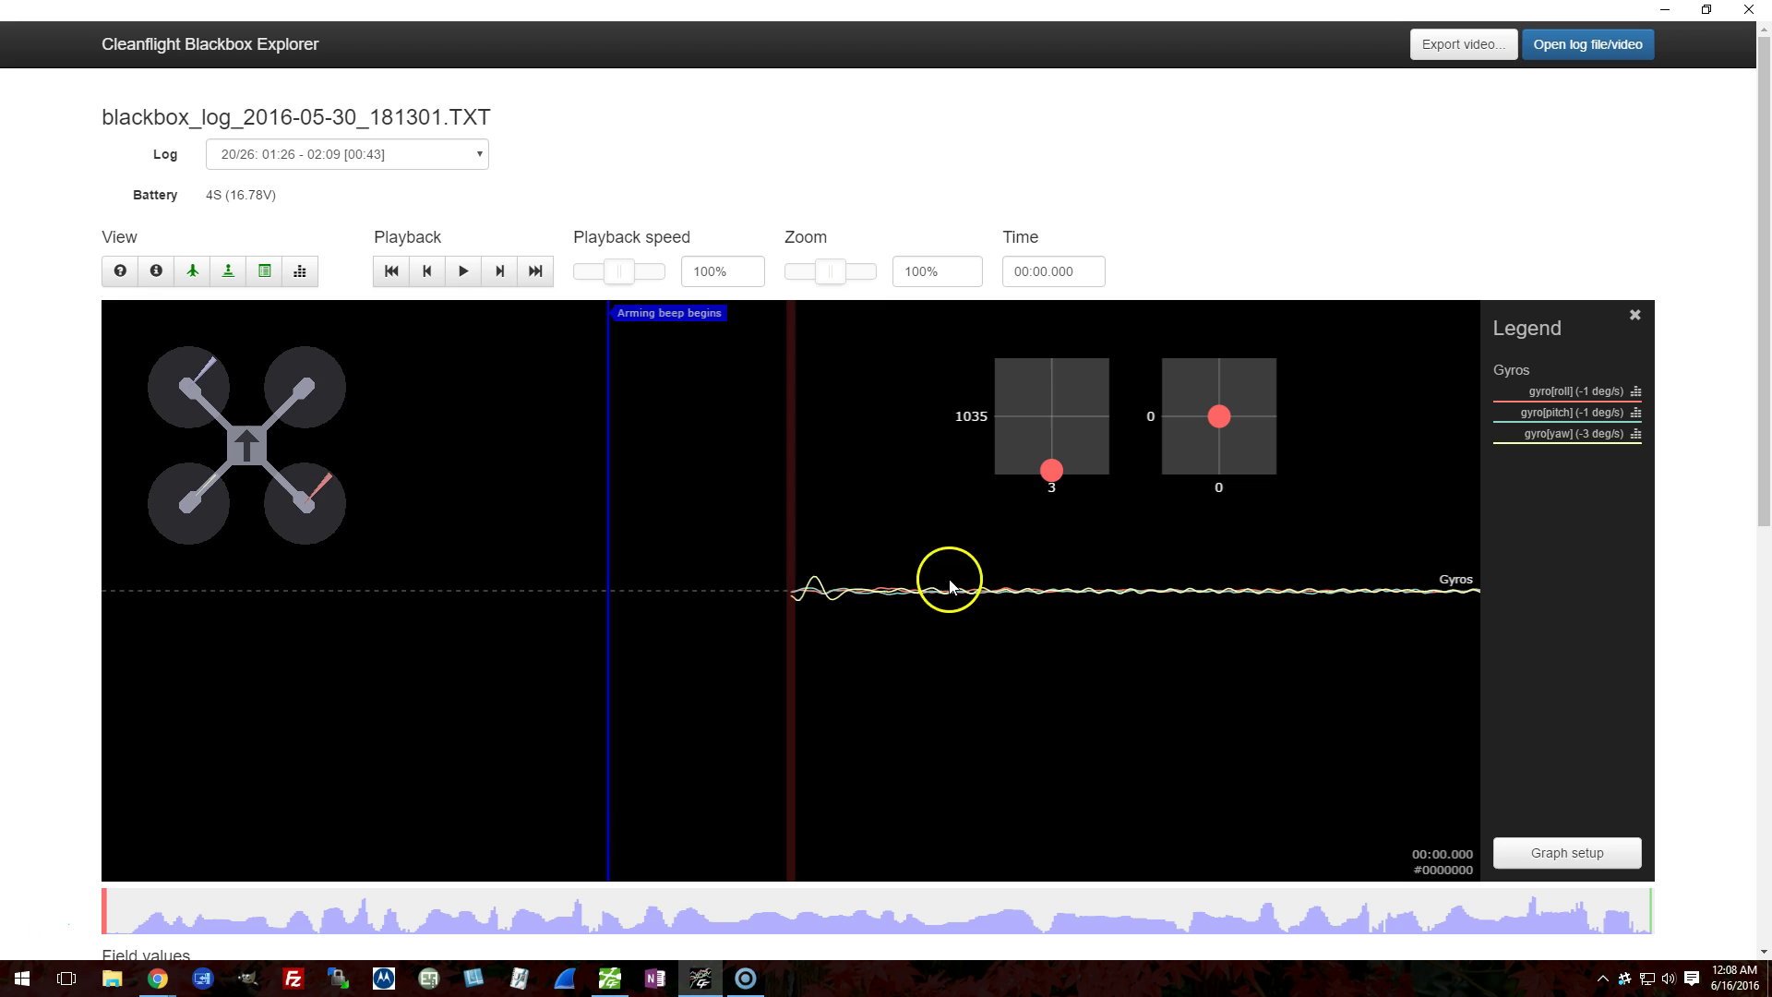
Step: Zoom the gyro graph to 10% and move to 00:42.030 beside the ARM OFF marker
scroll(948, 609, "down", 5)
left_click_drag(831, 279, 796, 277)
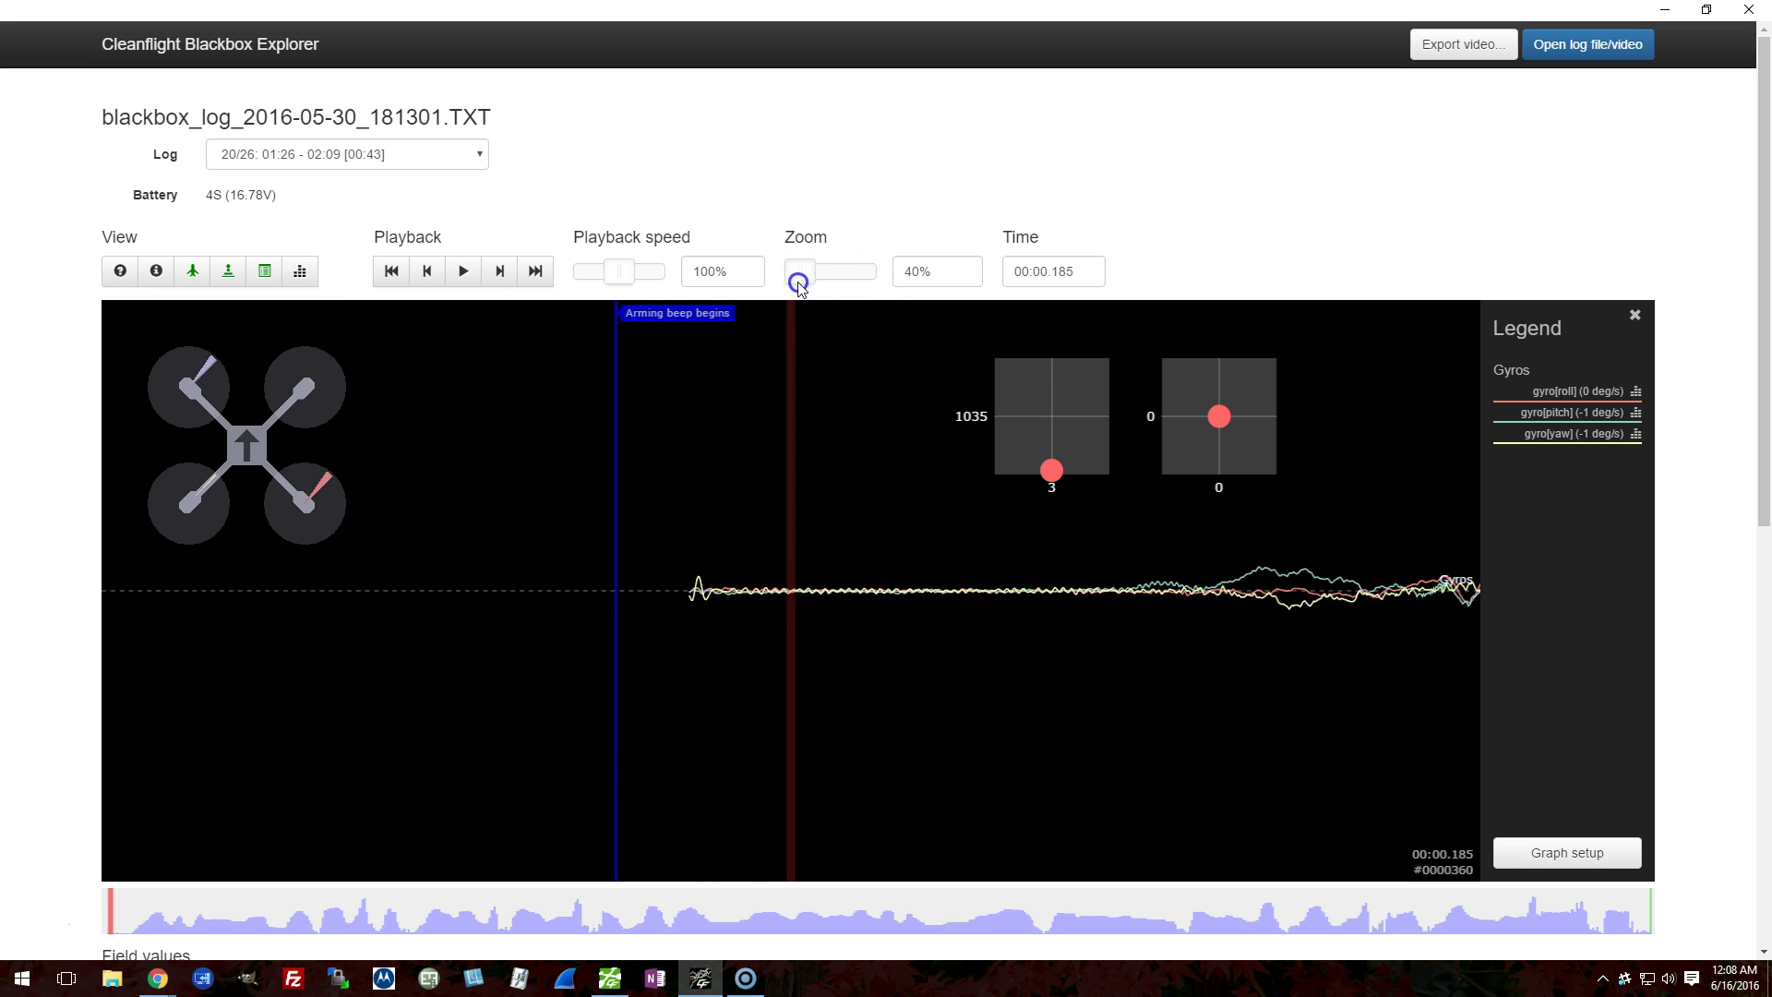
left_click_drag(1315, 664, 106, 688)
left_click(816, 700)
left_click_drag(816, 701, 80, 732)
mouse_move(1045, 734)
left_mouse_down()
mouse_move(700, 731)
mouse_move(1104, 716)
mouse_move(1012, 720)
mouse_move(1066, 669)
left_mouse_up()
left_click(923, 709)
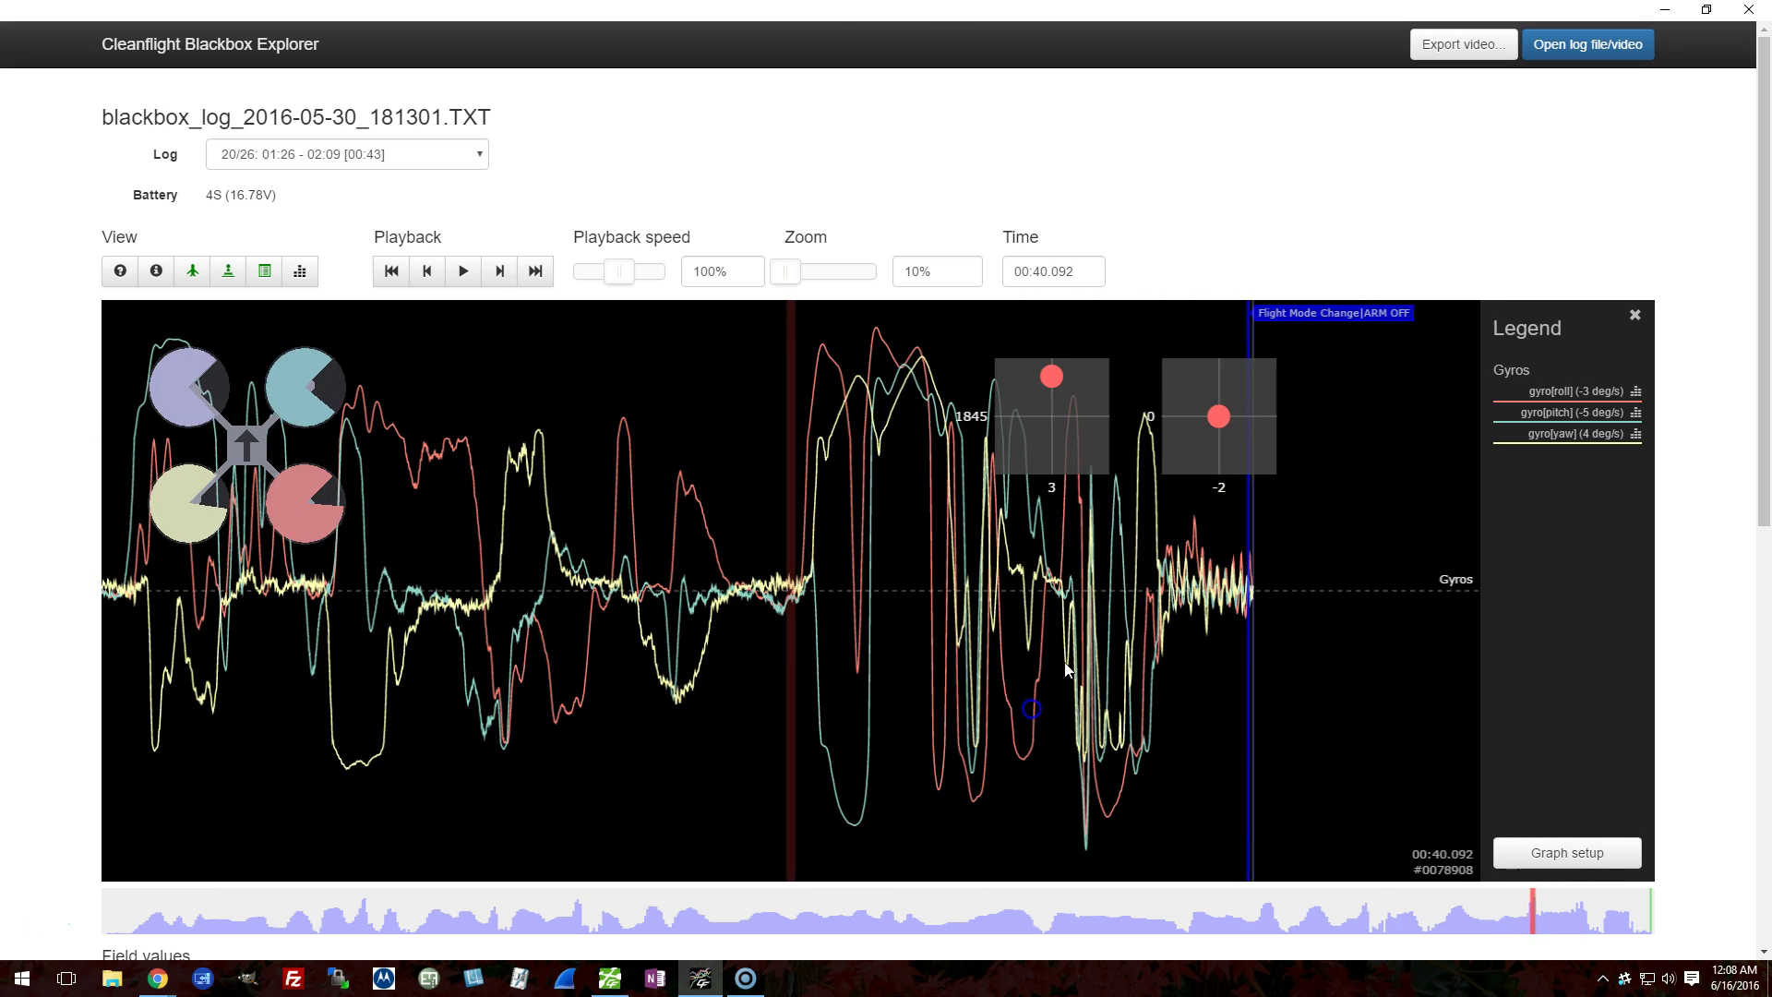
mouse_move(1199, 462)
left_mouse_down()
mouse_move(1187, 546)
mouse_move(1156, 554)
left_mouse_up()
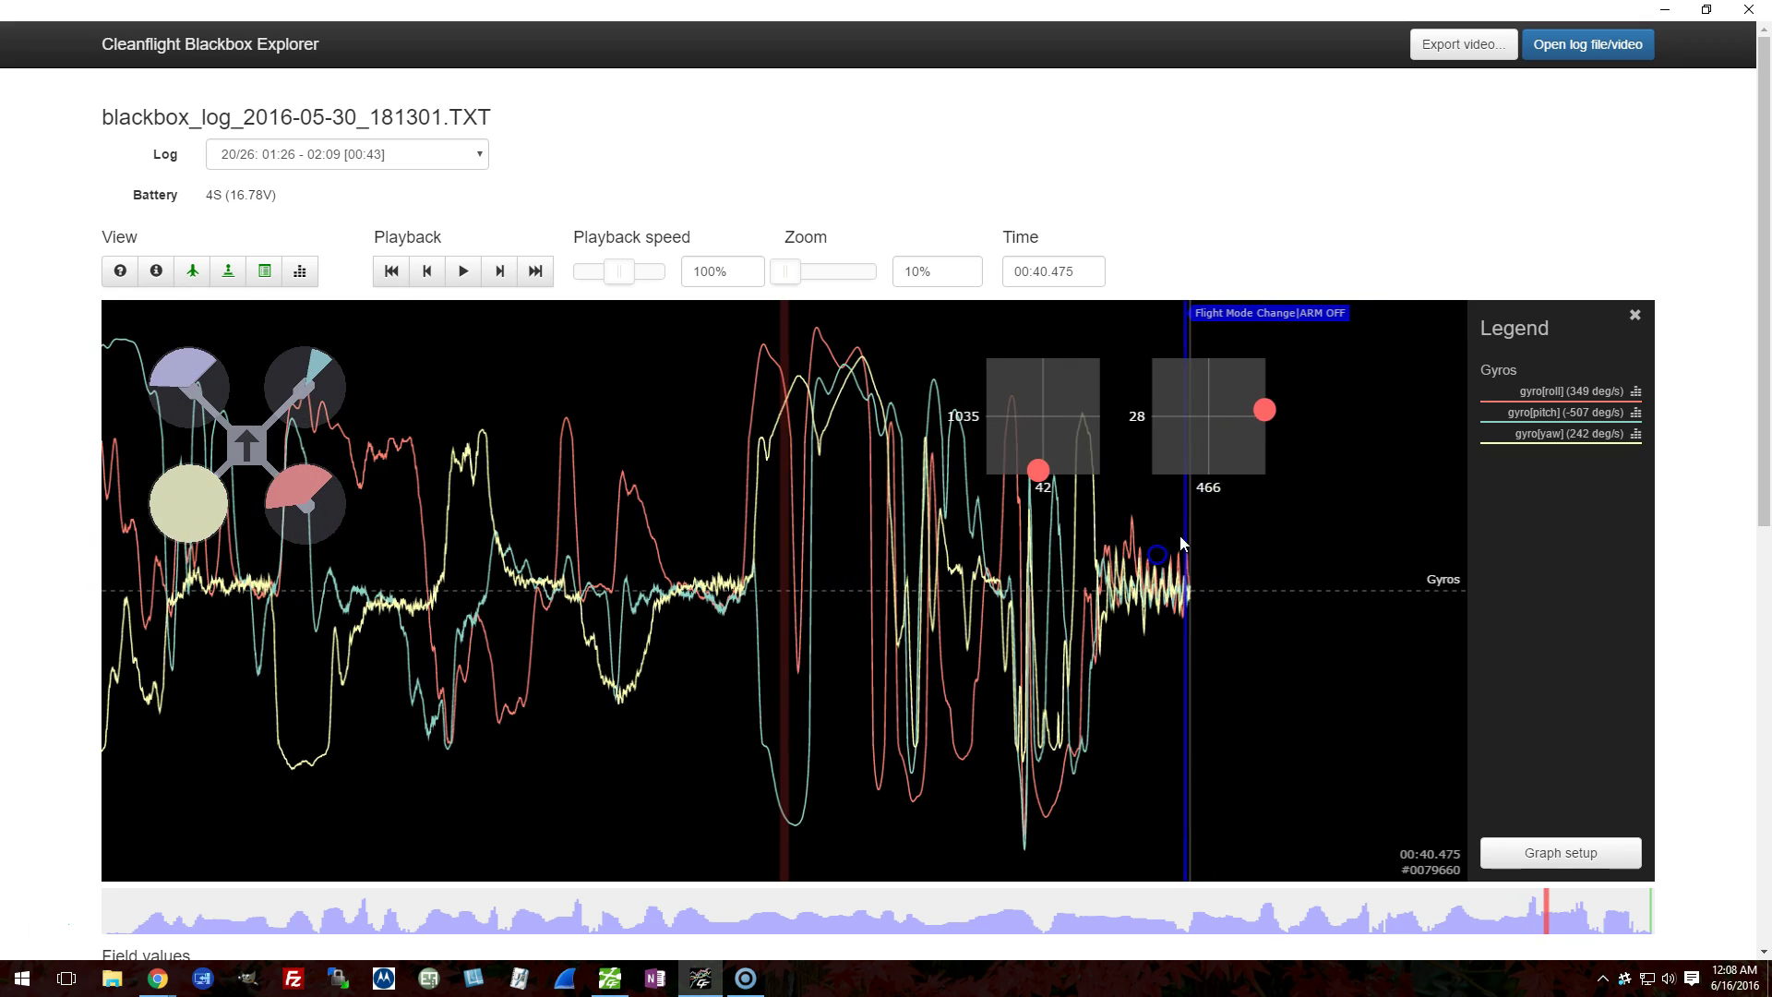
mouse_move(1259, 432)
left_mouse_down()
mouse_move(1159, 546)
mouse_move(1174, 545)
mouse_move(1024, 566)
mouse_move(1006, 630)
left_mouse_up()
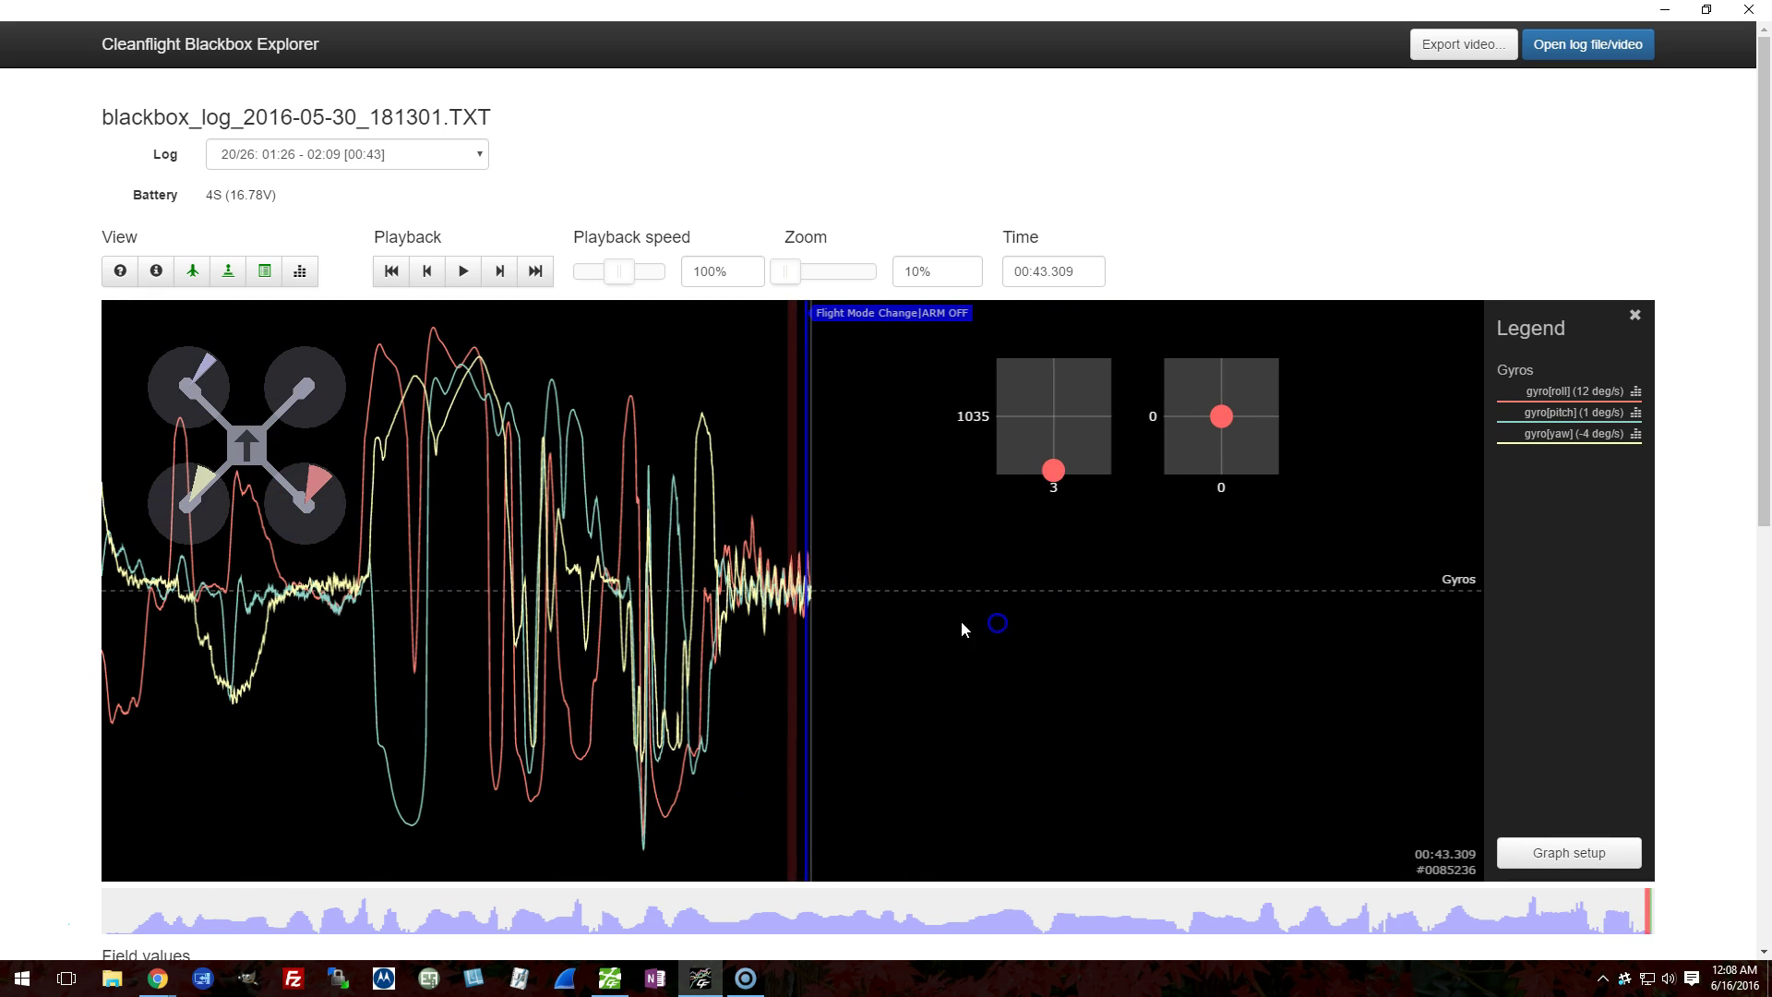
left_click(784, 601)
mouse_move(785, 602)
left_mouse_down()
mouse_move(818, 585)
mouse_move(1265, 657)
mouse_move(1135, 694)
mouse_move(1198, 701)
left_mouse_up()
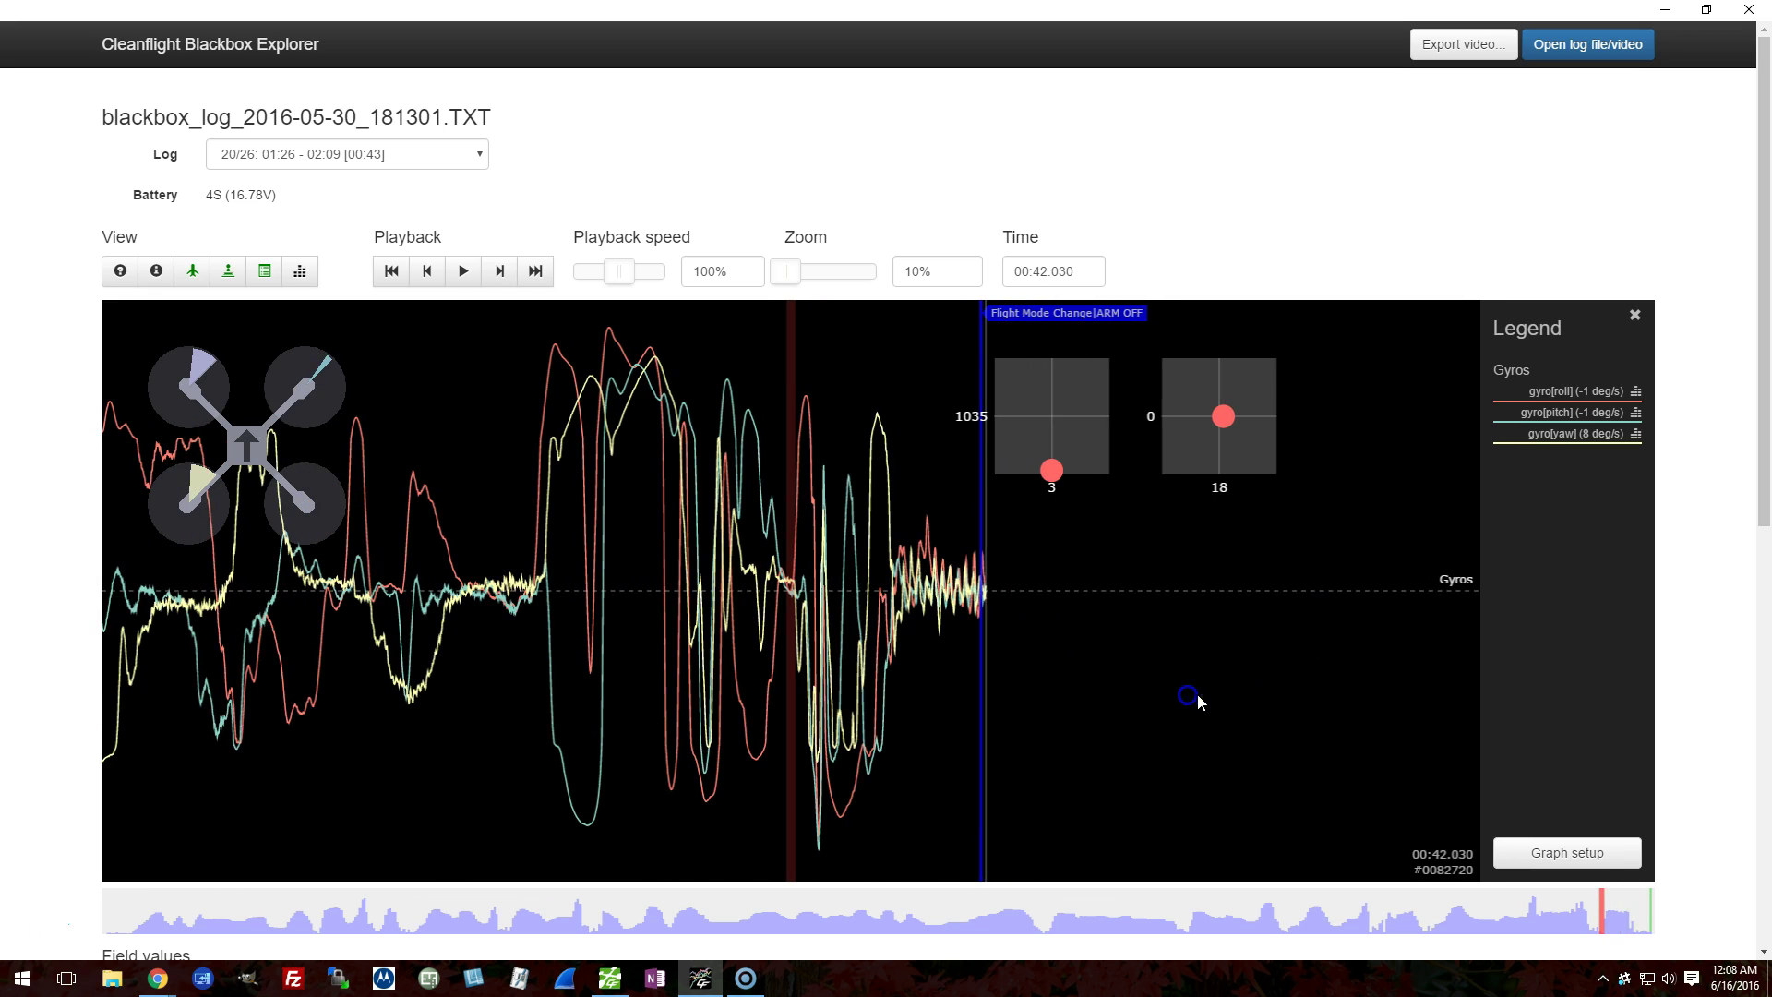
Step: Hide the craft overlay and swap the Gyros graph for a Motors graph of motor[1]–motor[4]
left_click(192, 270)
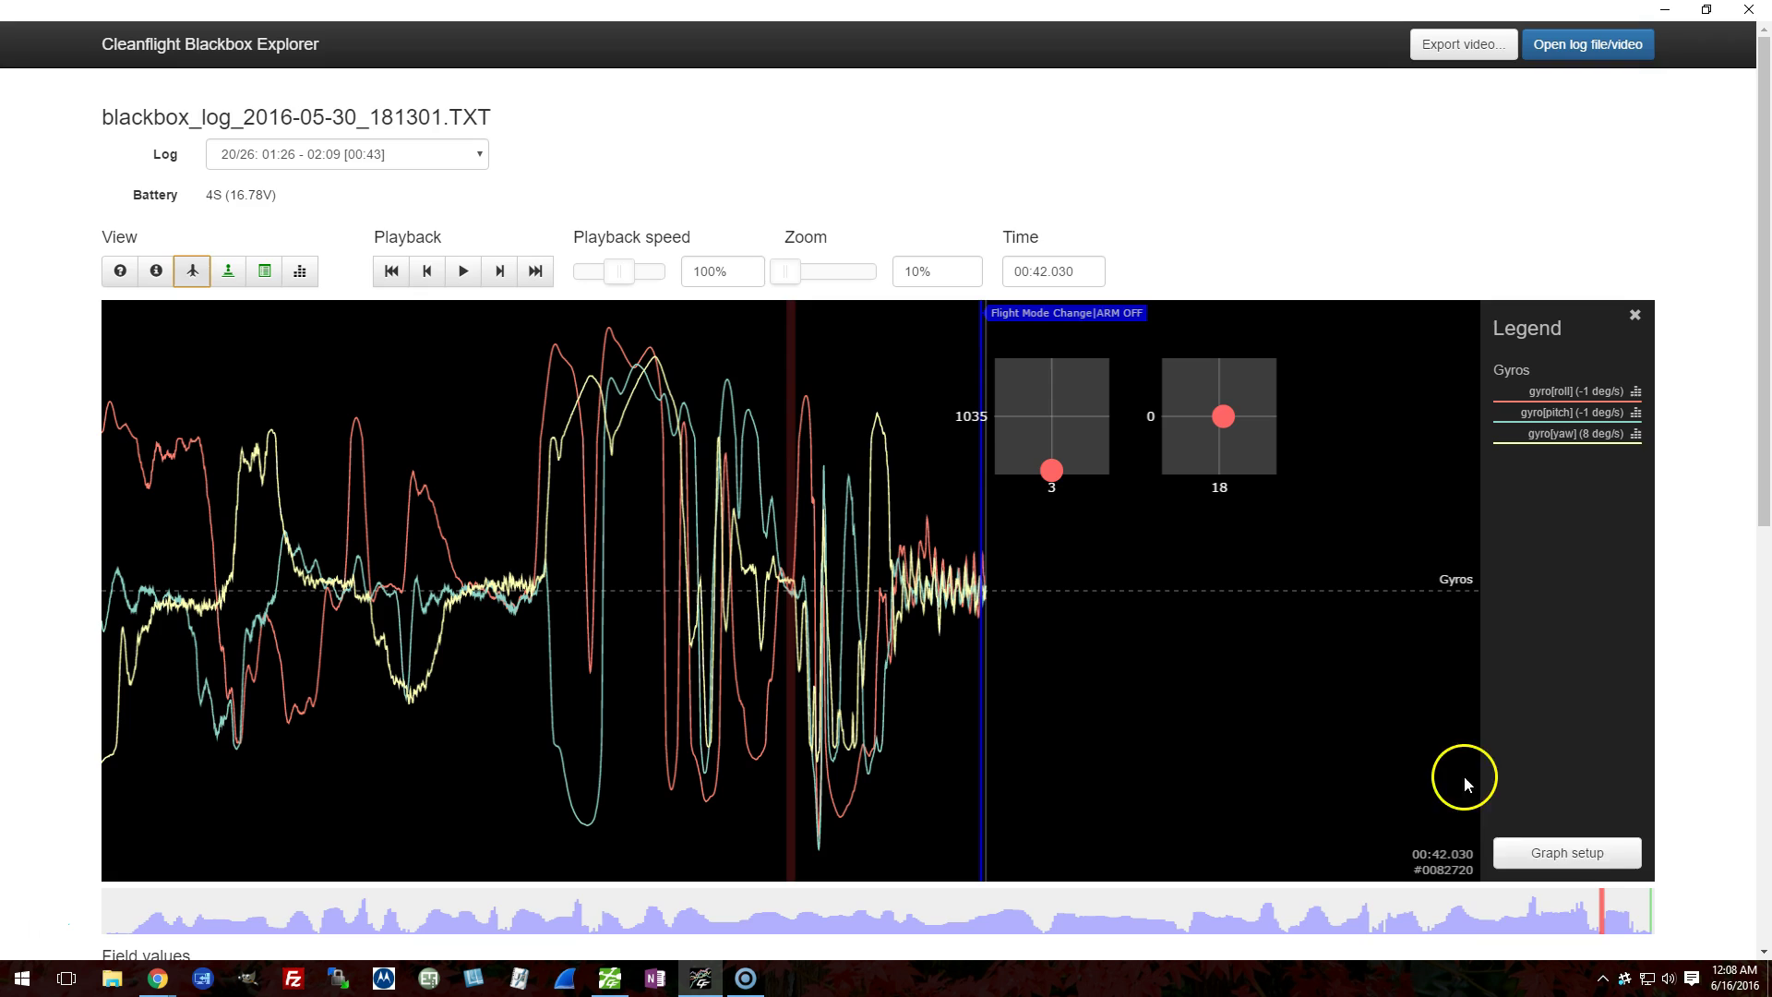
left_click(1610, 851)
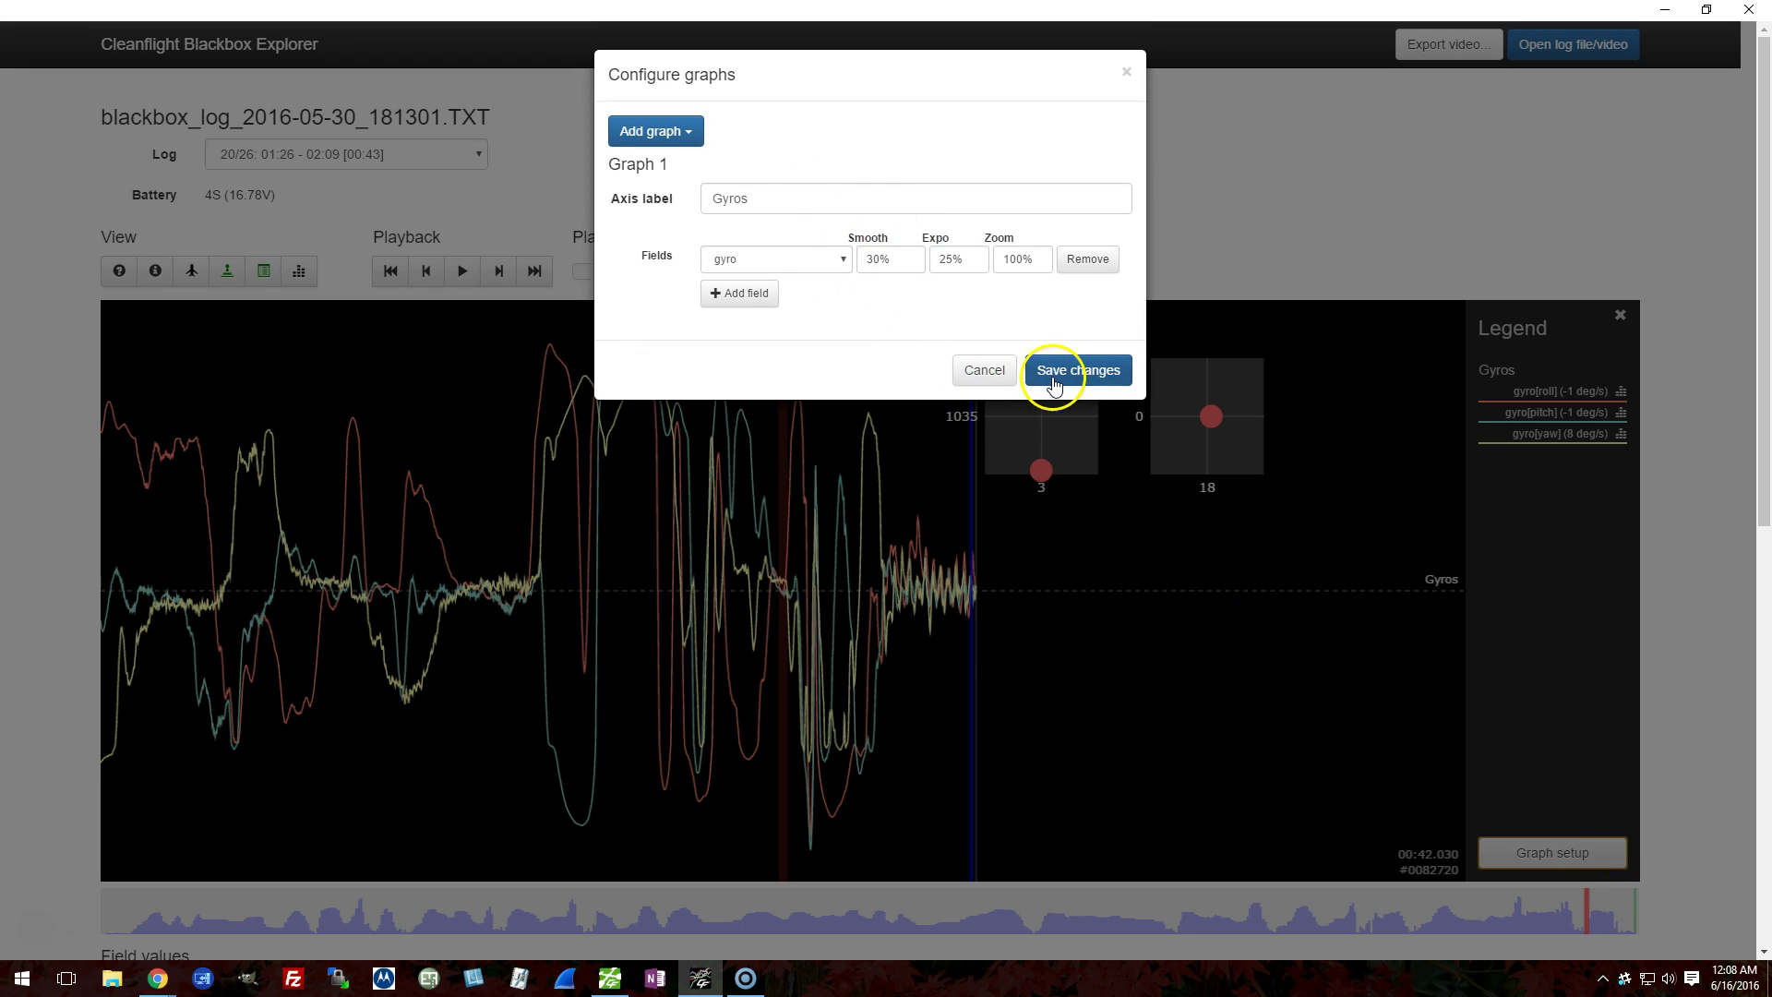
left_click(1090, 262)
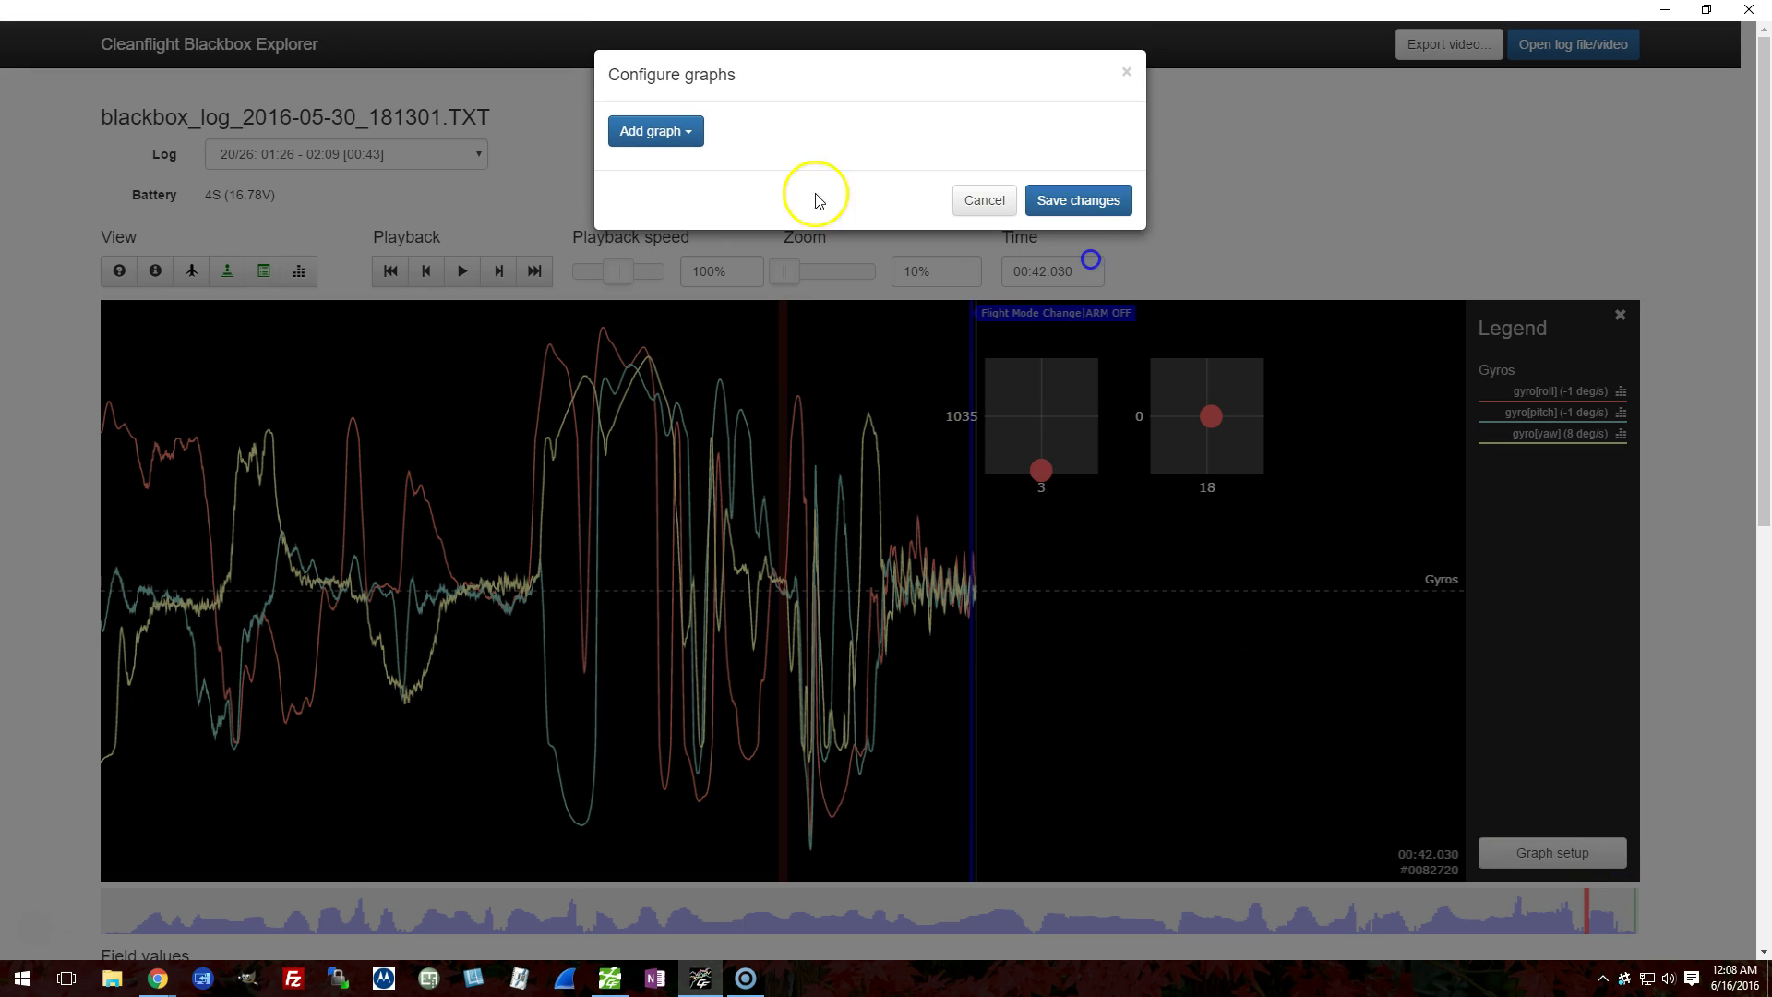
left_click(668, 141)
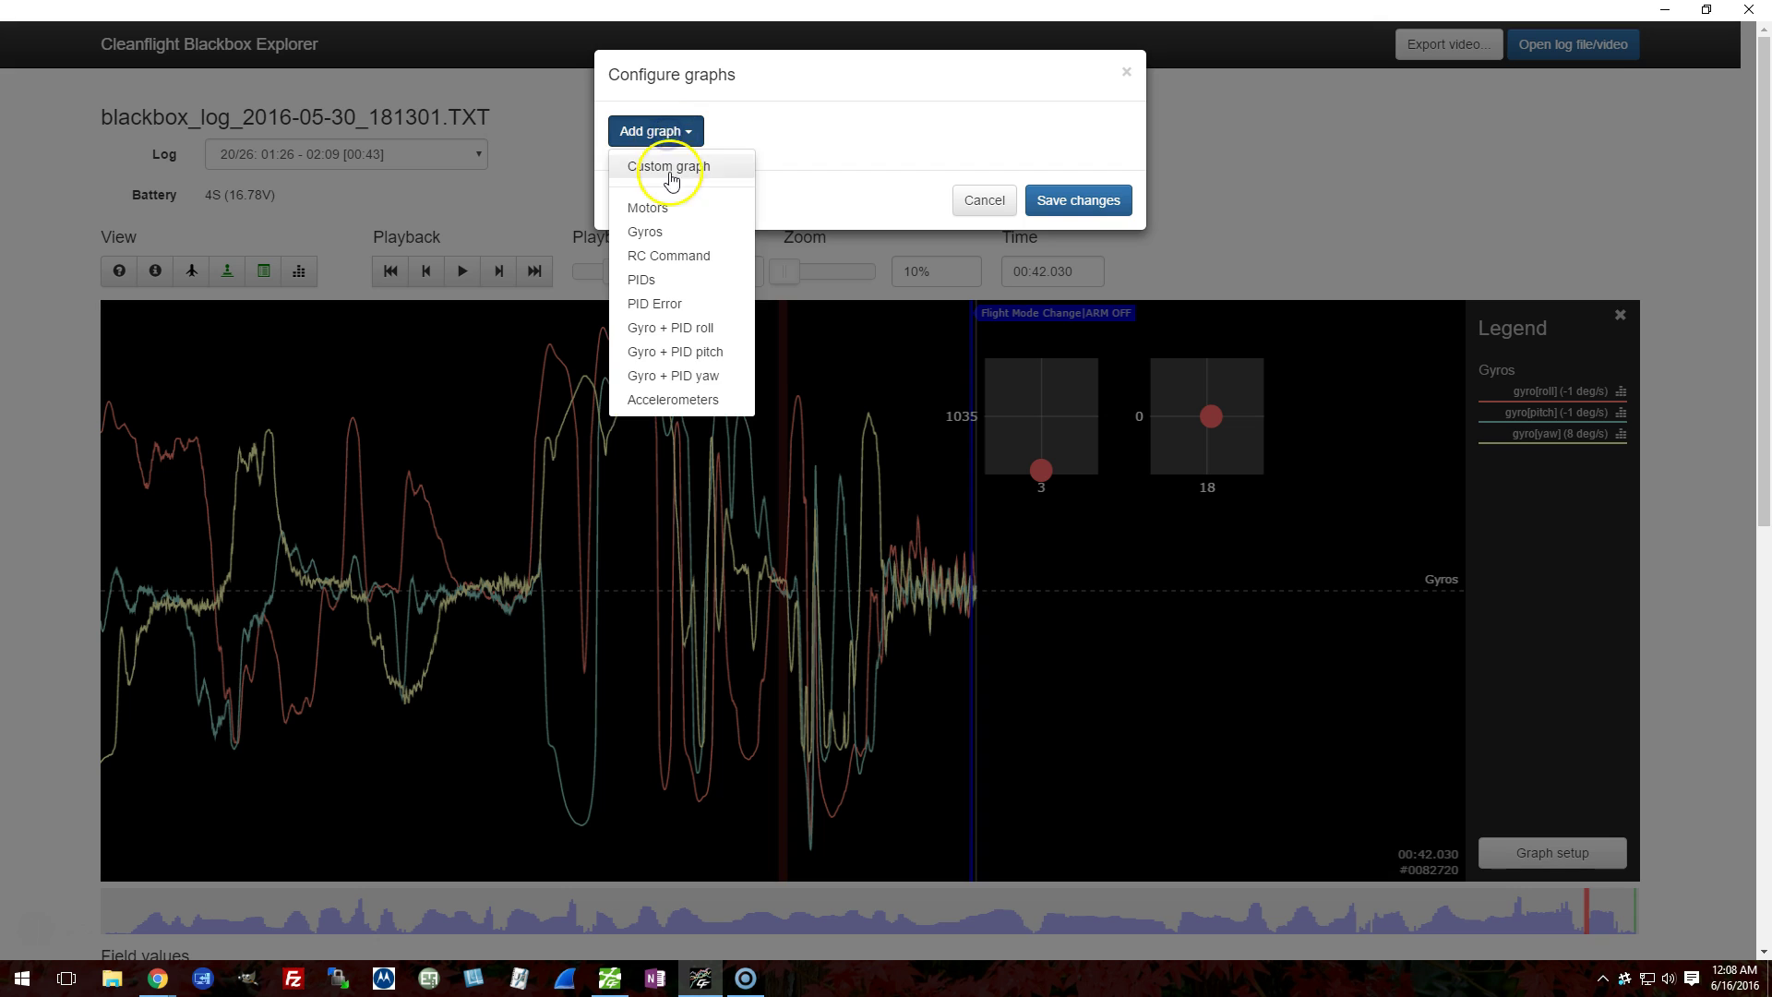
left_click(670, 200)
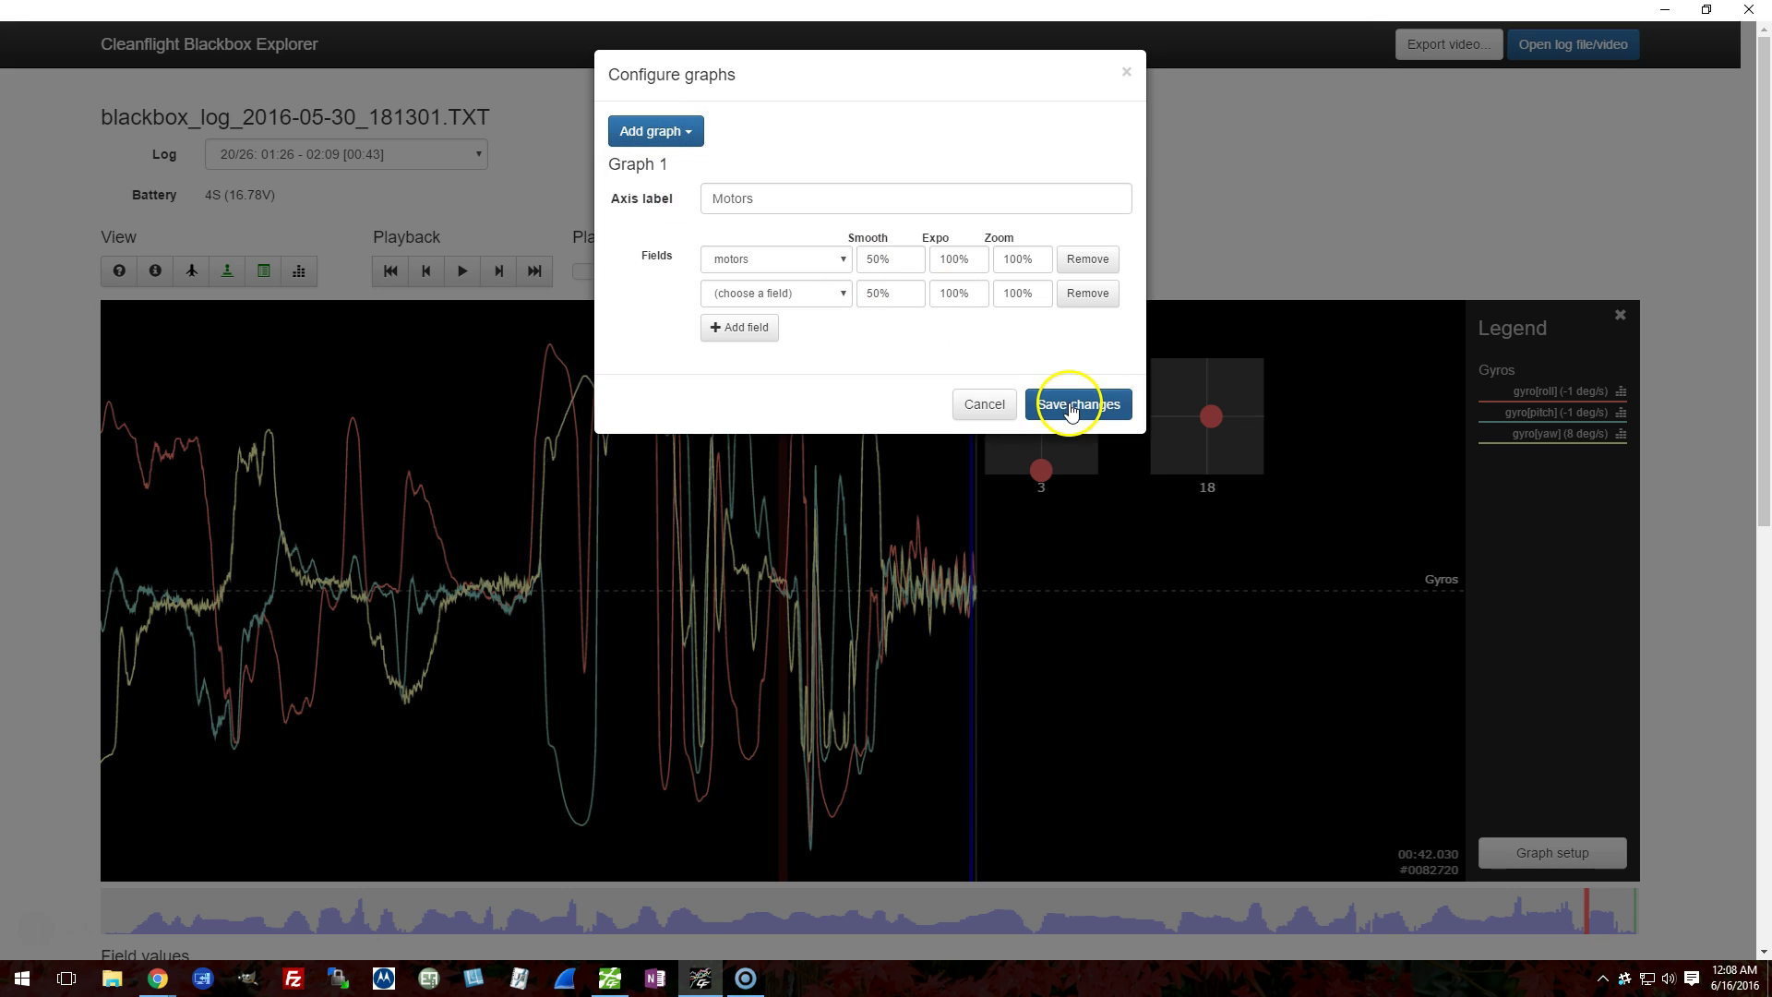
left_click(1088, 294)
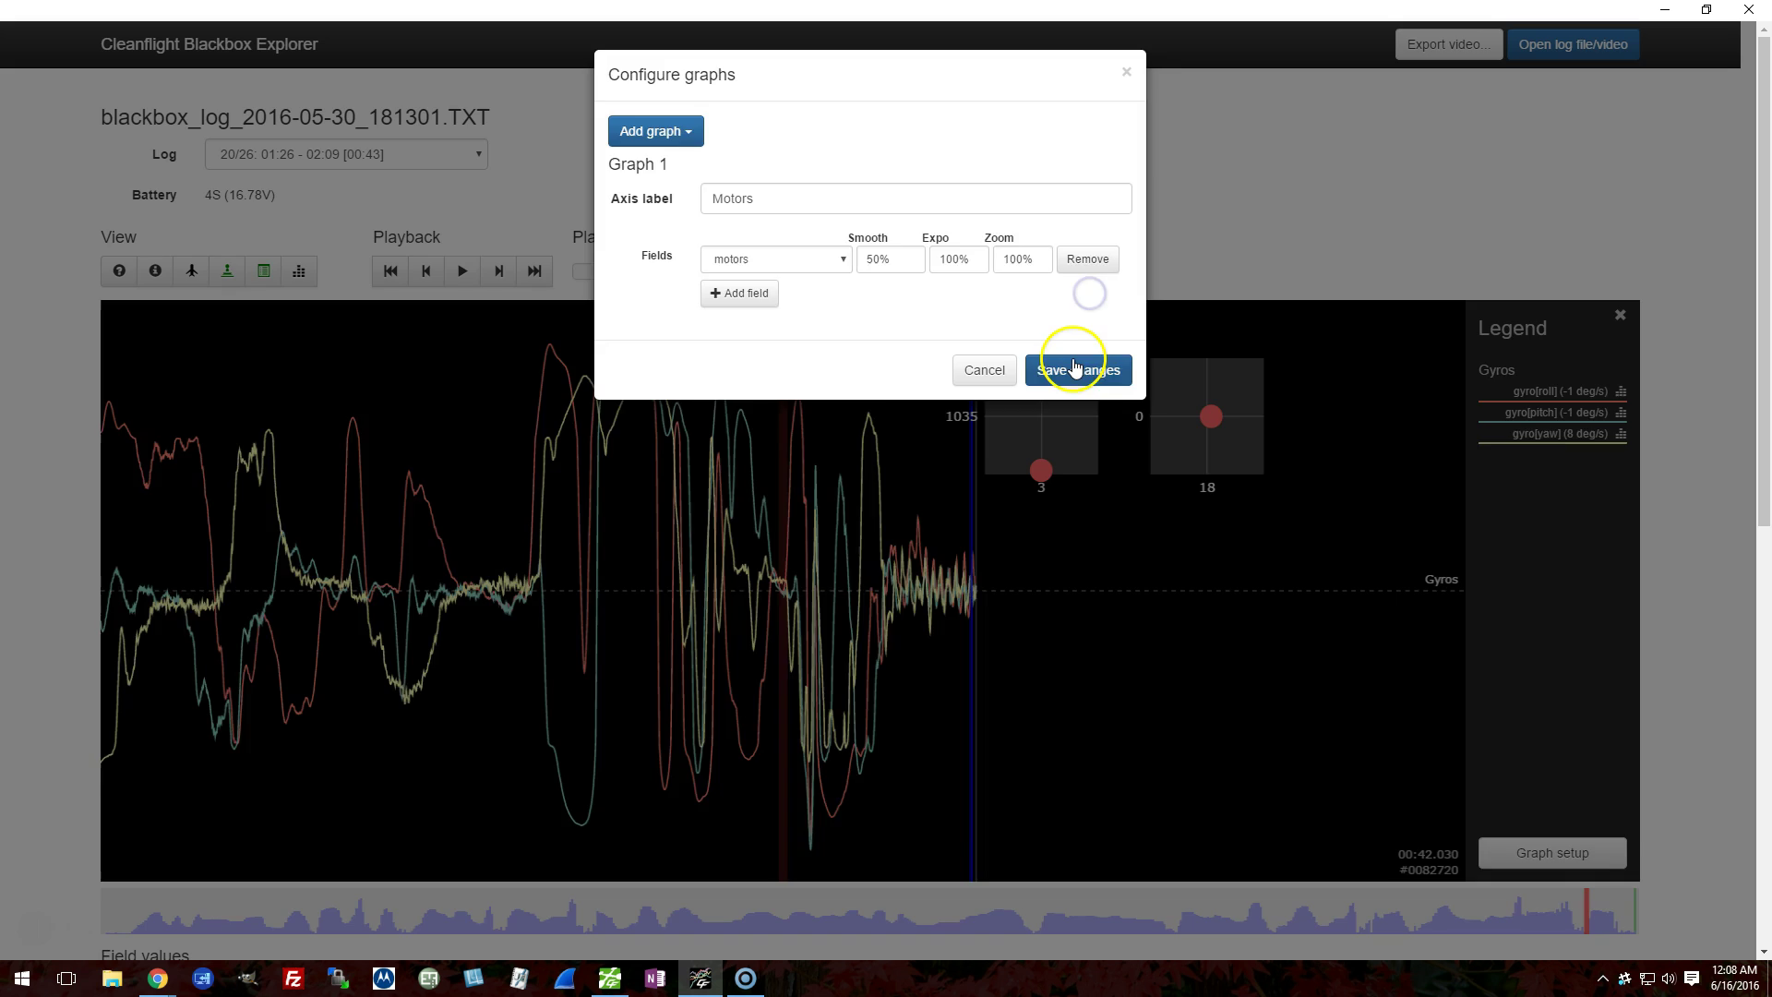
left_click(1075, 368)
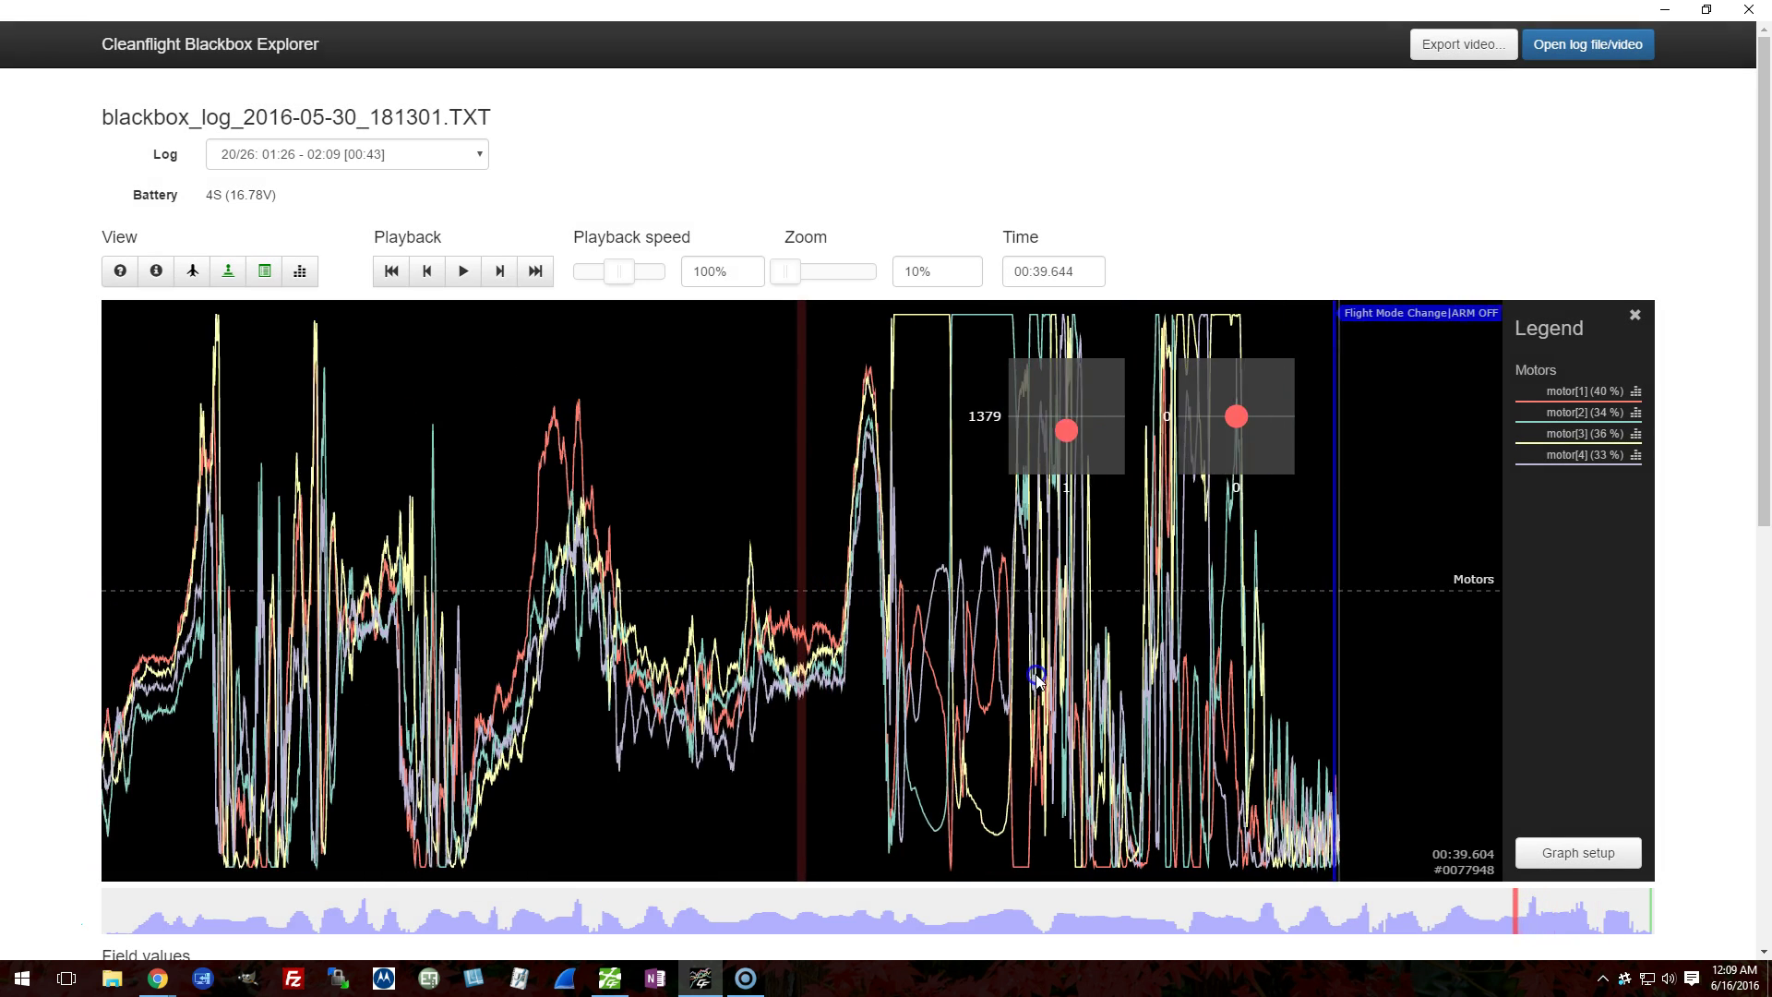
Step: Zoom the Motors graph to 100% at 00:40.266, where motor[3] pins at 100%
left_click(802, 275)
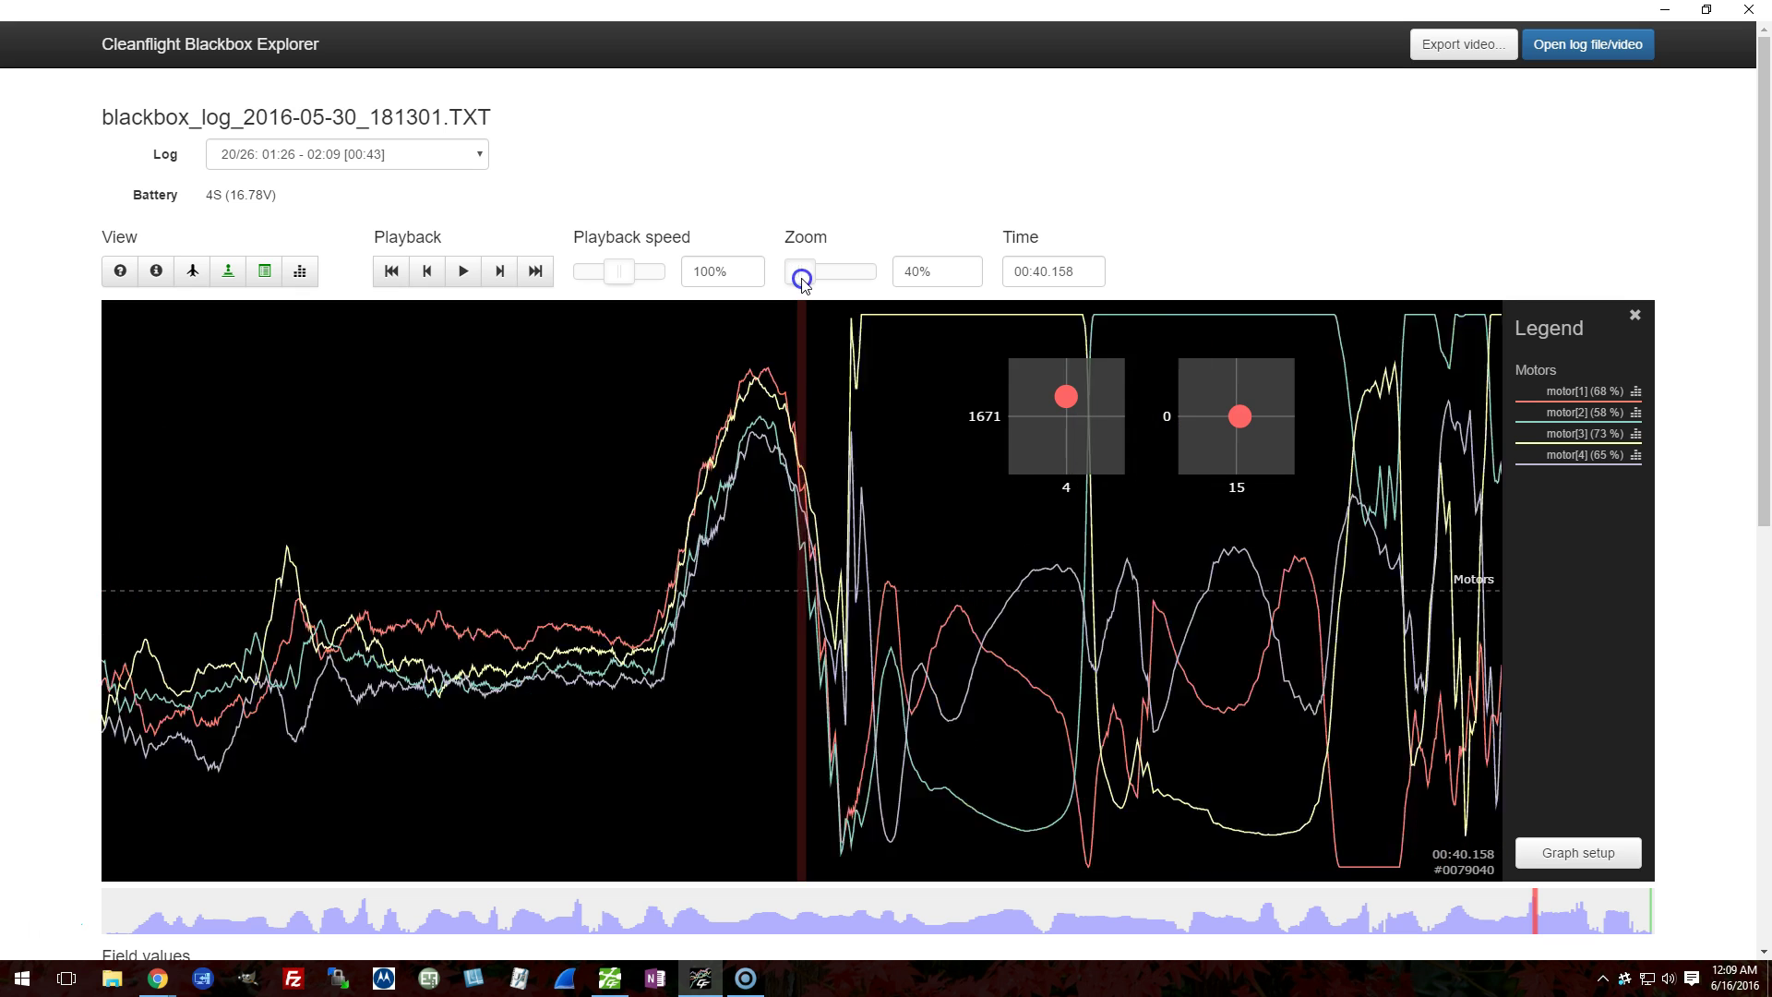
left_click_drag(802, 279, 832, 282)
left_click_drag(853, 734, 767, 705)
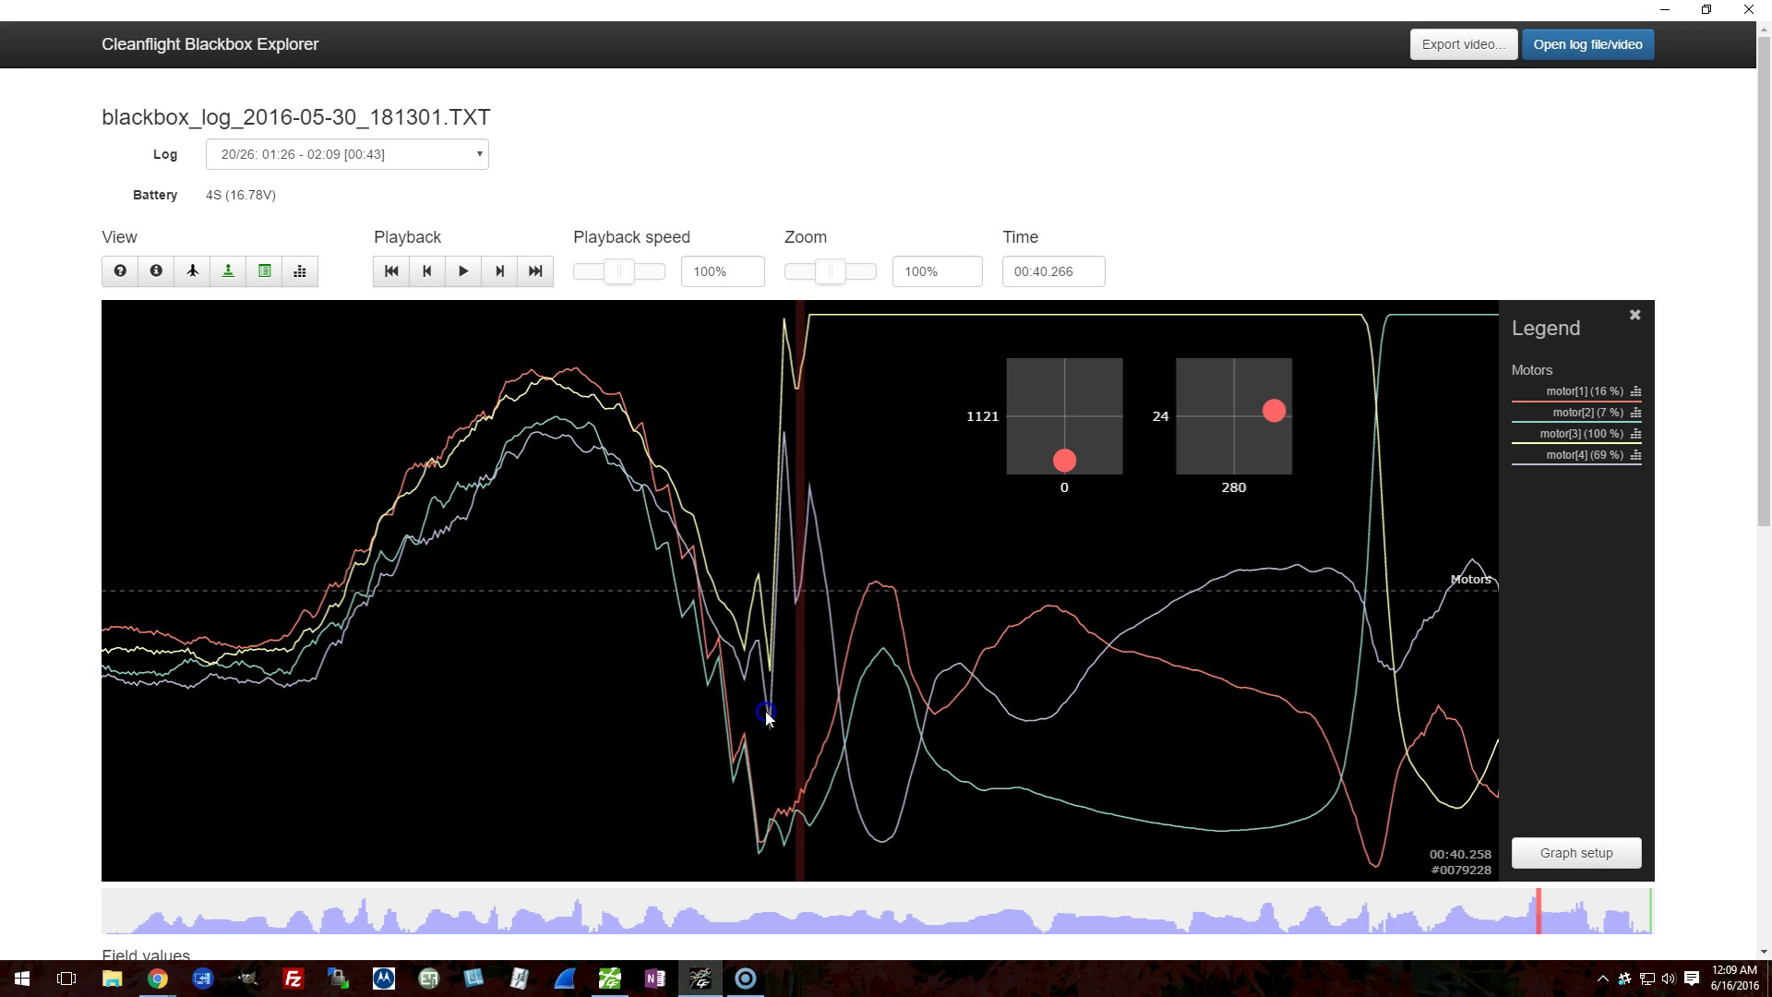
Step: Show the quad motor diagram and nudge to 00:40.290, motor[3] still at 100%
left_click(192, 270)
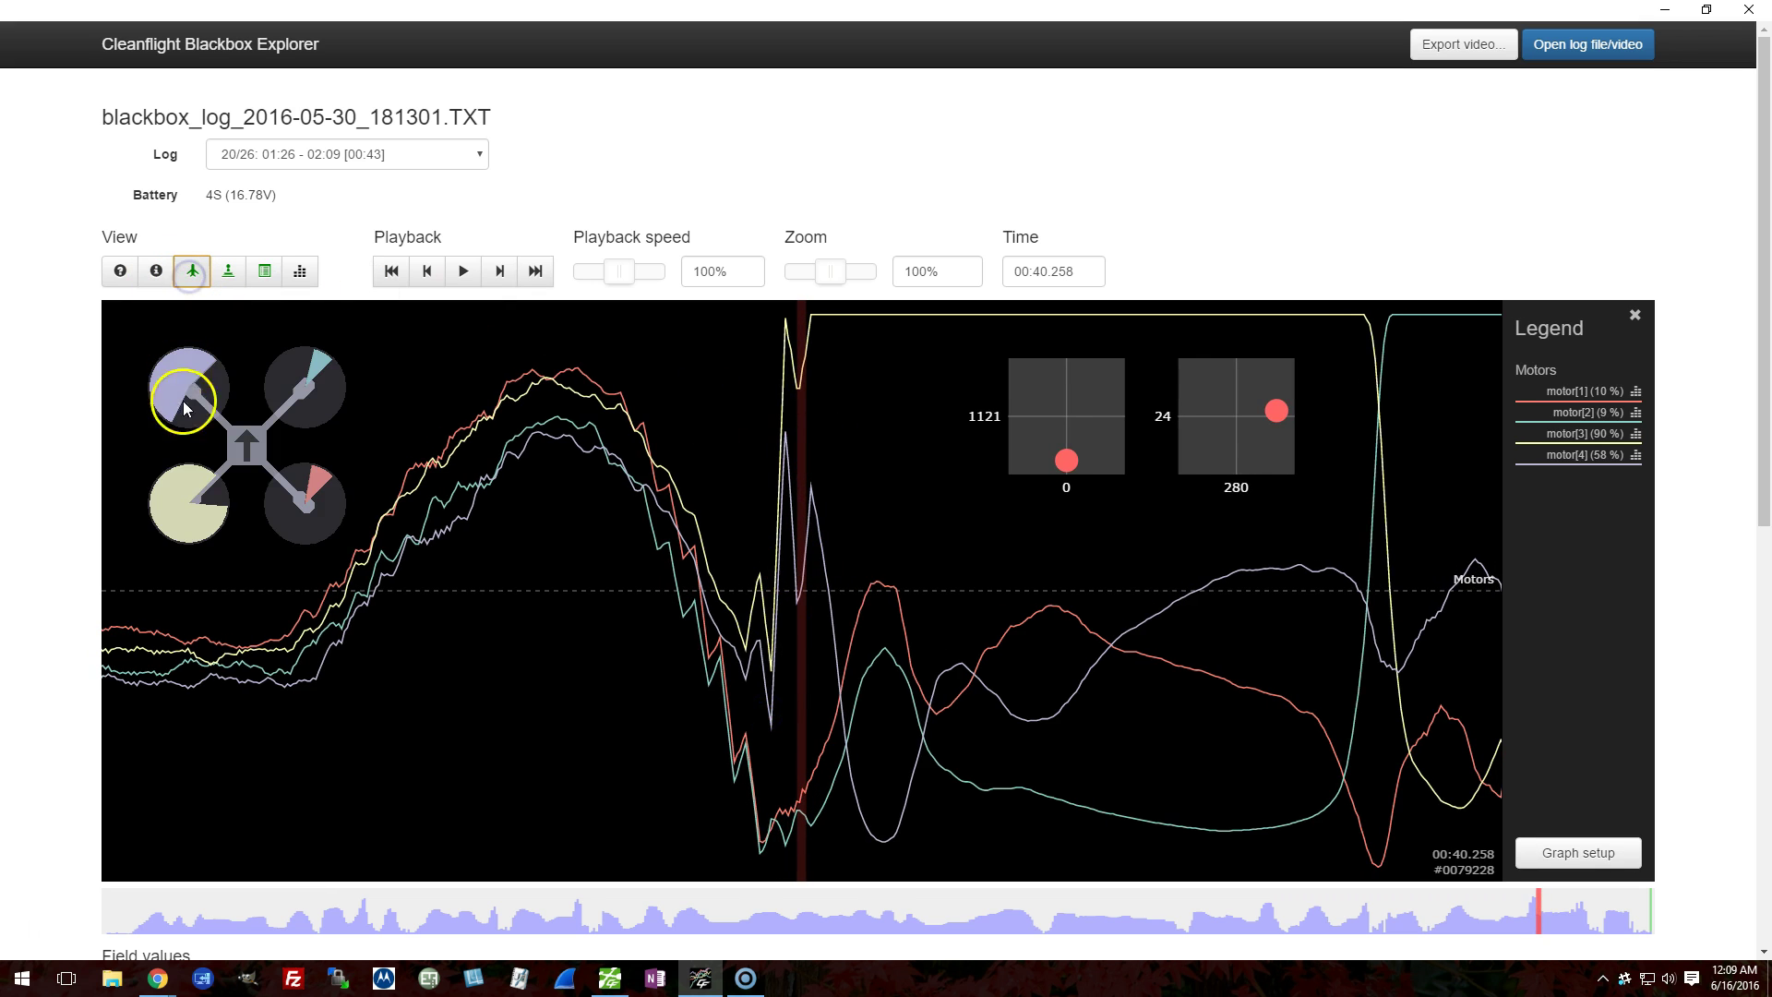
left_click_drag(722, 624, 684, 625)
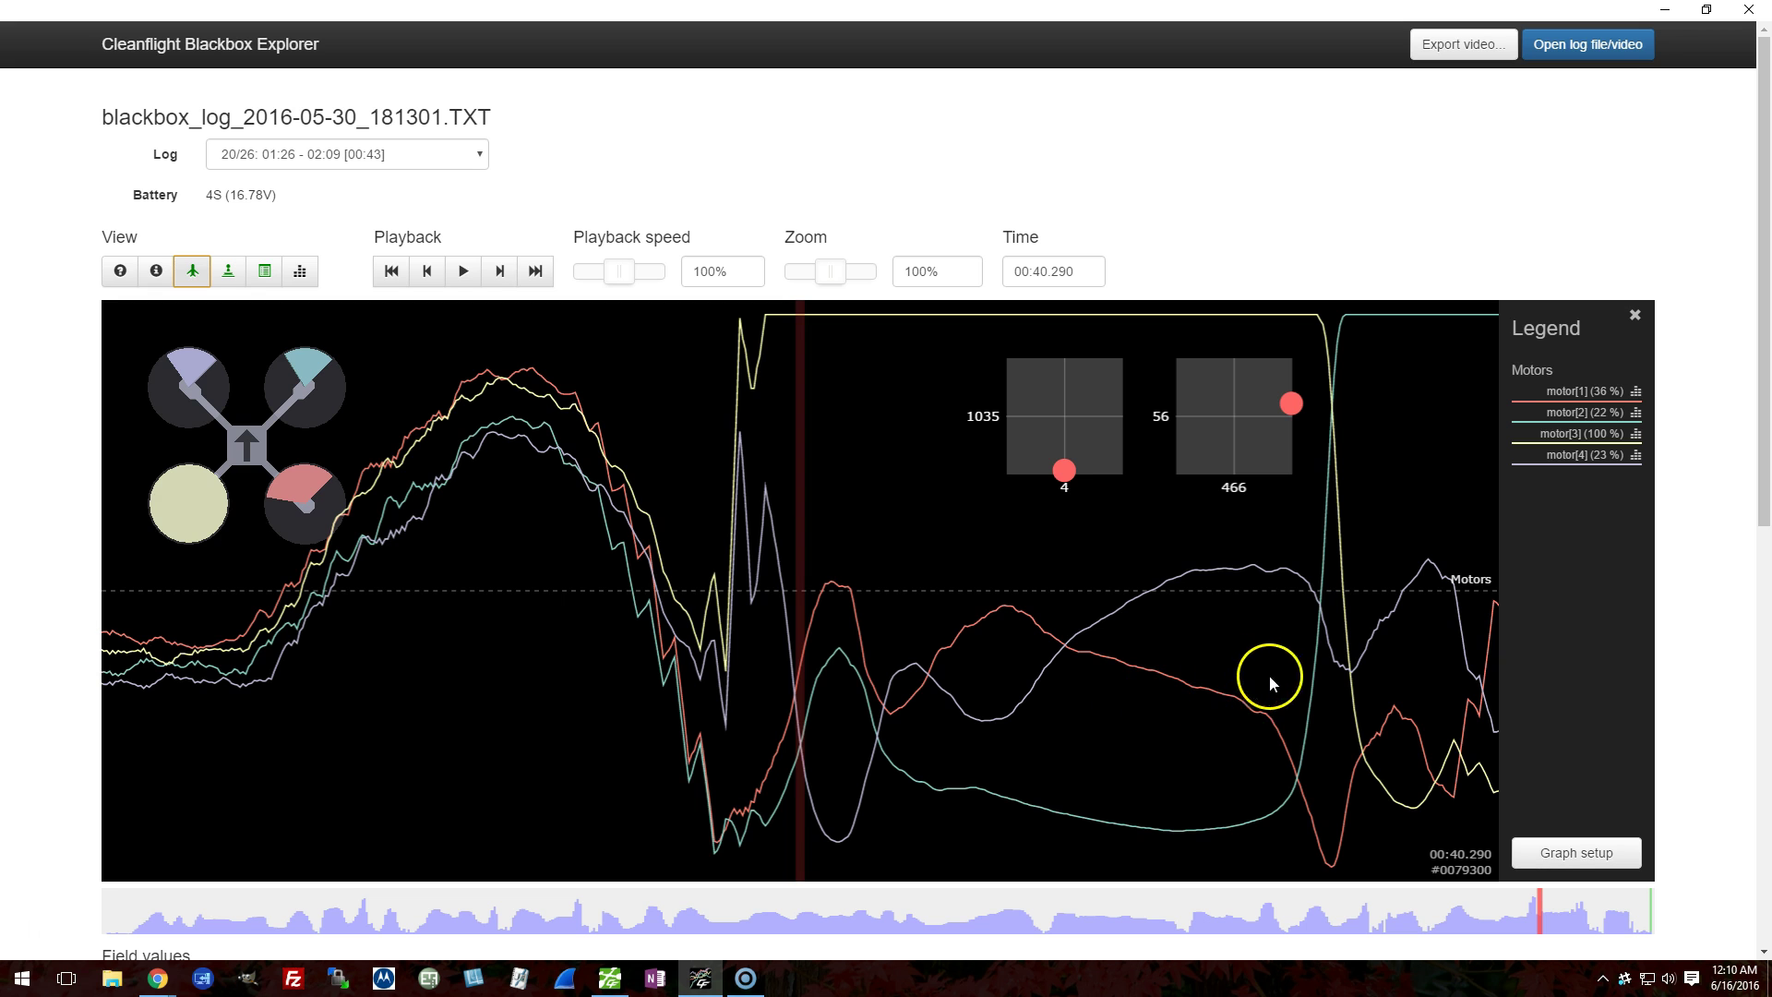
Step: Scrub forward to 00:41.157, where motor[1] drops to 0%
left_click_drag(1367, 697, 1082, 700)
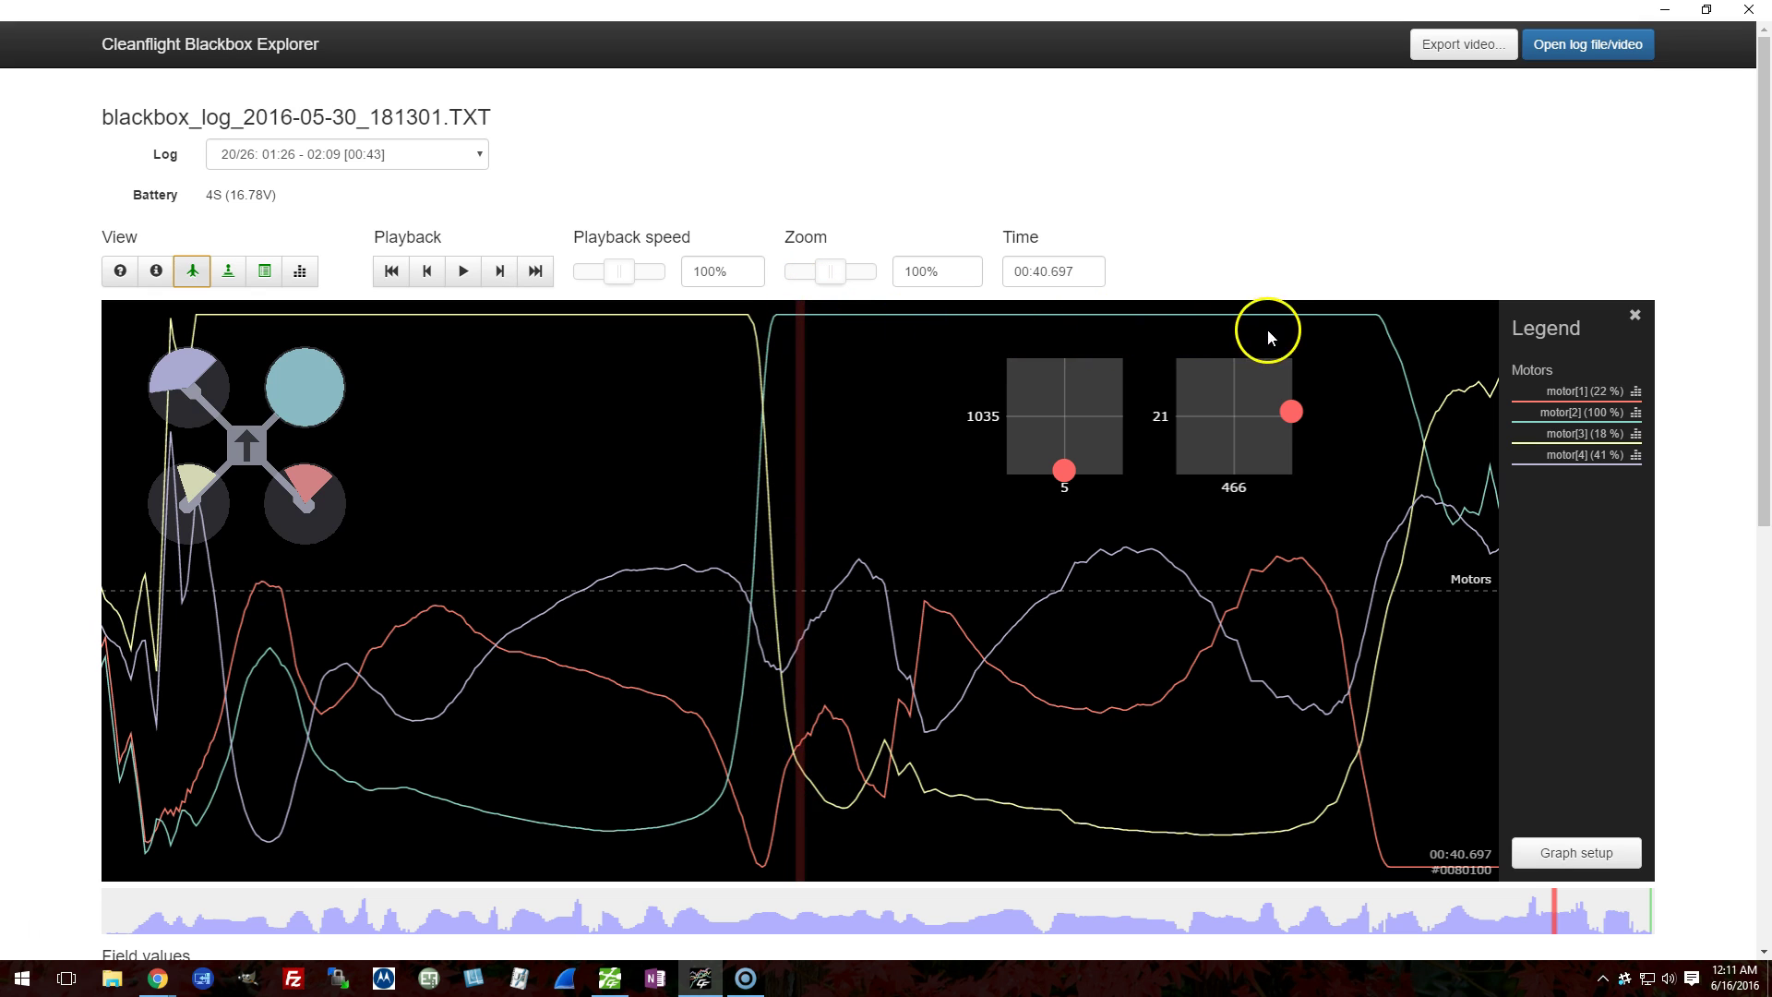
left_click_drag(1268, 336, 949, 388)
Step: Scrub between the moments where motor[2] saturates and where motor[3] is maxed
scroll(577, 755, "down", 1)
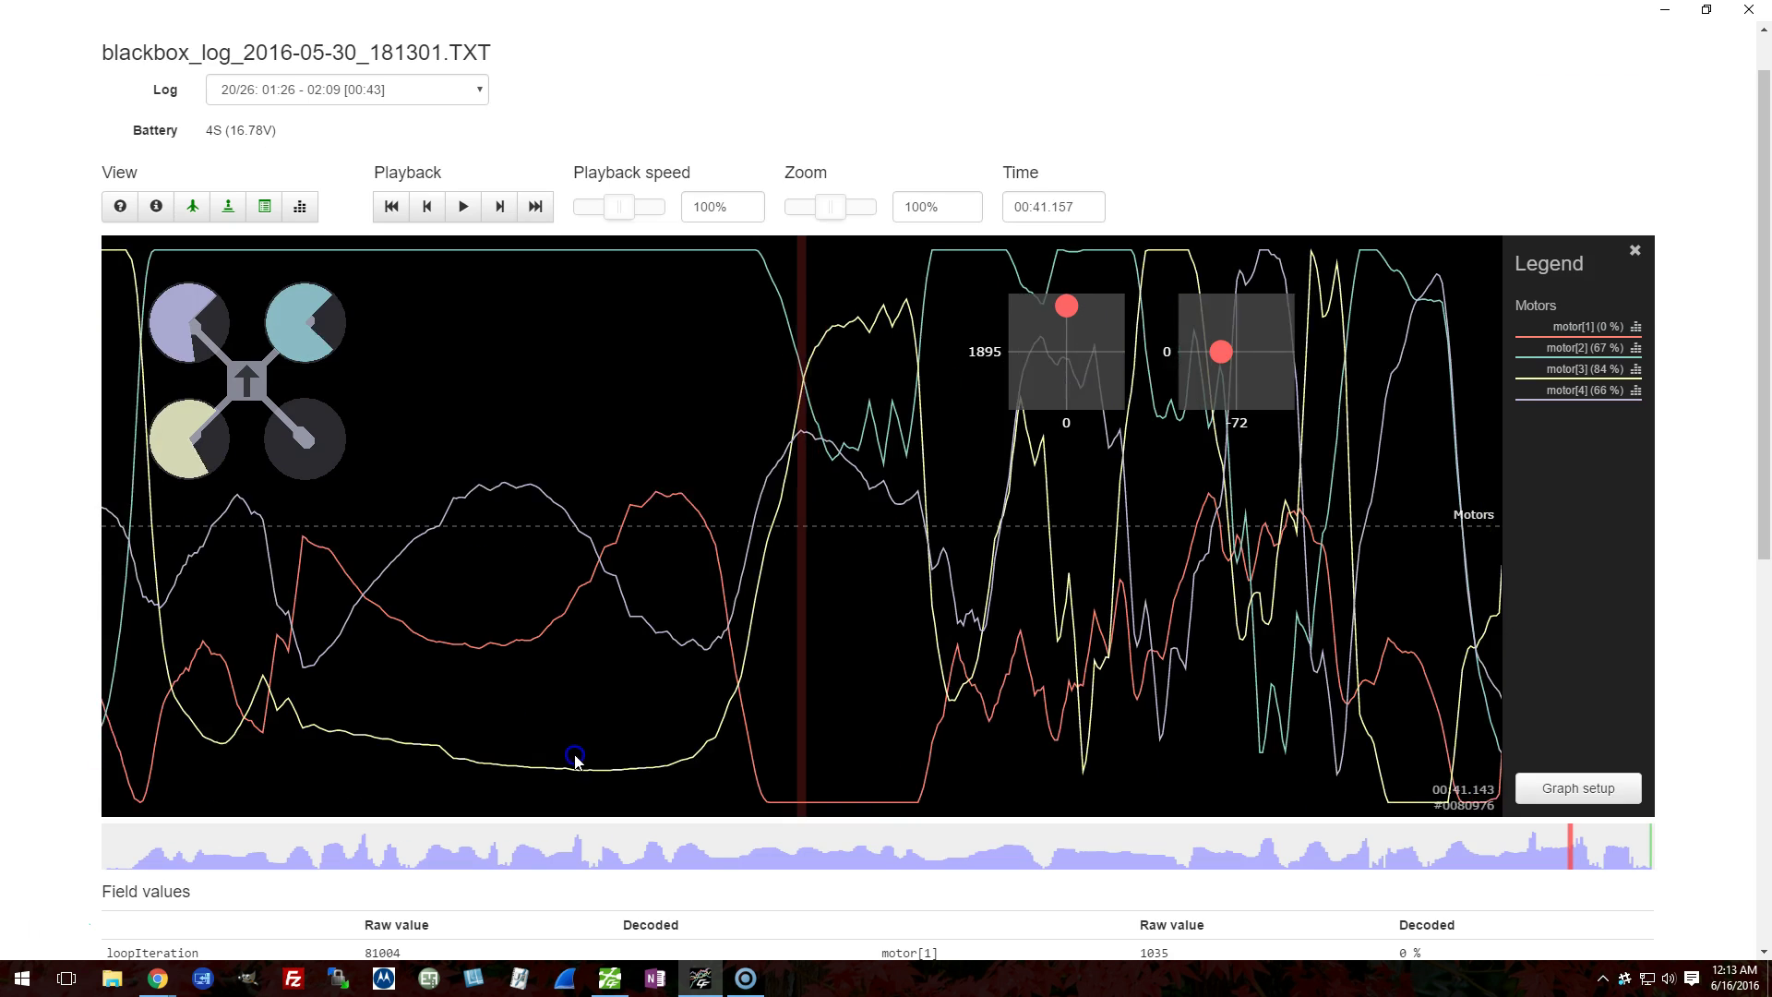
left_click_drag(577, 756, 1067, 752)
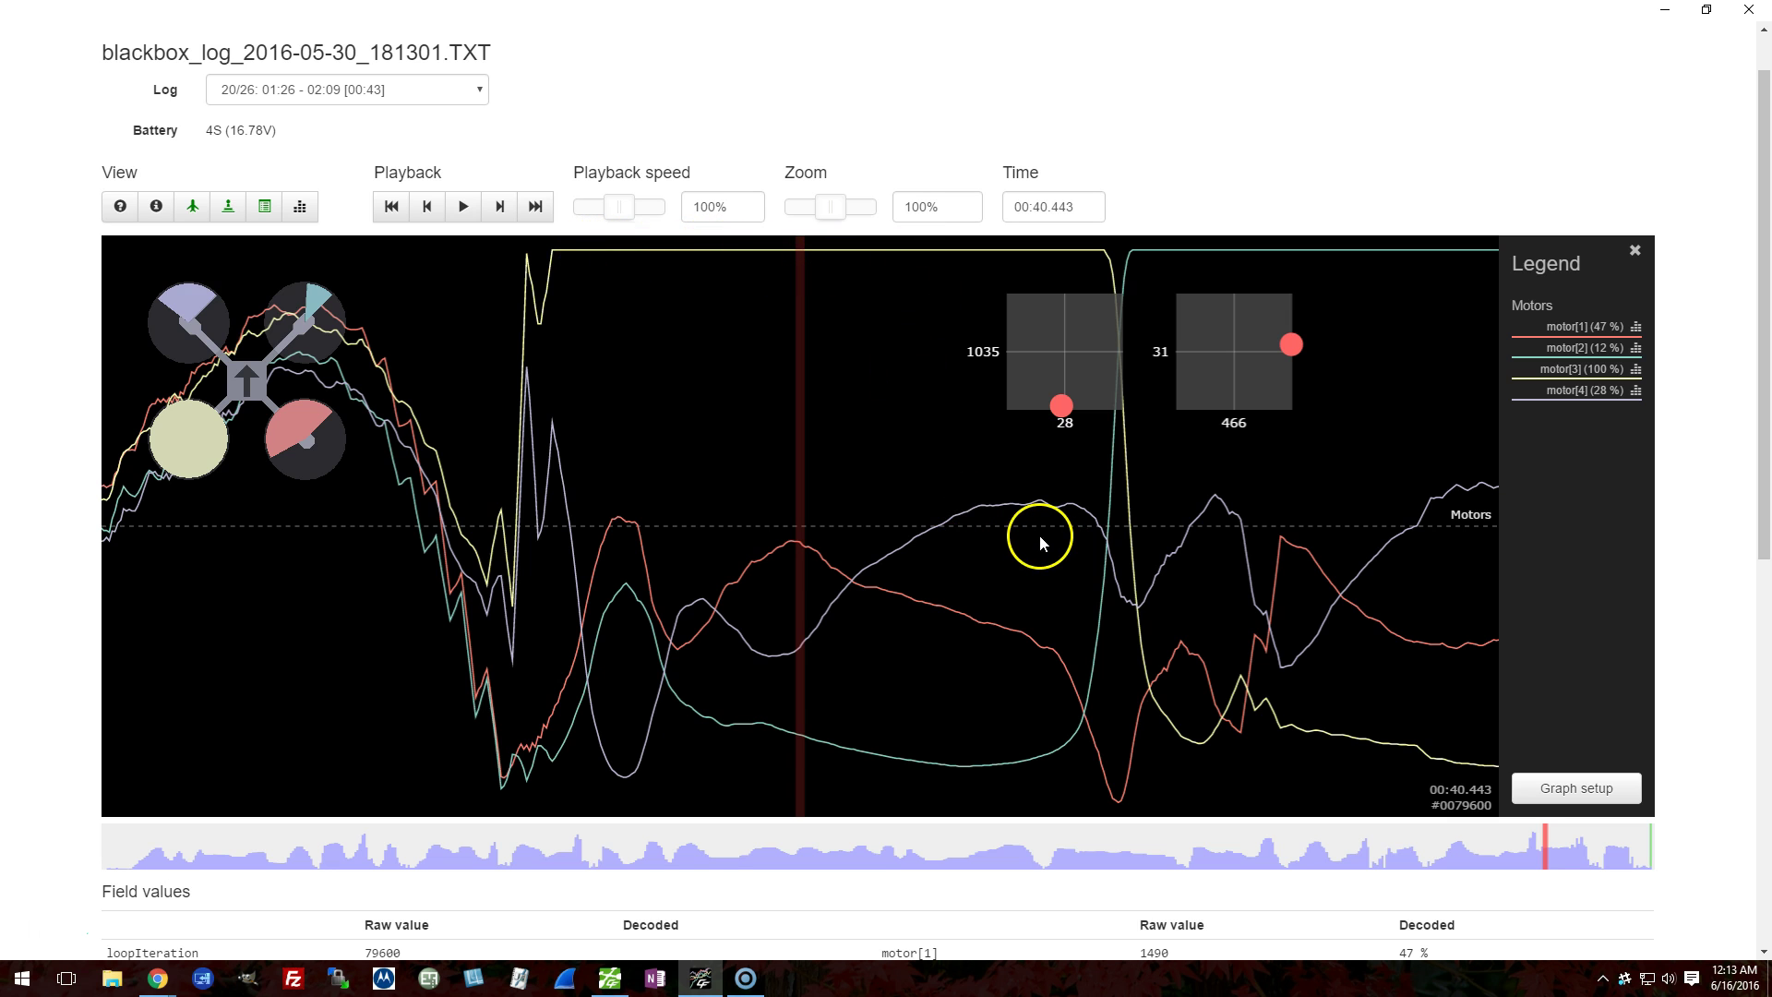
left_click_drag(1039, 534, 632, 531)
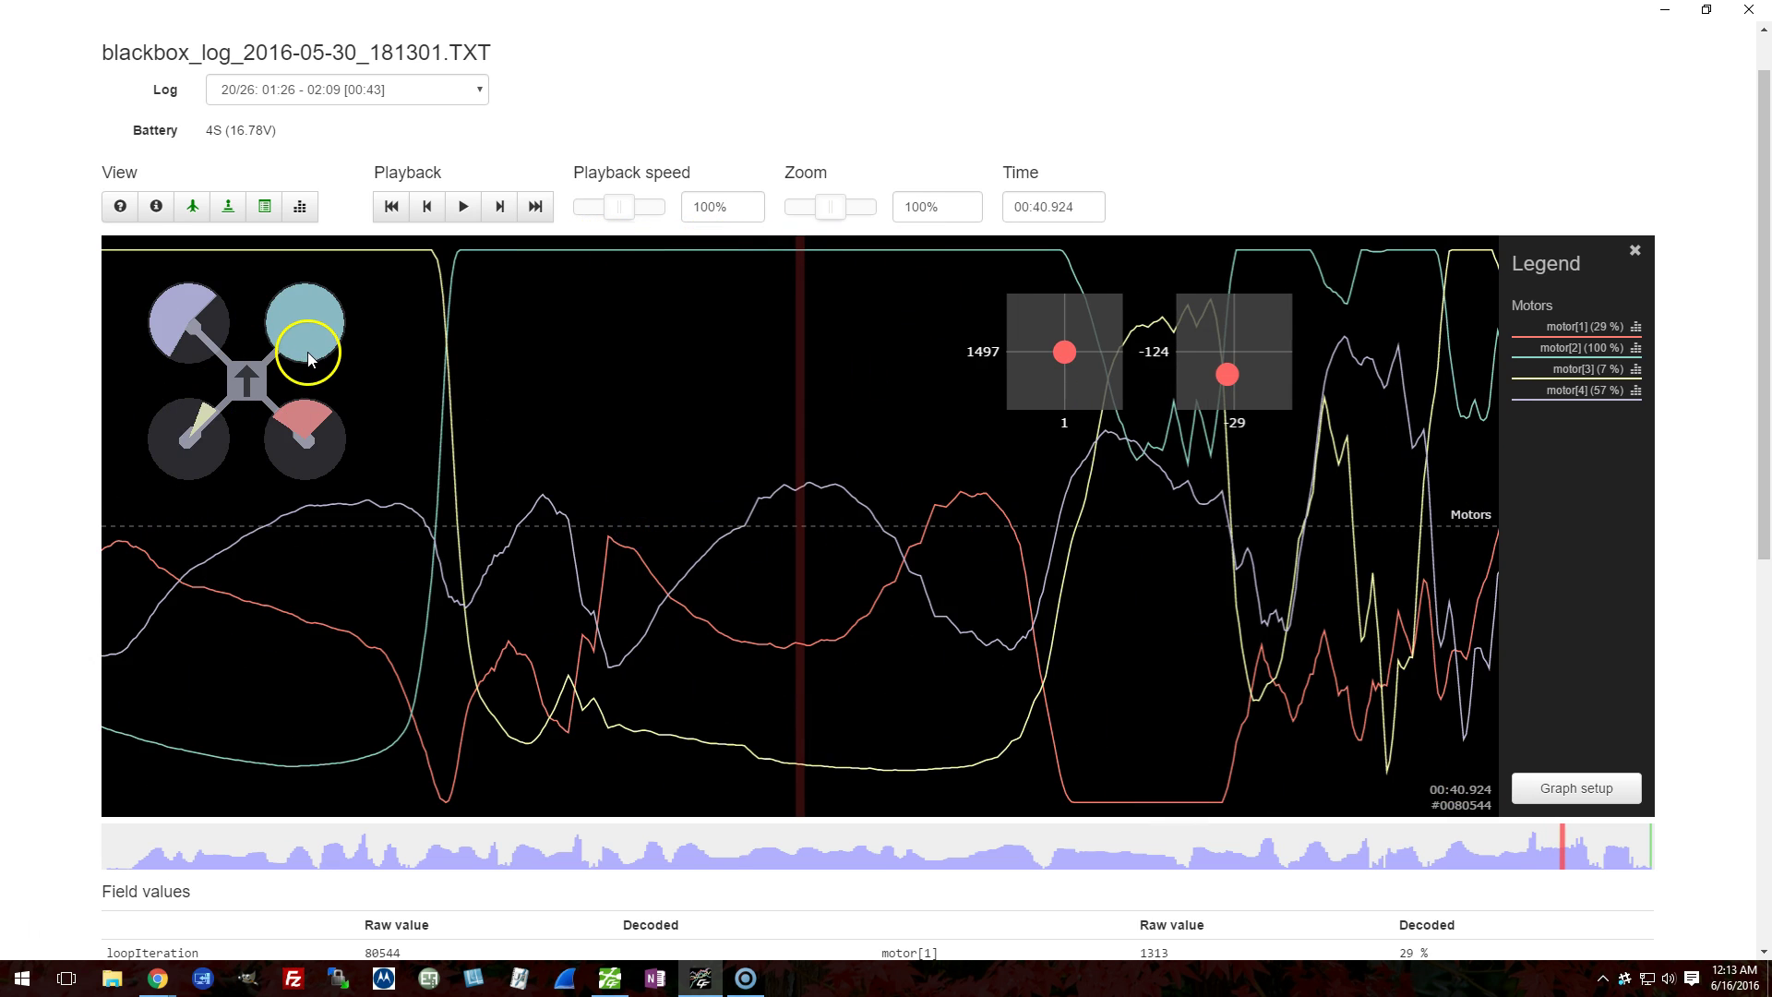
left_click_drag(309, 360, 979, 505)
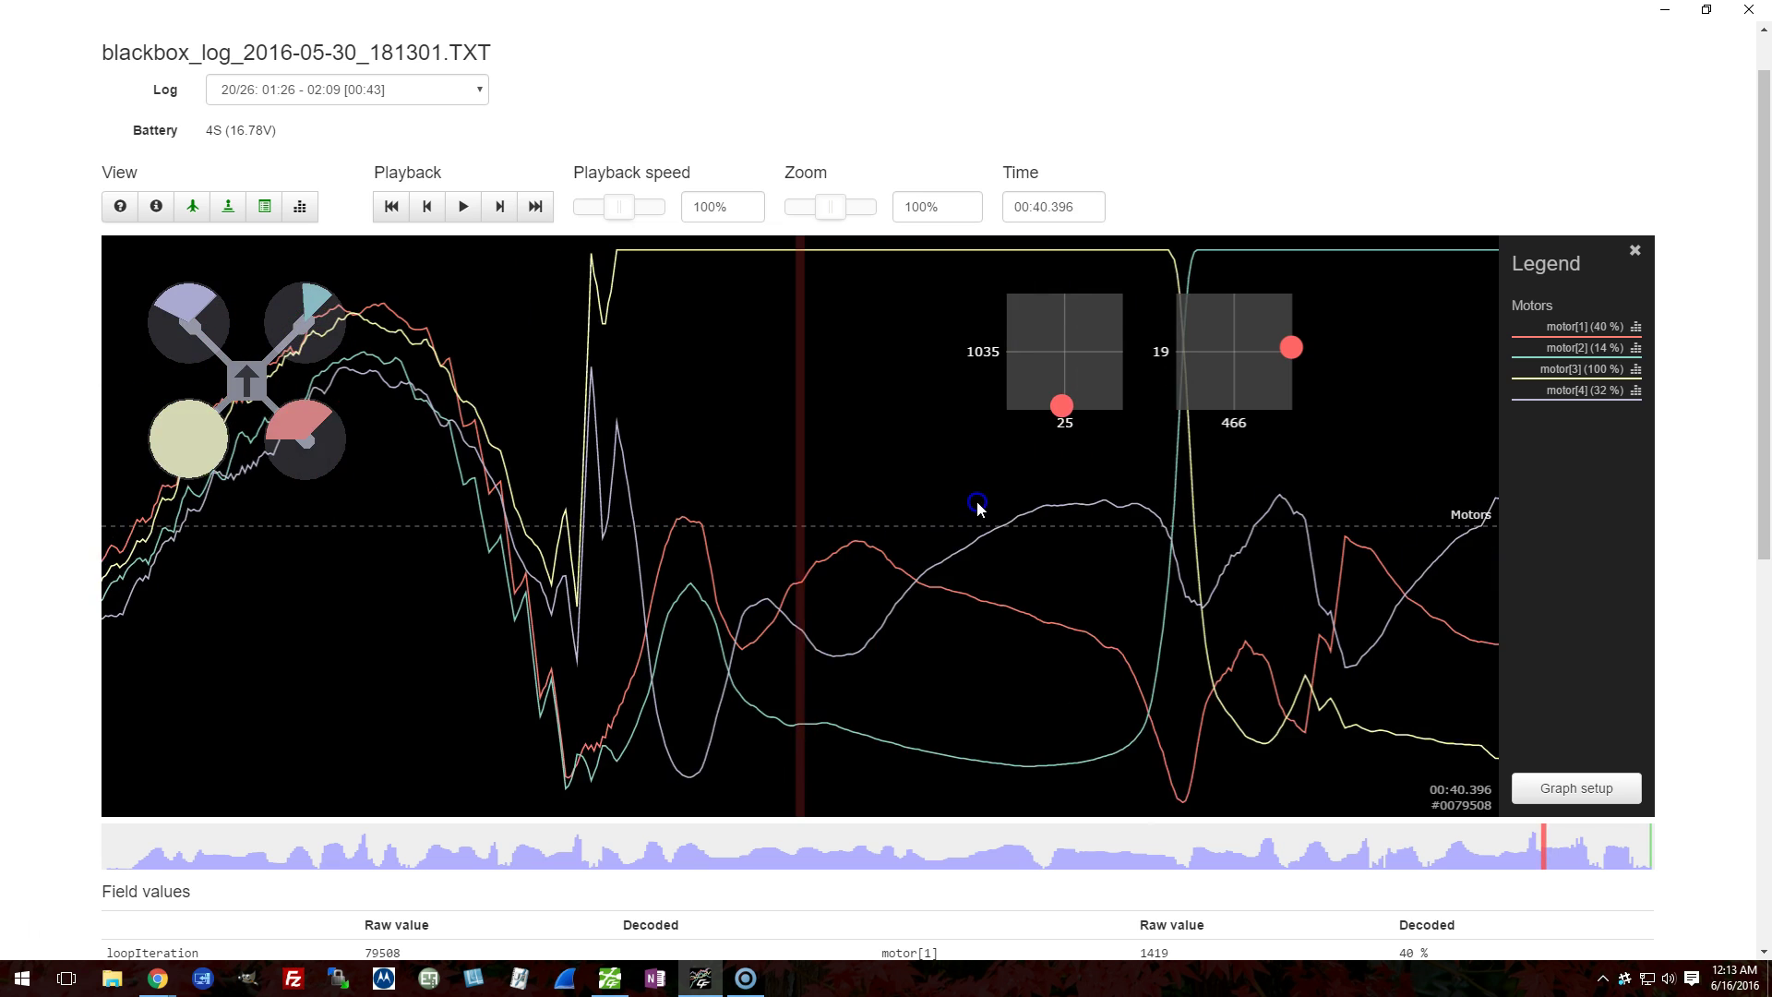
left_click_drag(728, 265, 812, 349)
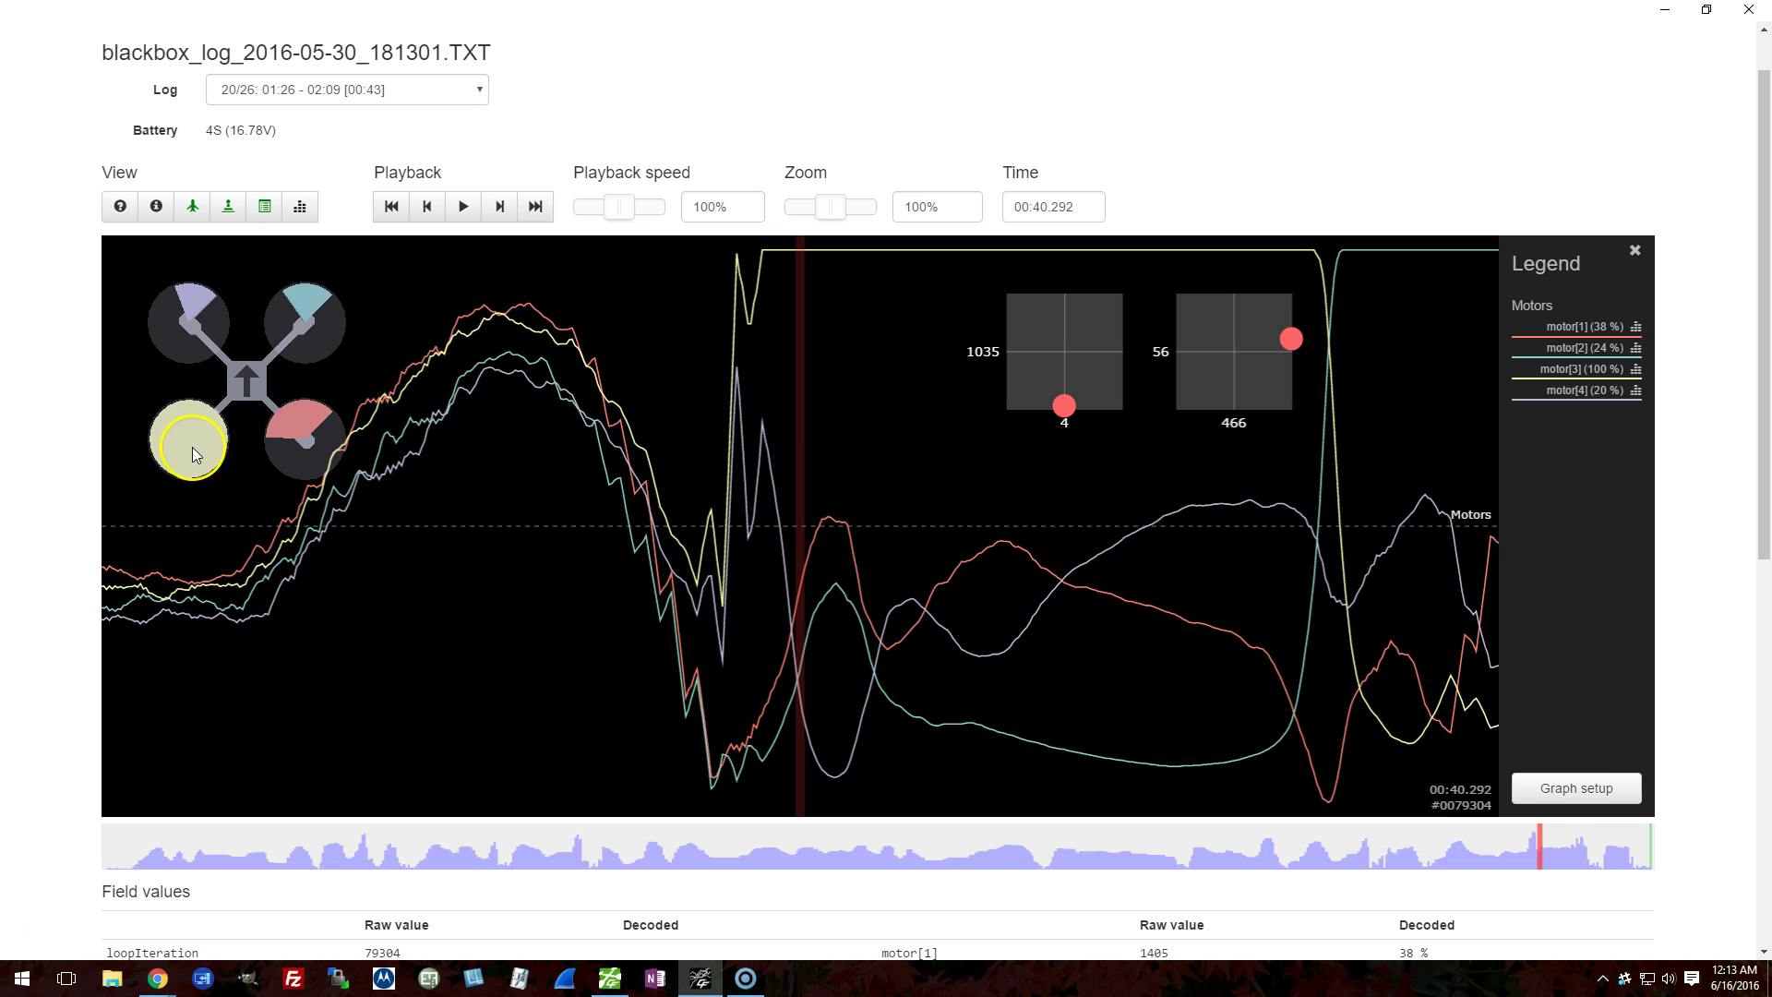
left_click(790, 255)
Step: Play the log briefly, then return to the crash at 00:40.483
left_click_drag(996, 557, 646, 531)
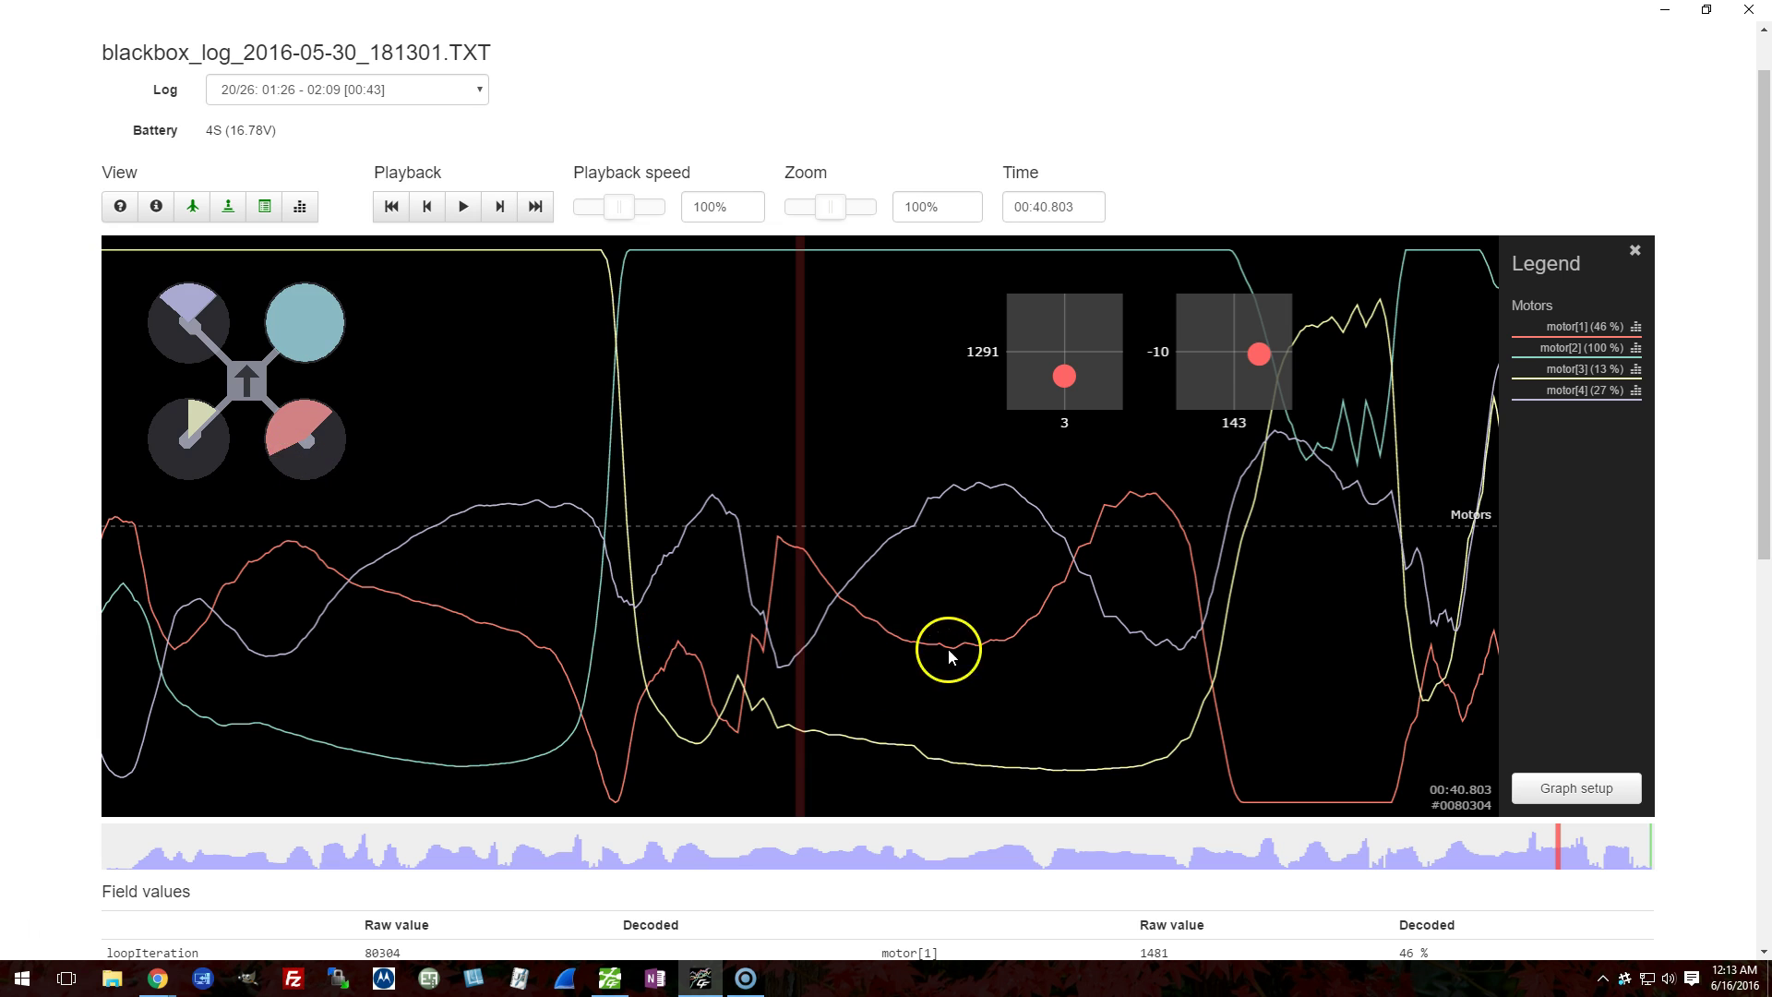
mouse_move(949, 646)
left_mouse_down()
mouse_move(739, 634)
mouse_move(963, 638)
left_mouse_up()
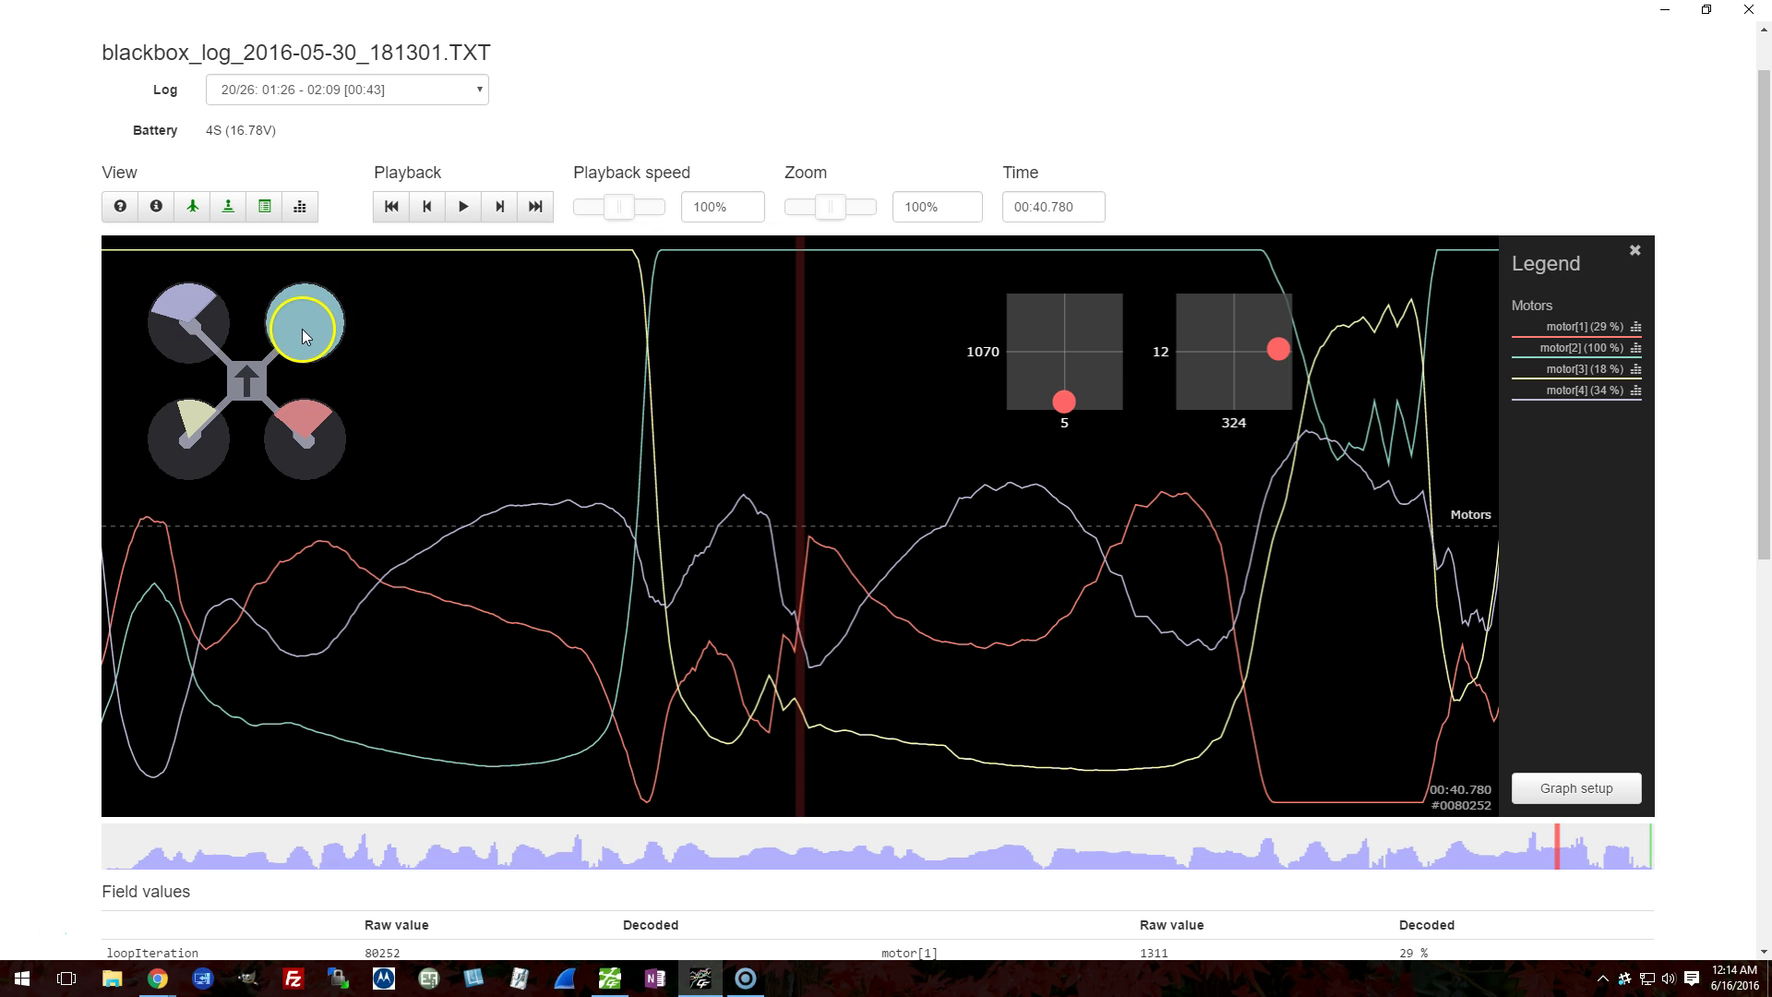
left_click_drag(494, 442, 355, 409)
left_click(355, 409)
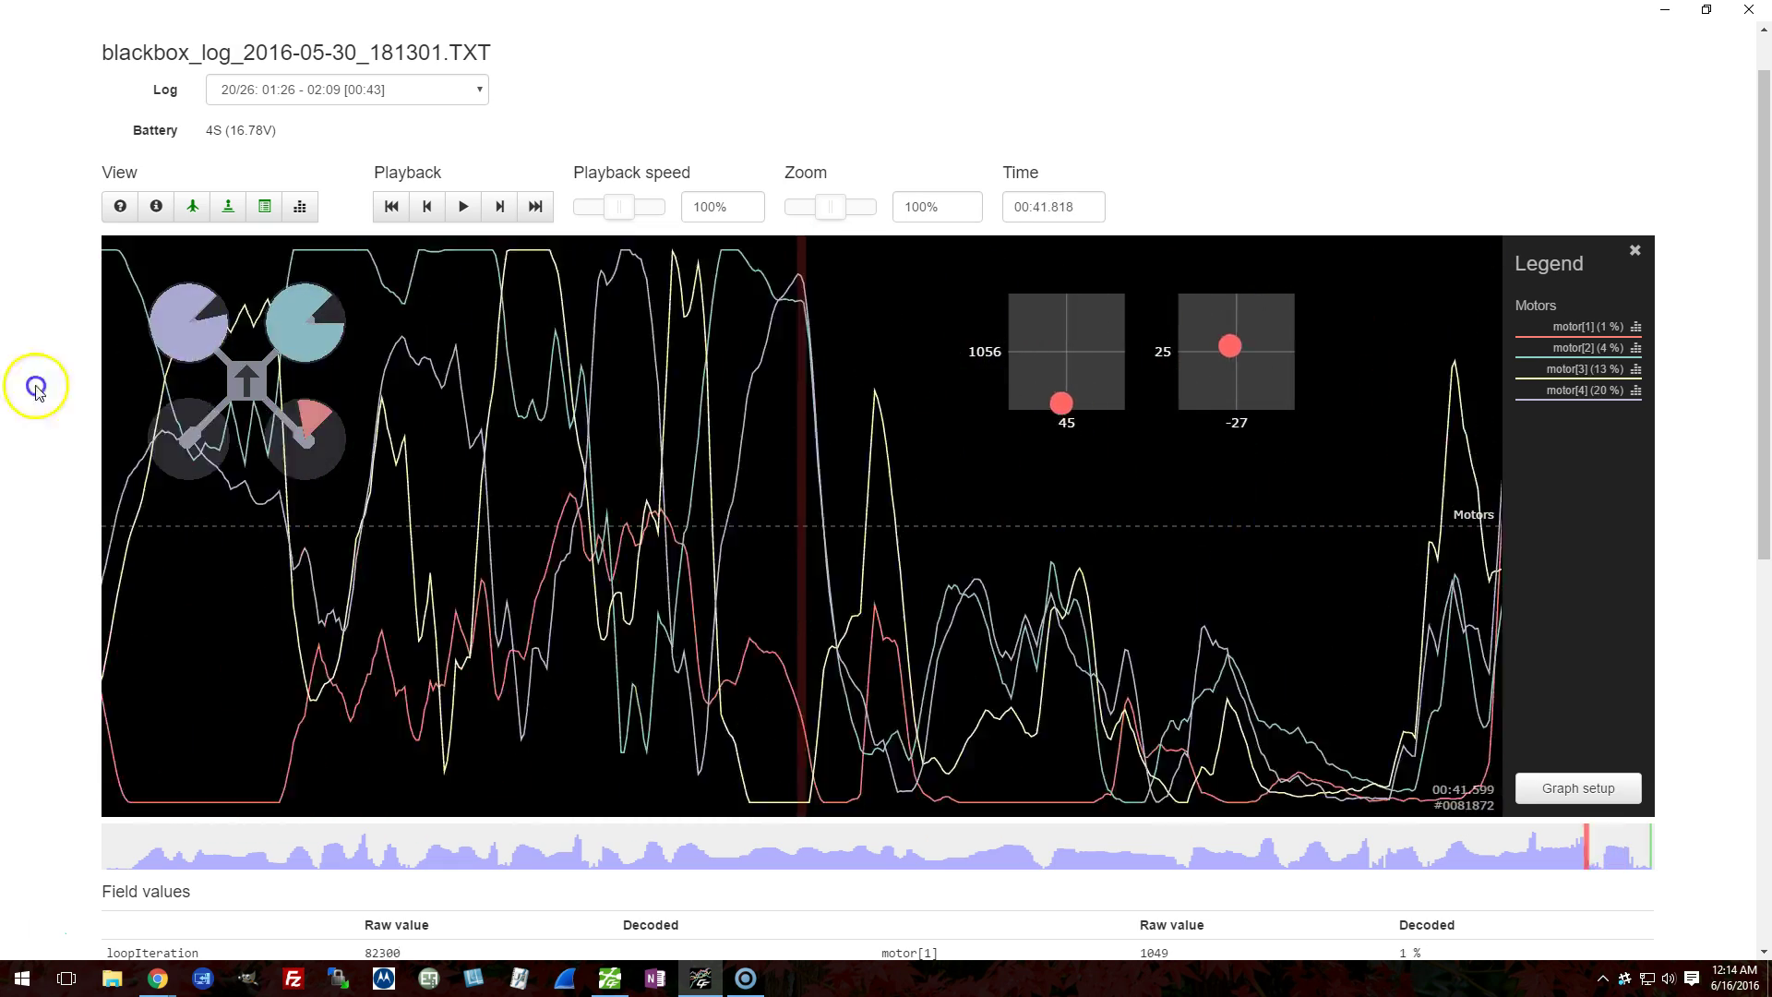
mouse_move(31, 384)
left_mouse_down()
mouse_move(736, 458)
mouse_move(1056, 566)
left_mouse_up()
Step: Try replacing Motors with the Gyro + PID pitch preset, then discard the edits
left_click(1587, 792)
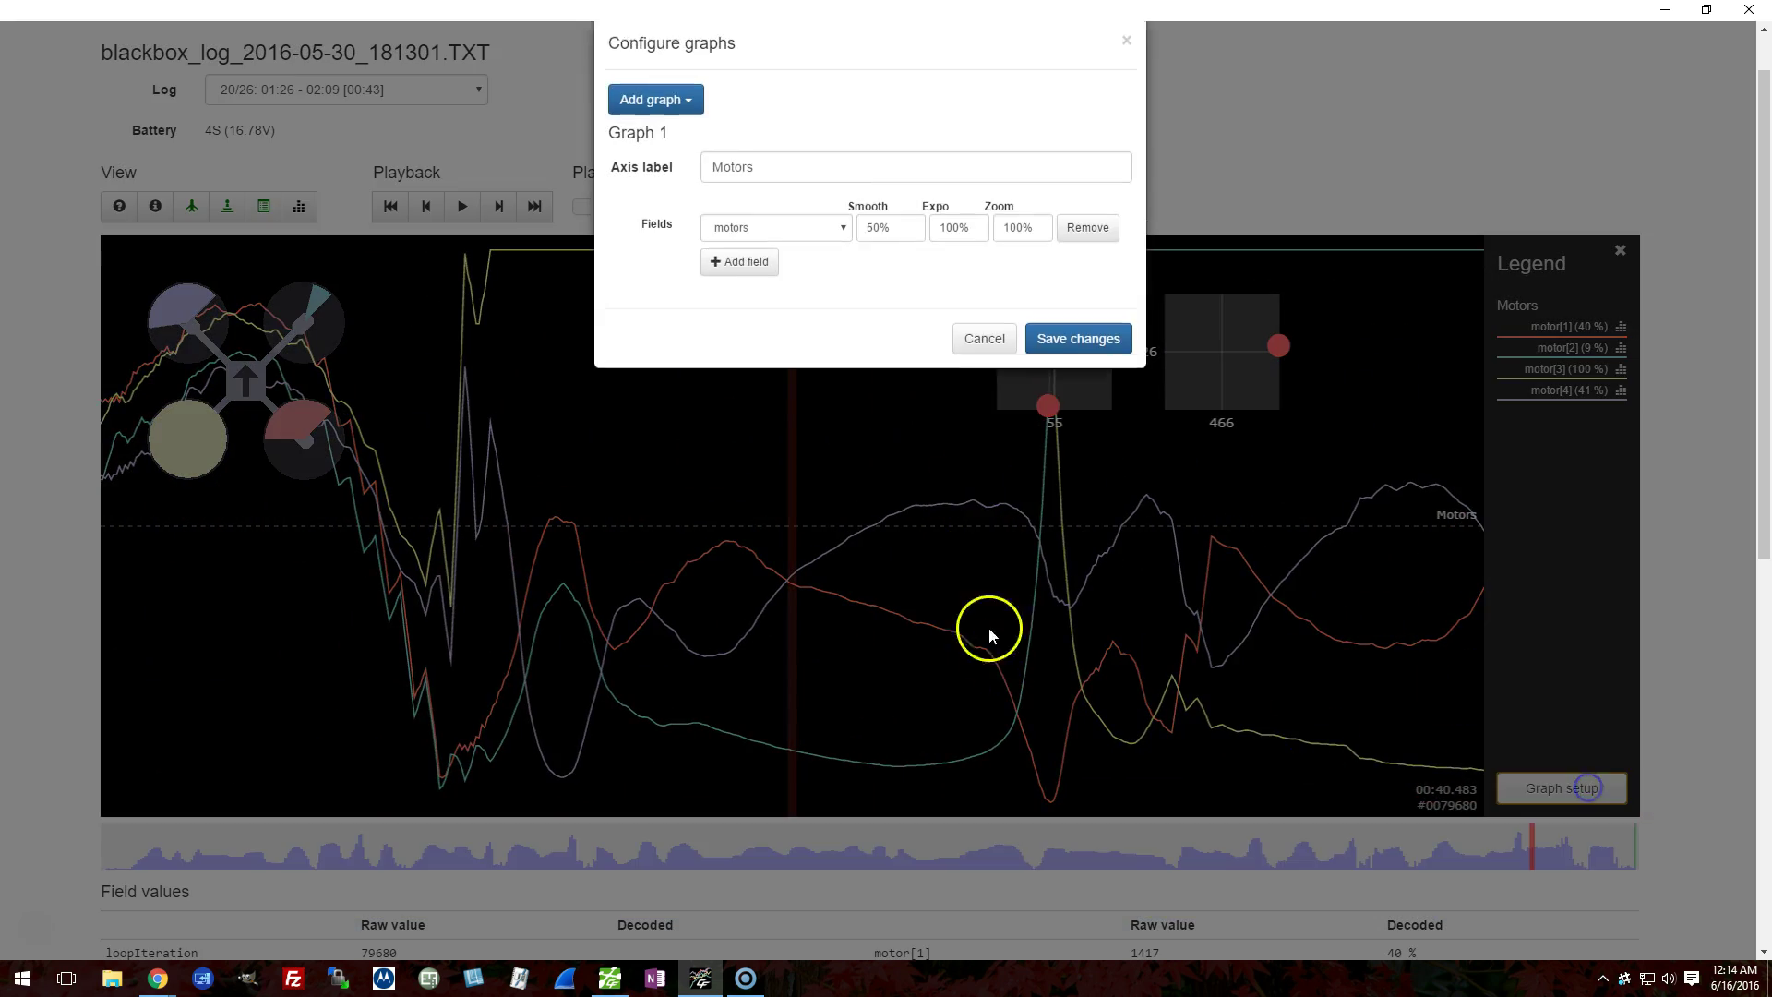
left_click(1062, 262)
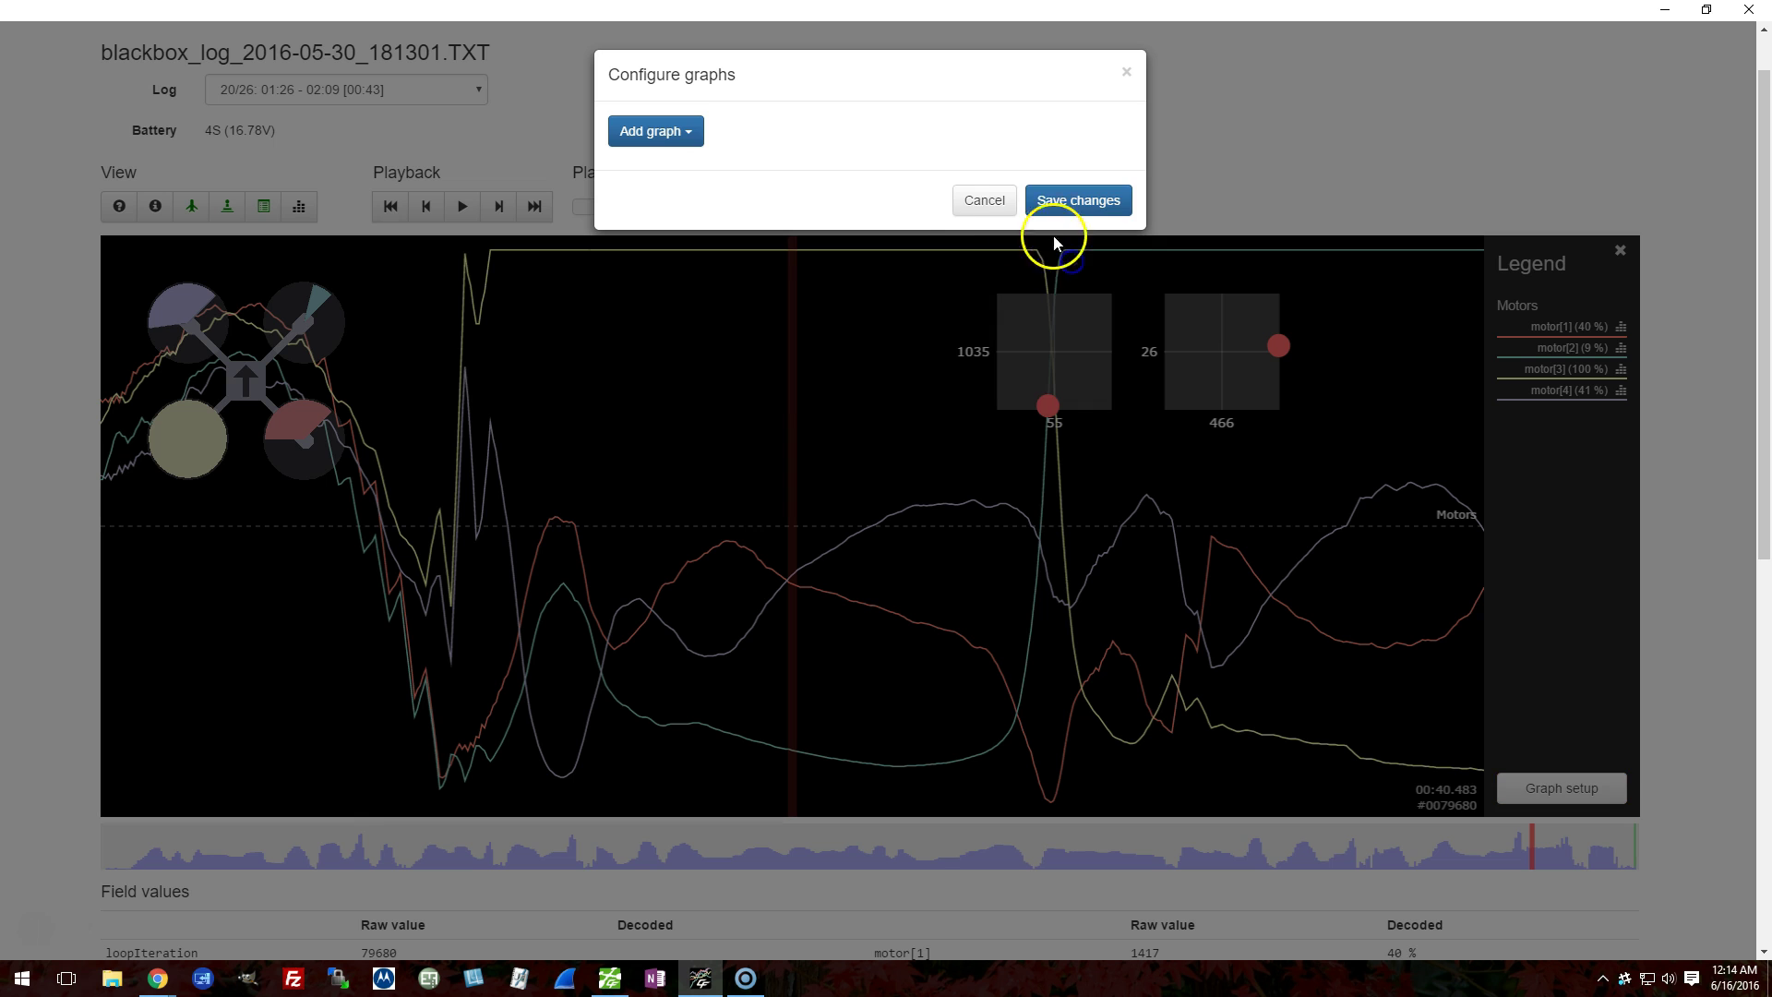
left_click(665, 136)
left_click(655, 361)
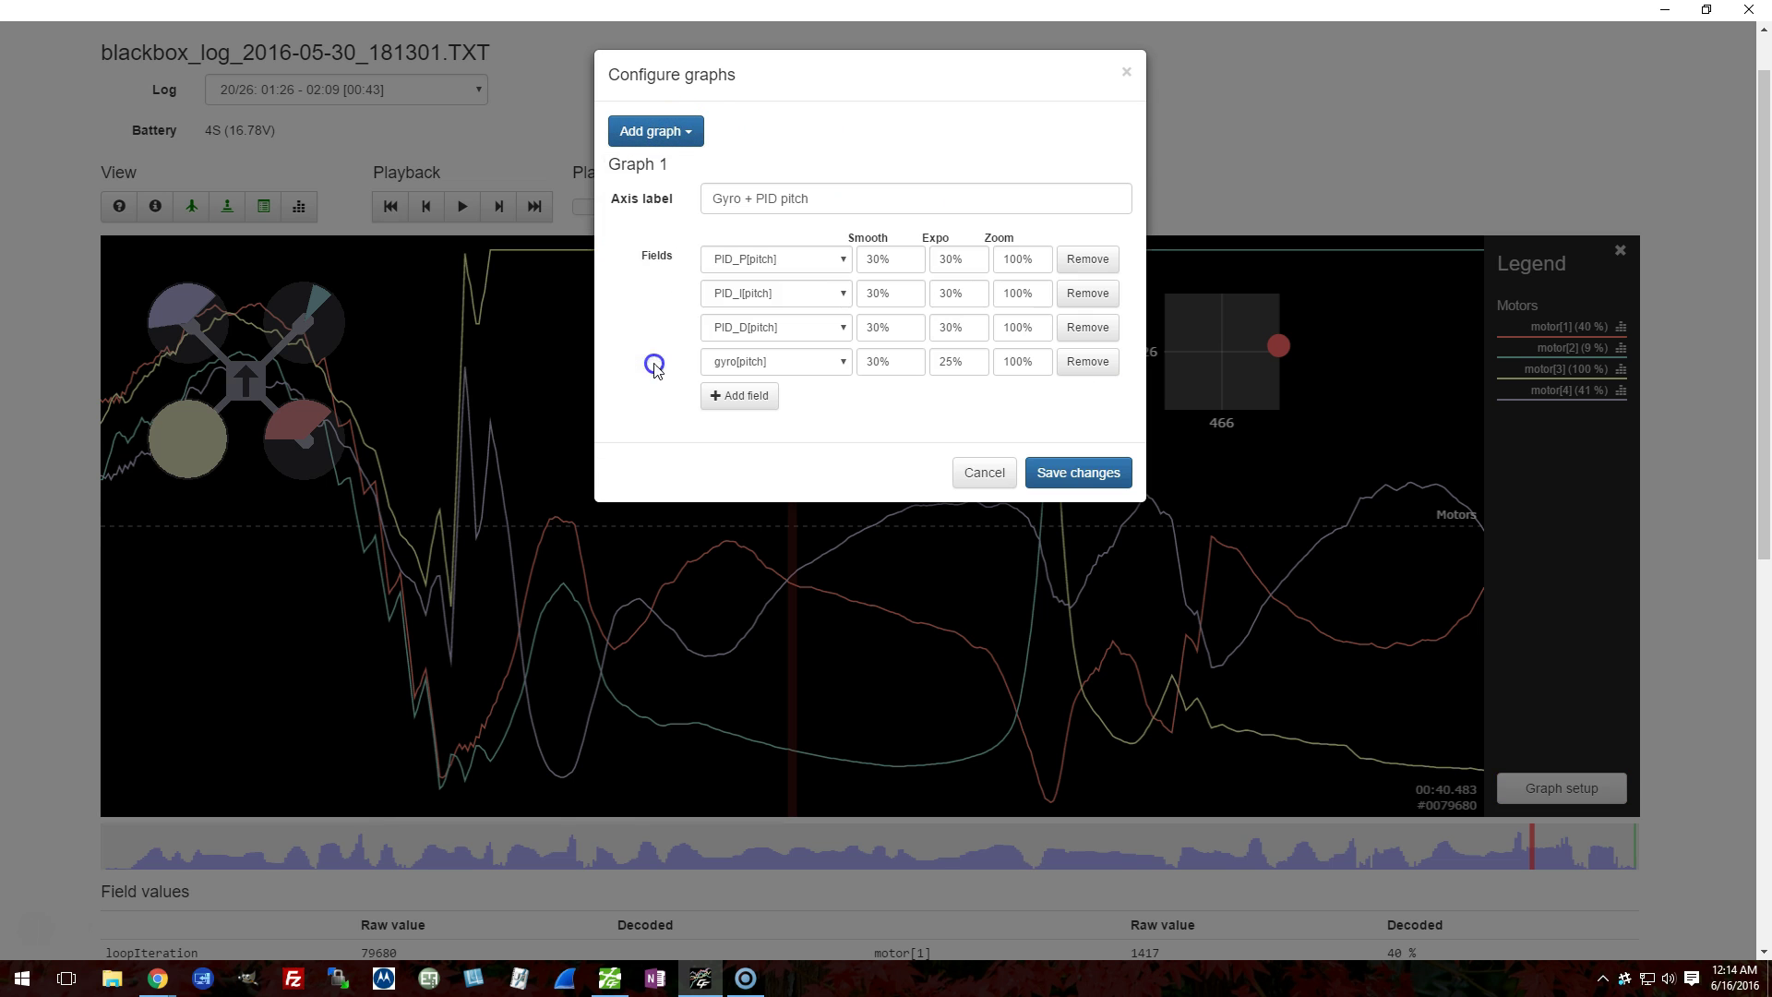
left_click(984, 472)
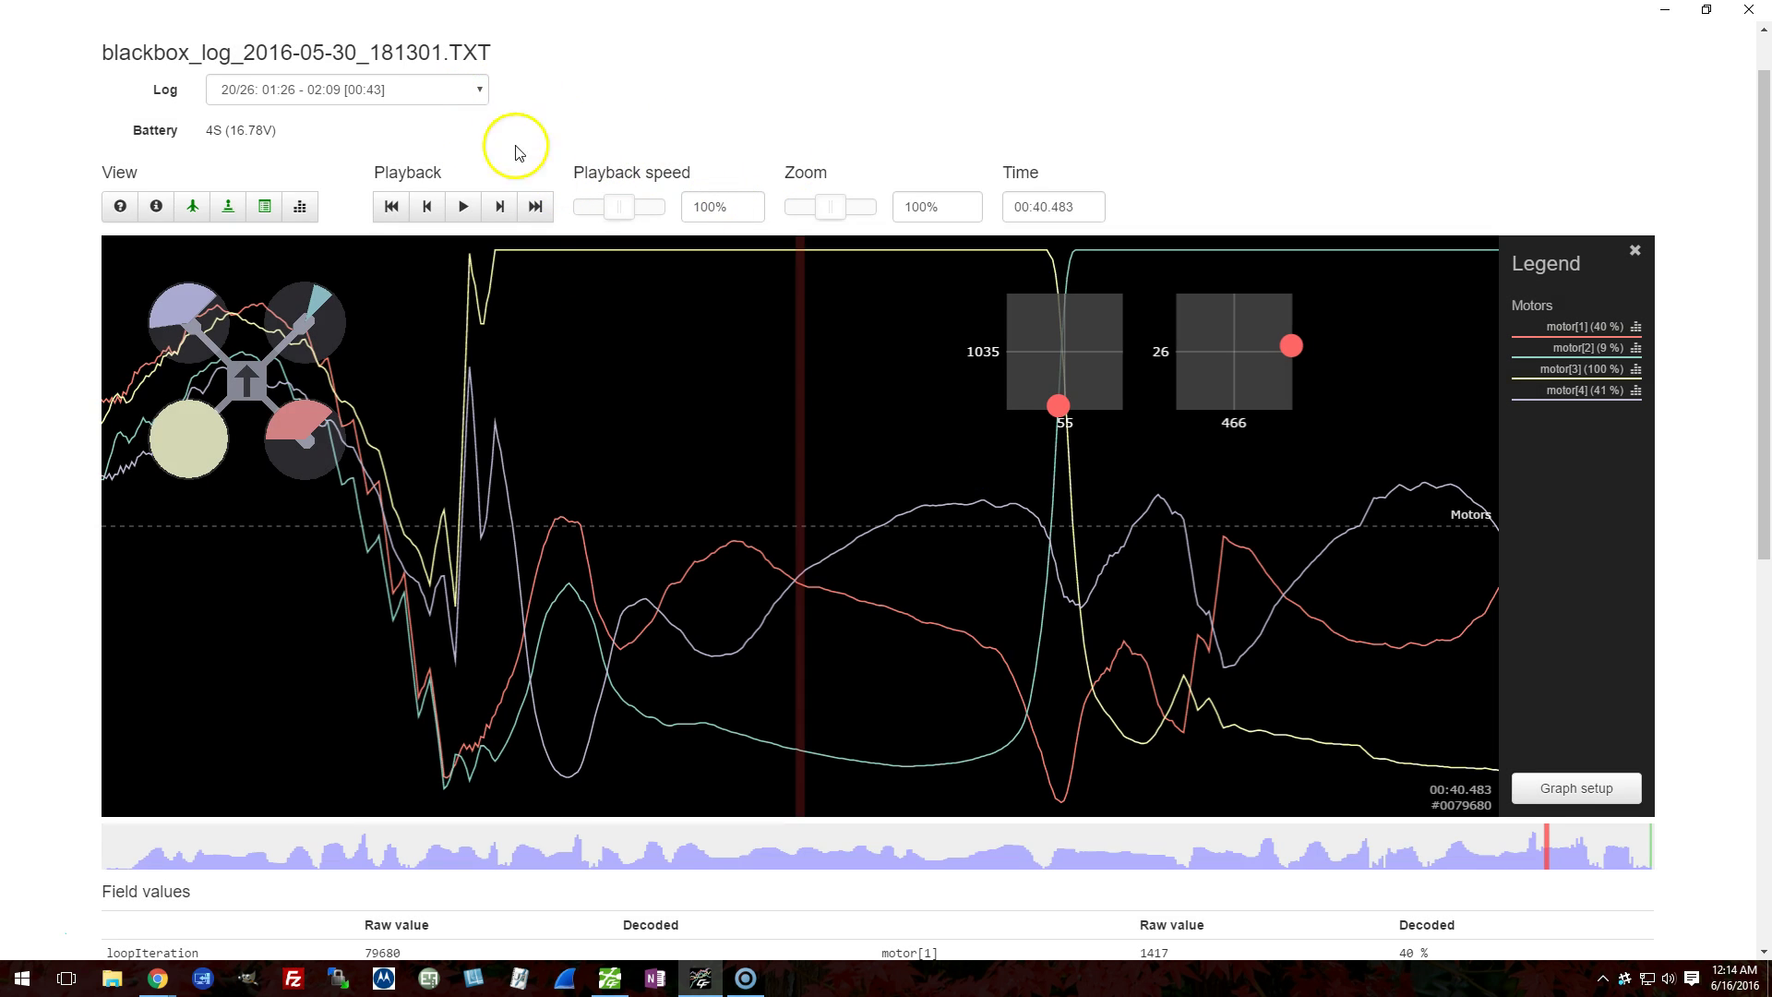
Step: Replace the Motors graph with the Gyro + PID yaw preset and save
left_click(1532, 785)
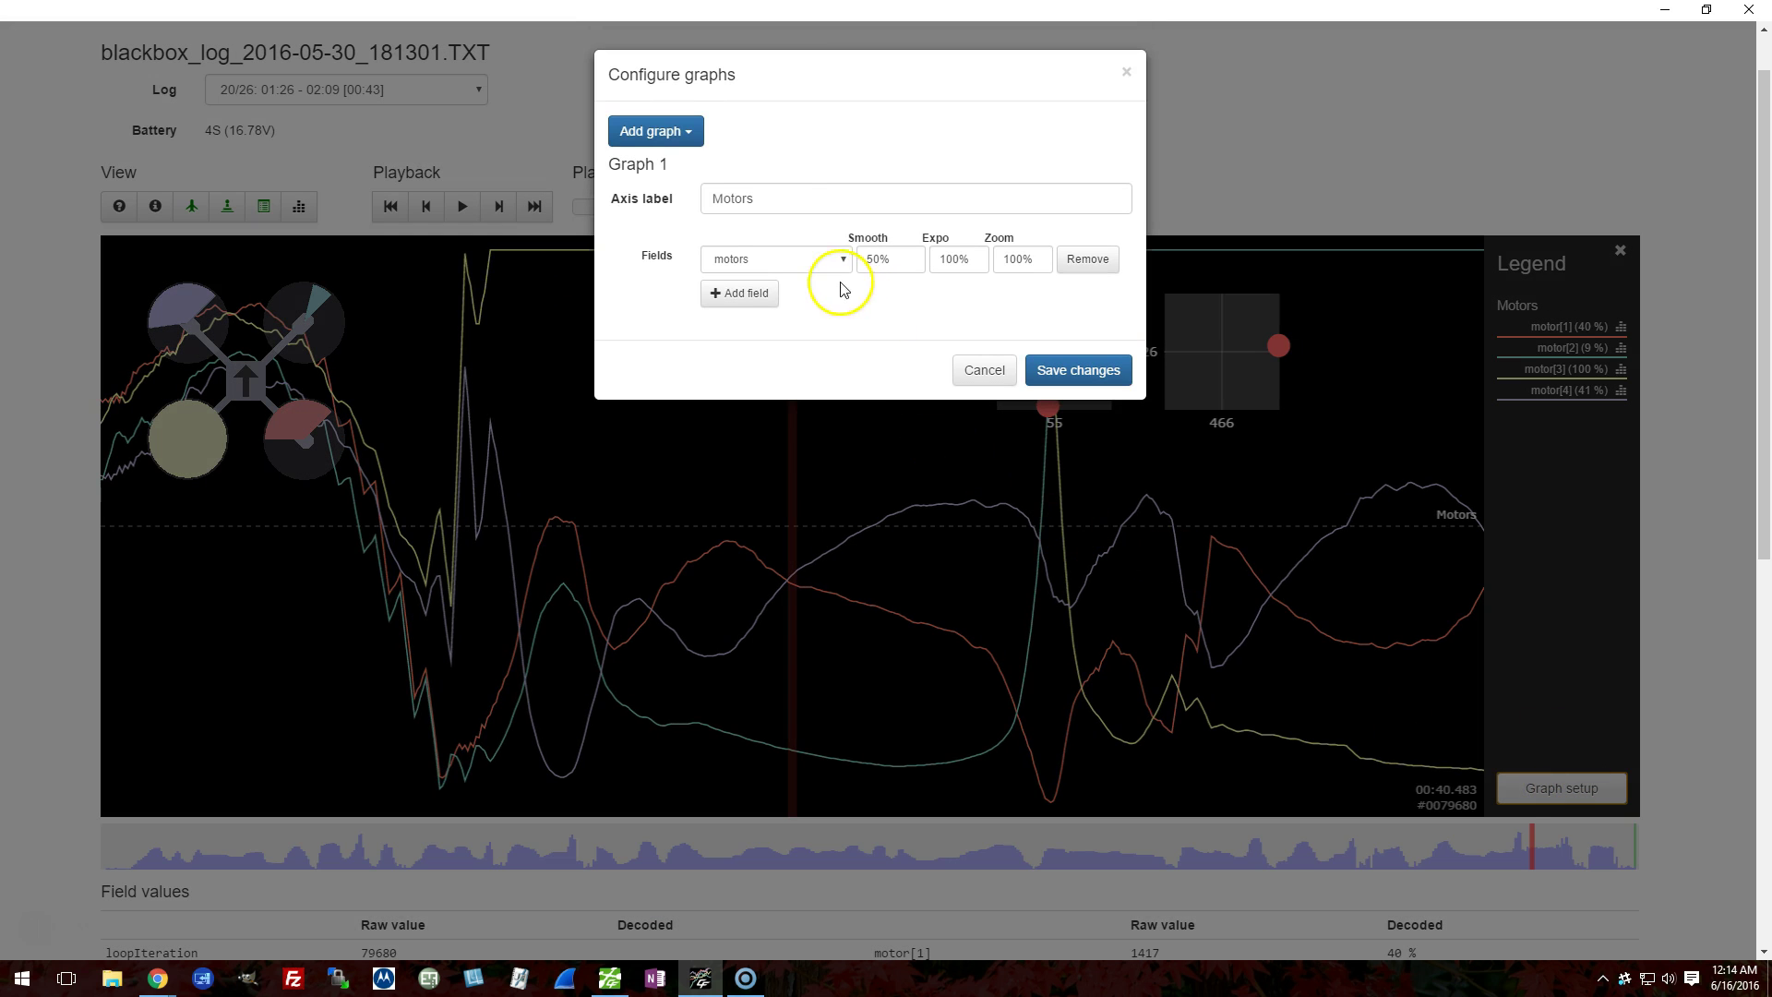
left_click(1084, 260)
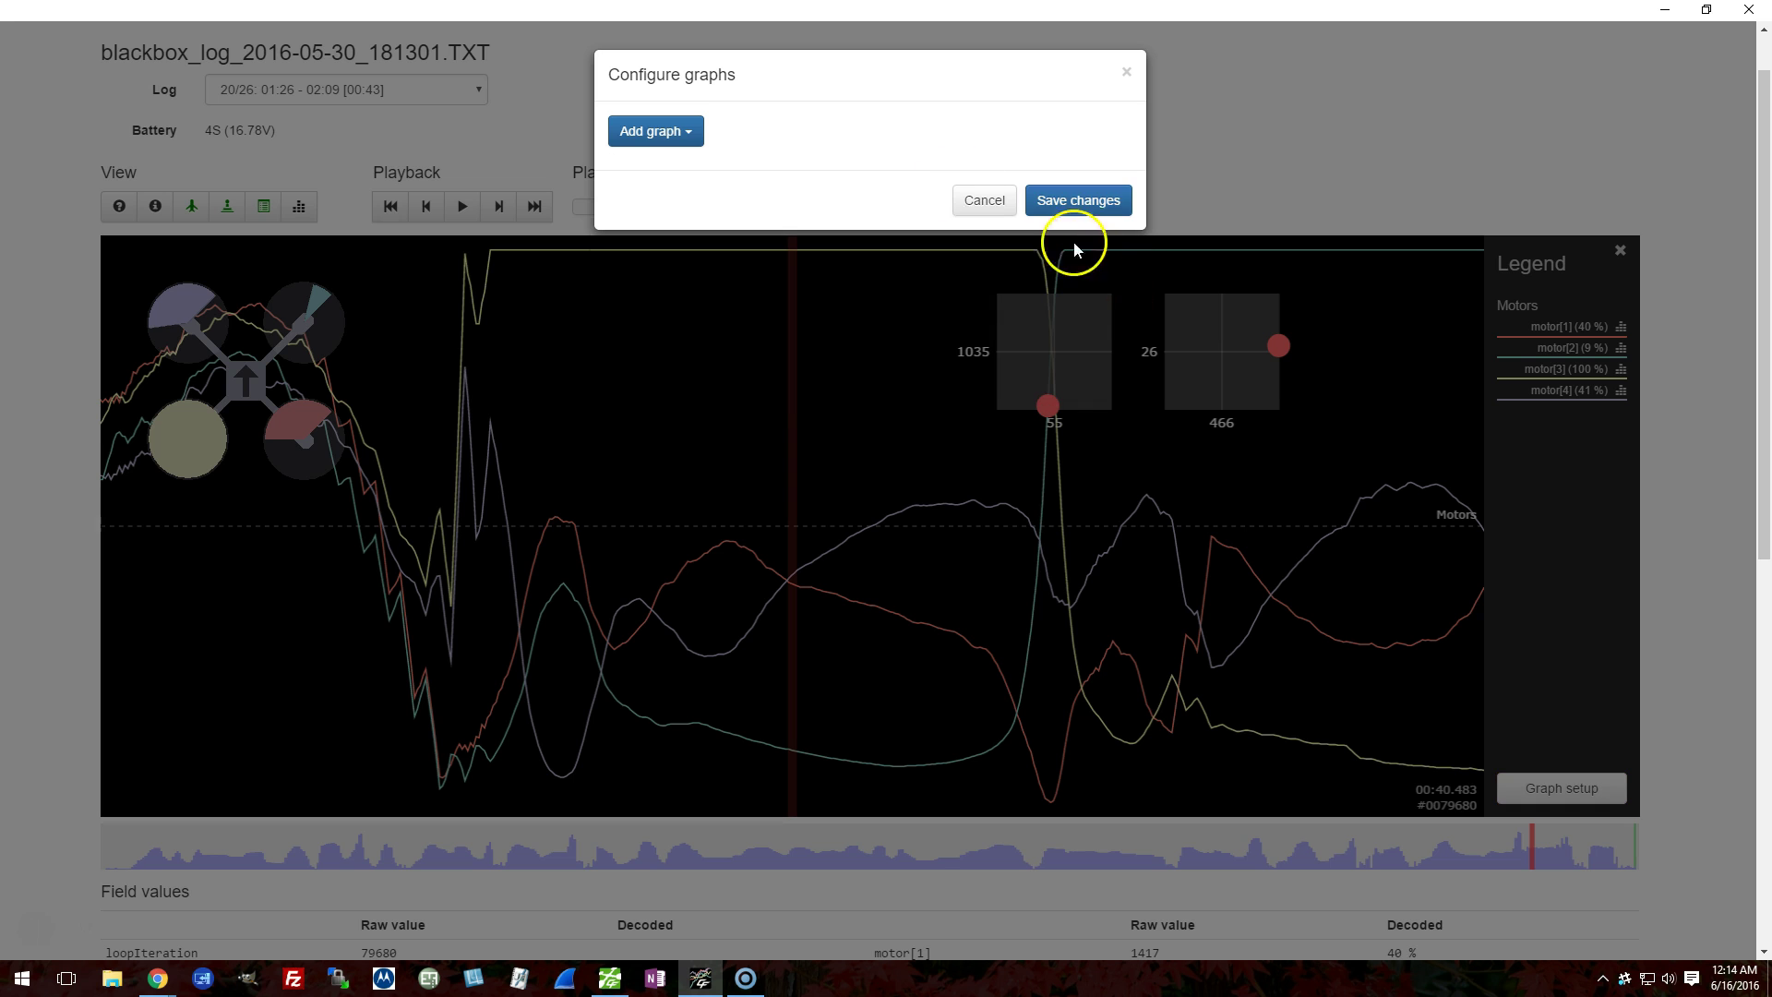
left_click(674, 132)
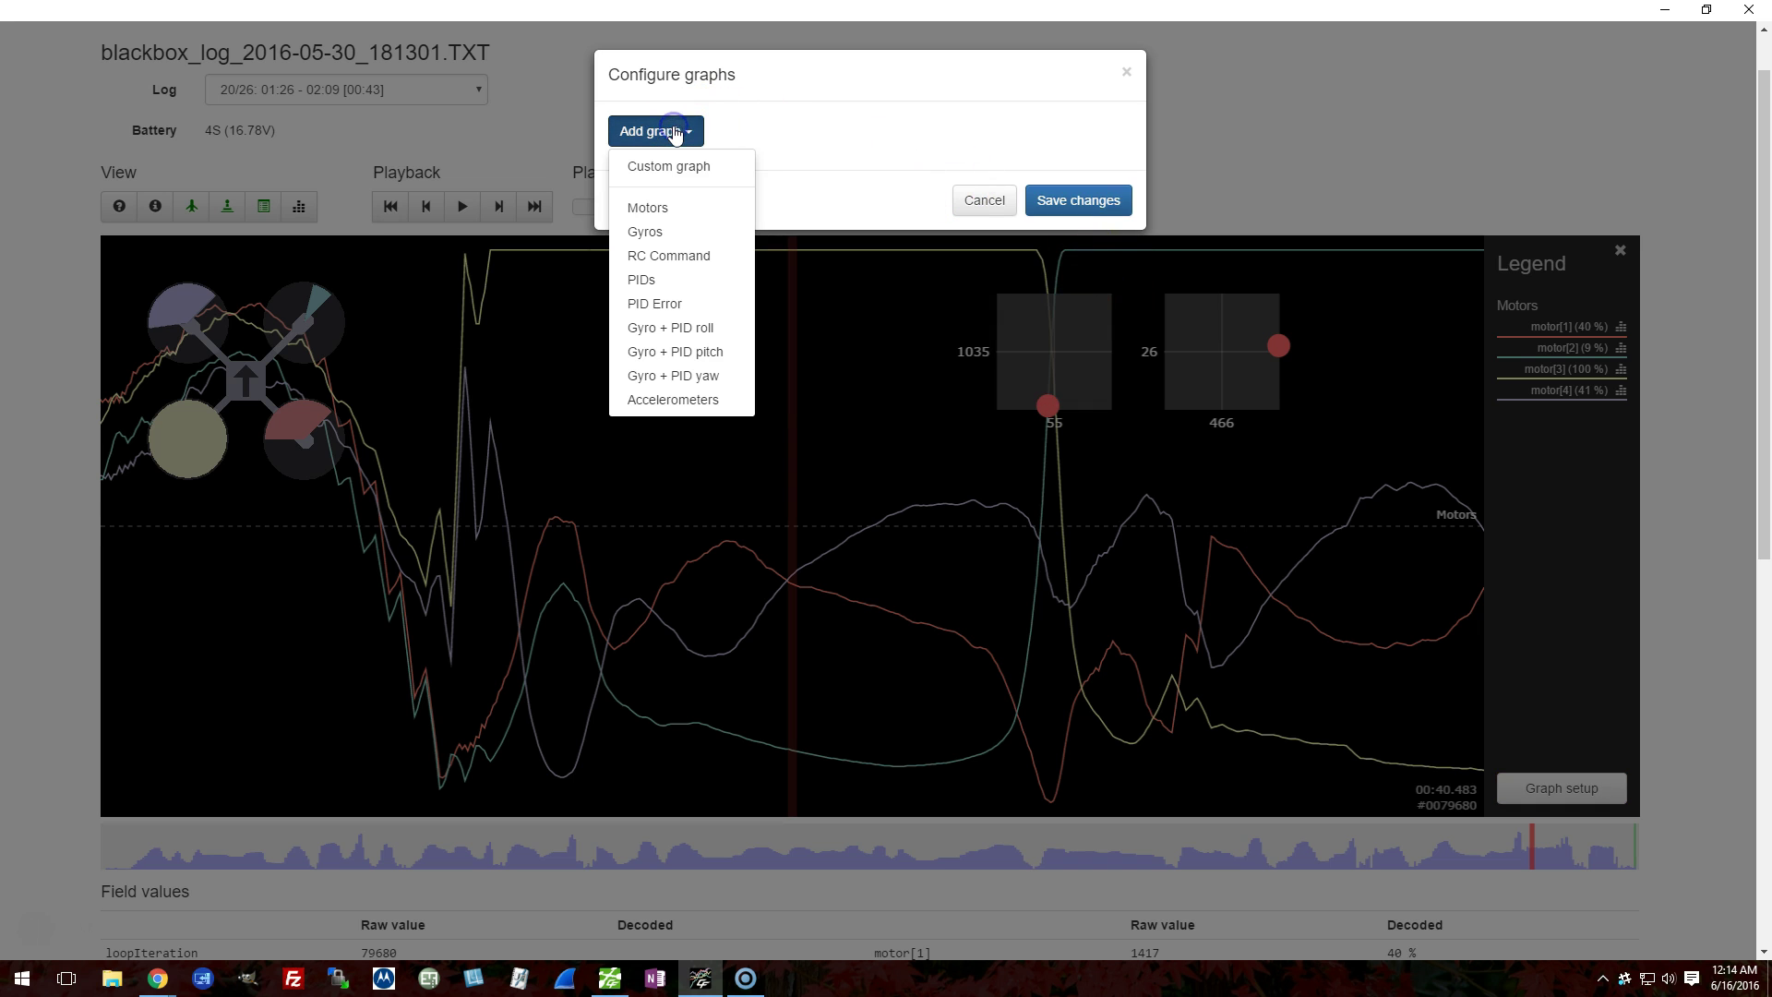
left_click(664, 375)
left_click(1071, 473)
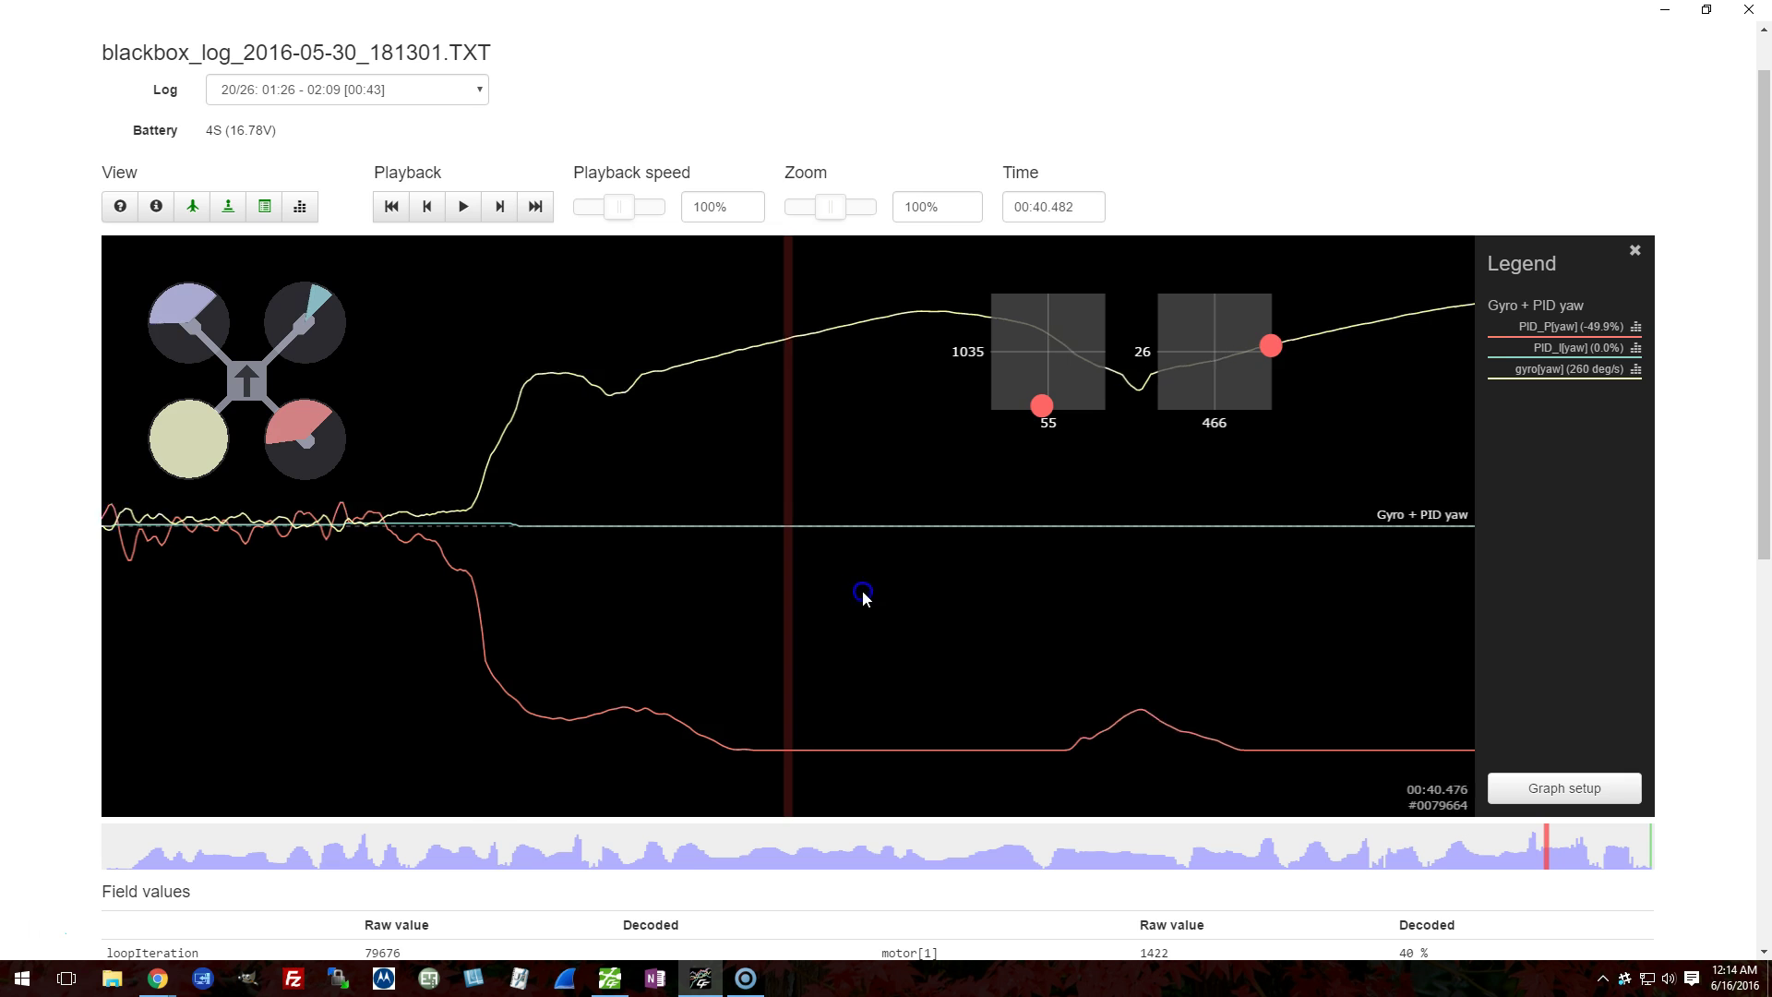
Step: Scrub the yaw graph to 00:40.808, with gyro[yaw] 184 deg/s and PID_P[yaw] -49.8%
left_click(886, 596)
left_click_drag(886, 595, 962, 566)
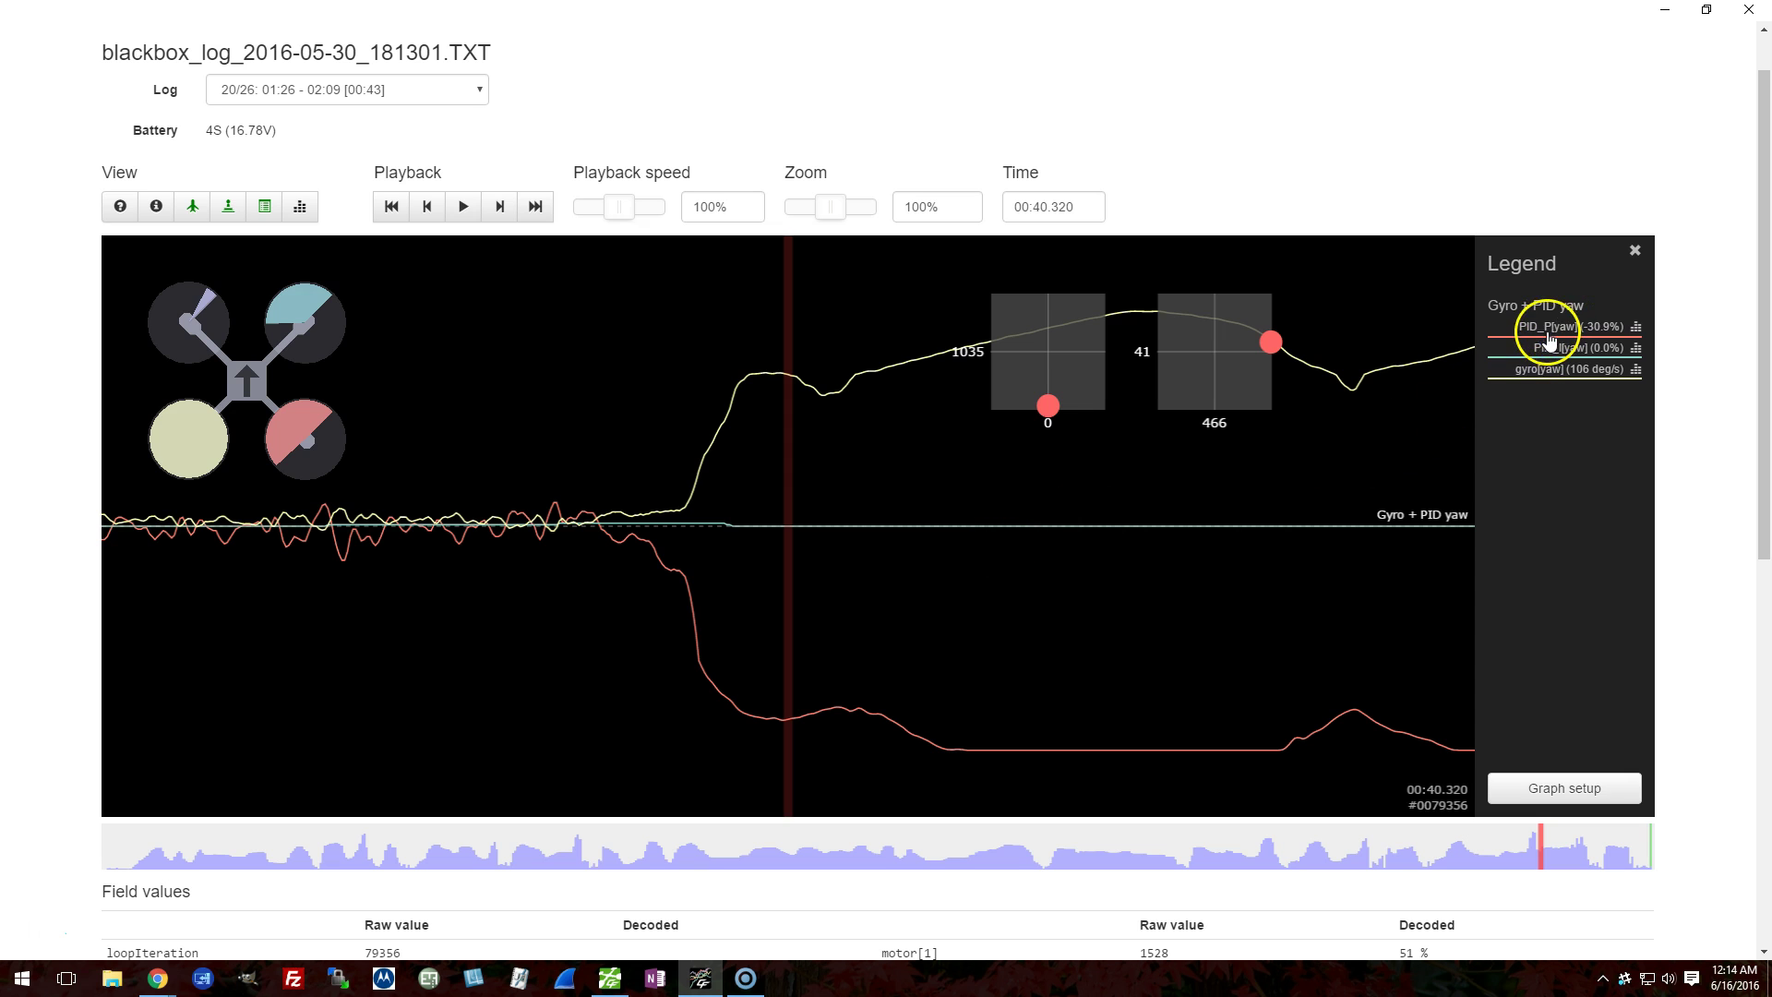
left_click_drag(727, 668, 759, 595)
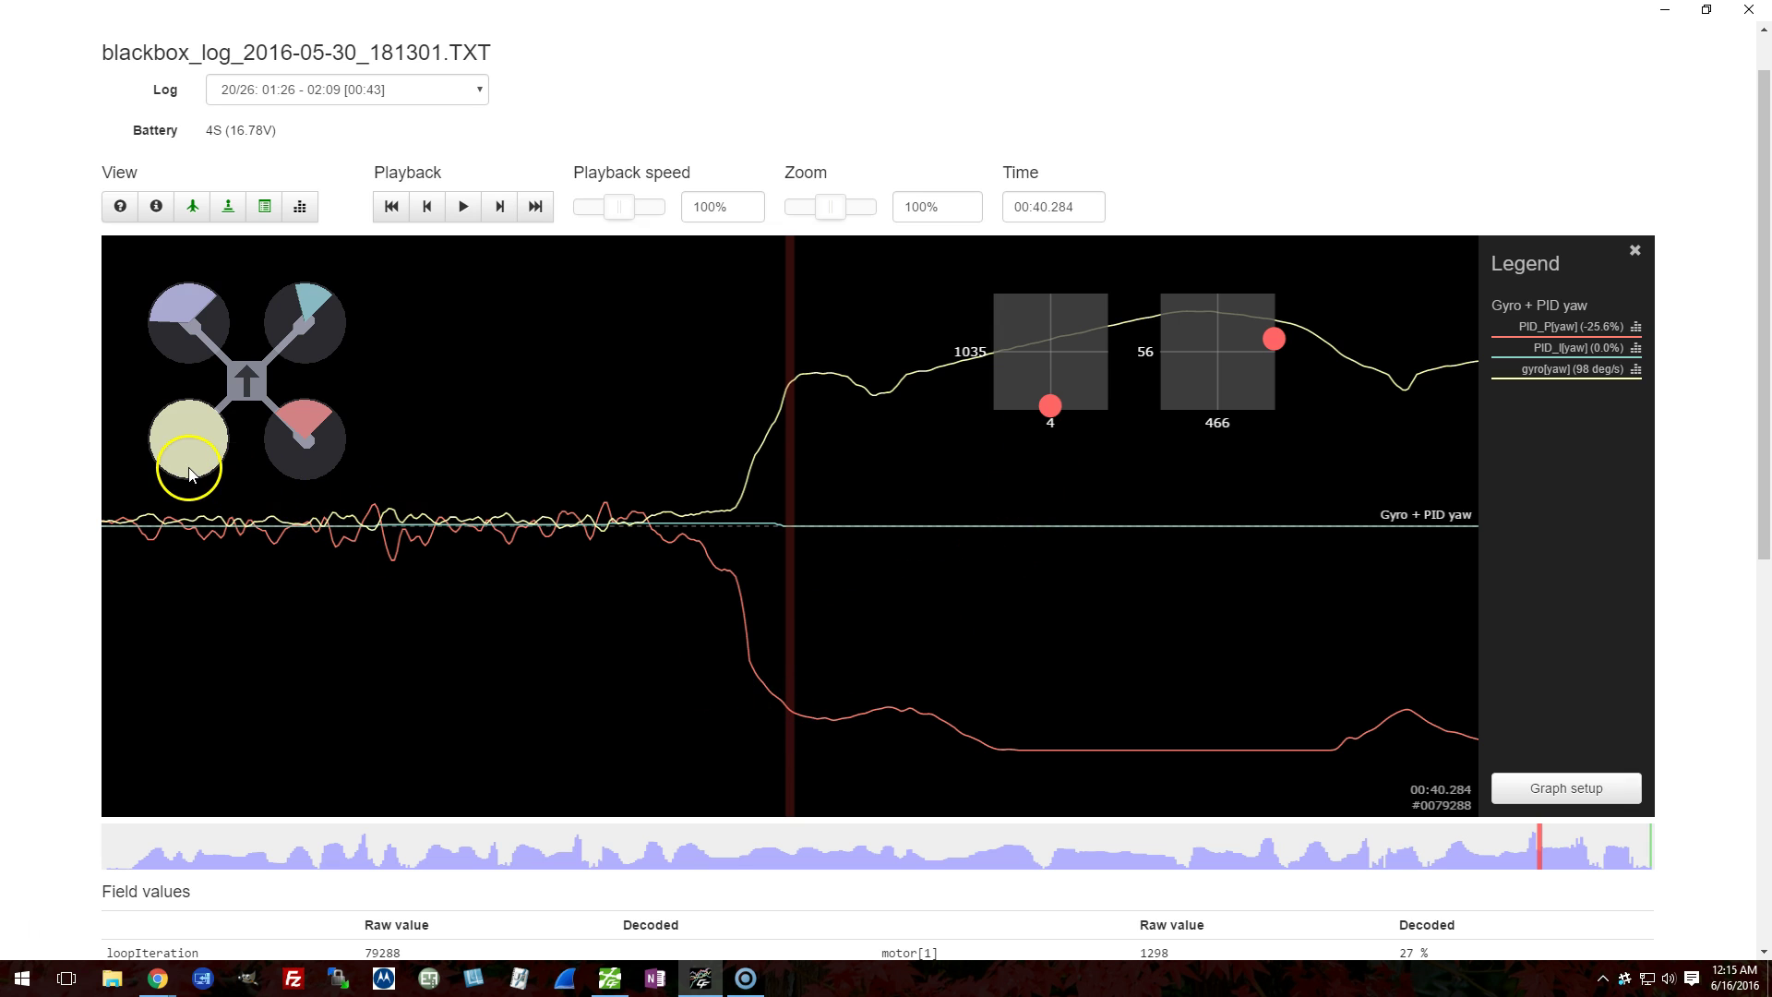
mouse_move(184, 424)
left_mouse_down()
mouse_move(305, 573)
mouse_move(1241, 598)
mouse_move(348, 526)
left_mouse_up()
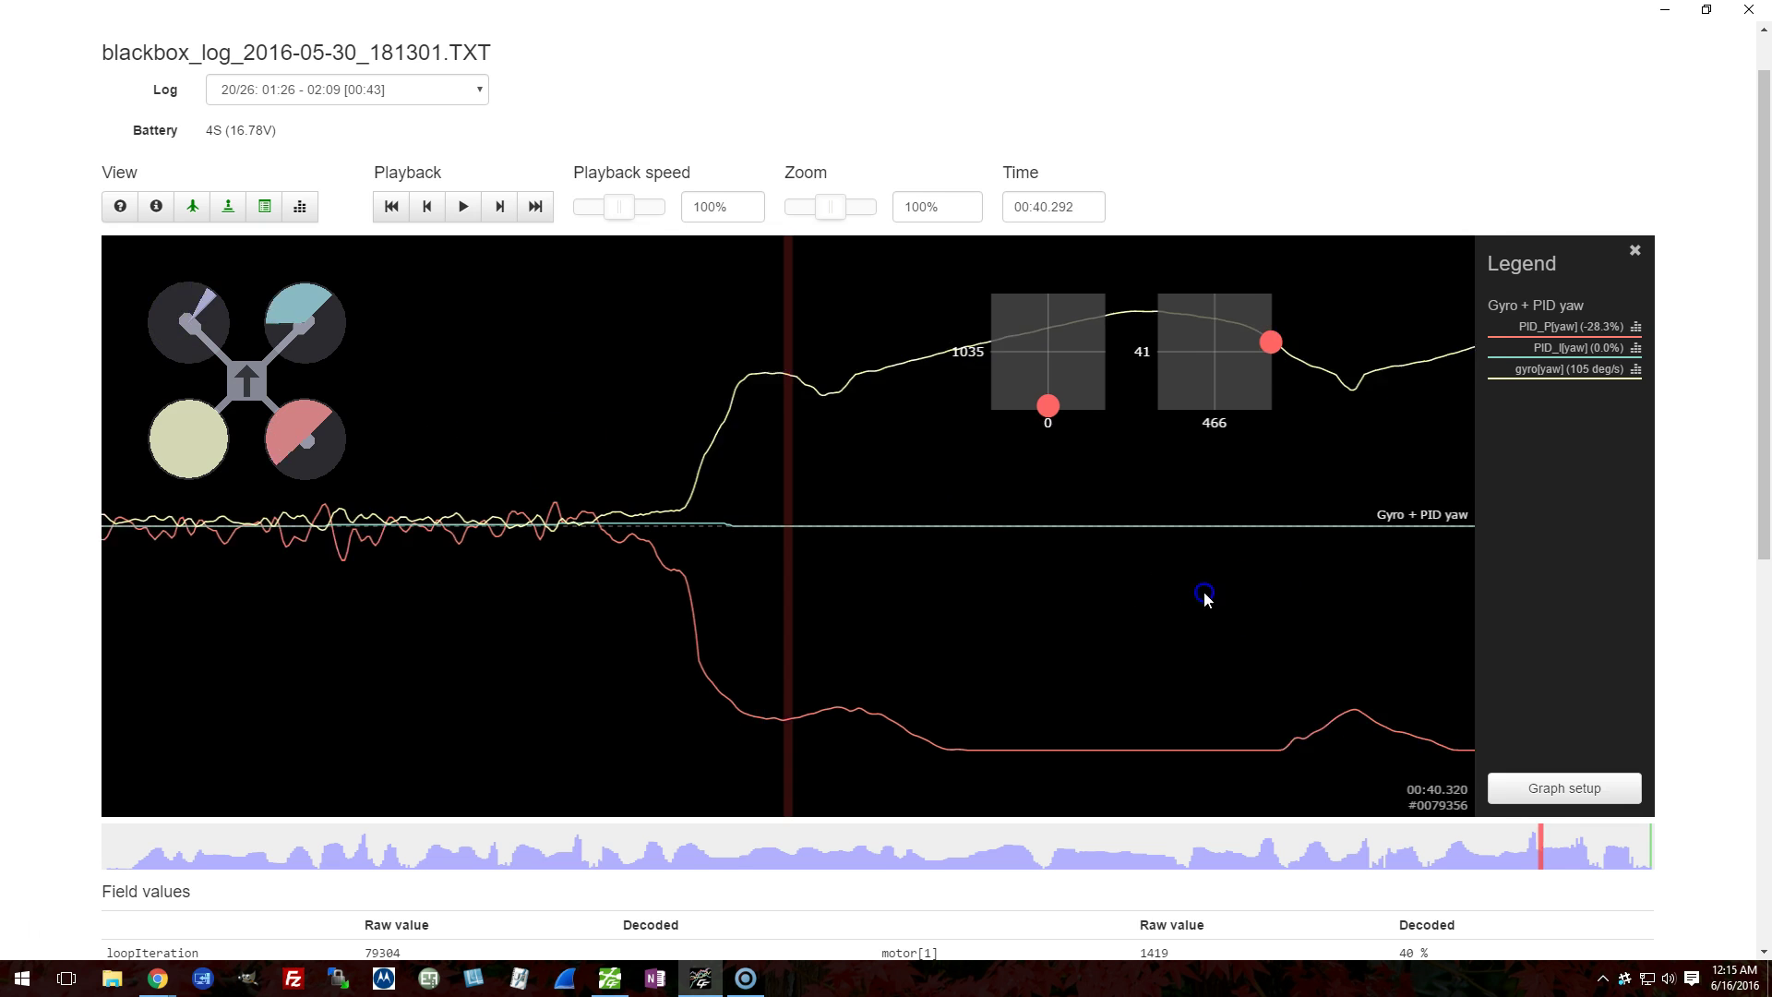
left_click_drag(1004, 574, 811, 613)
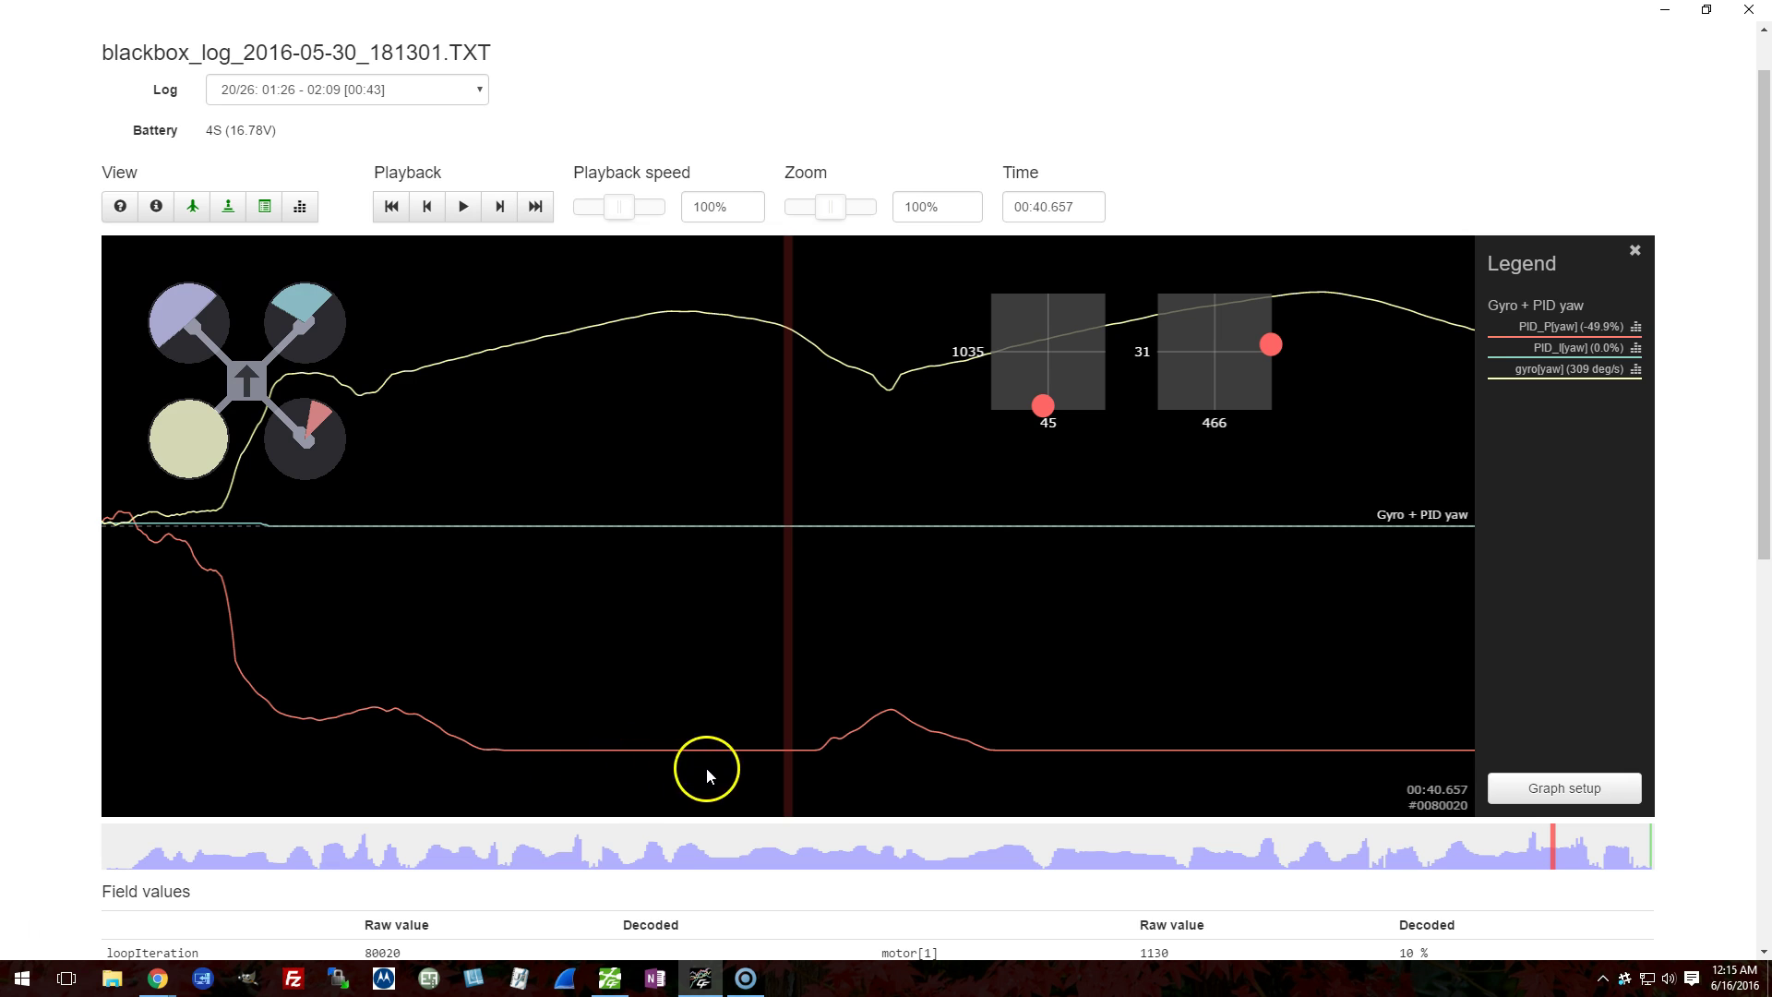
left_click_drag(1273, 747, 1143, 736)
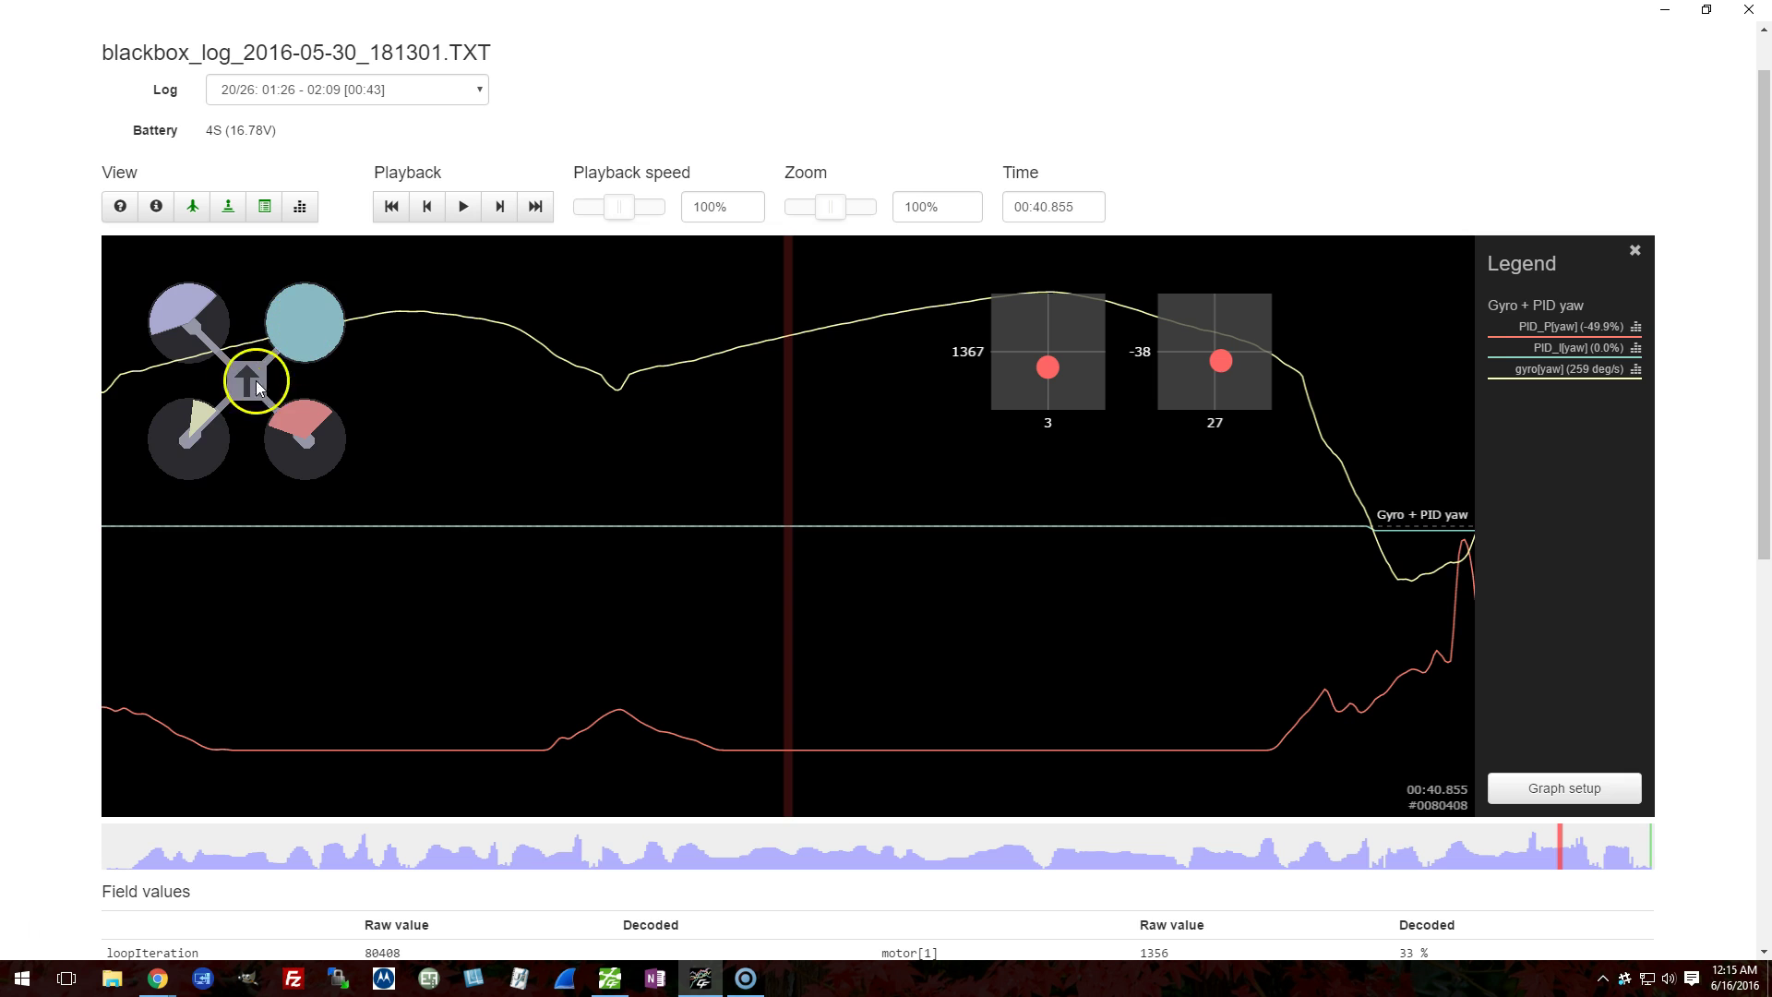
left_click_drag(968, 706, 1004, 699)
Step: Scrub back to around 00:40.18–00:40.34, where gyro[yaw] starts climbing
left_click(1046, 395)
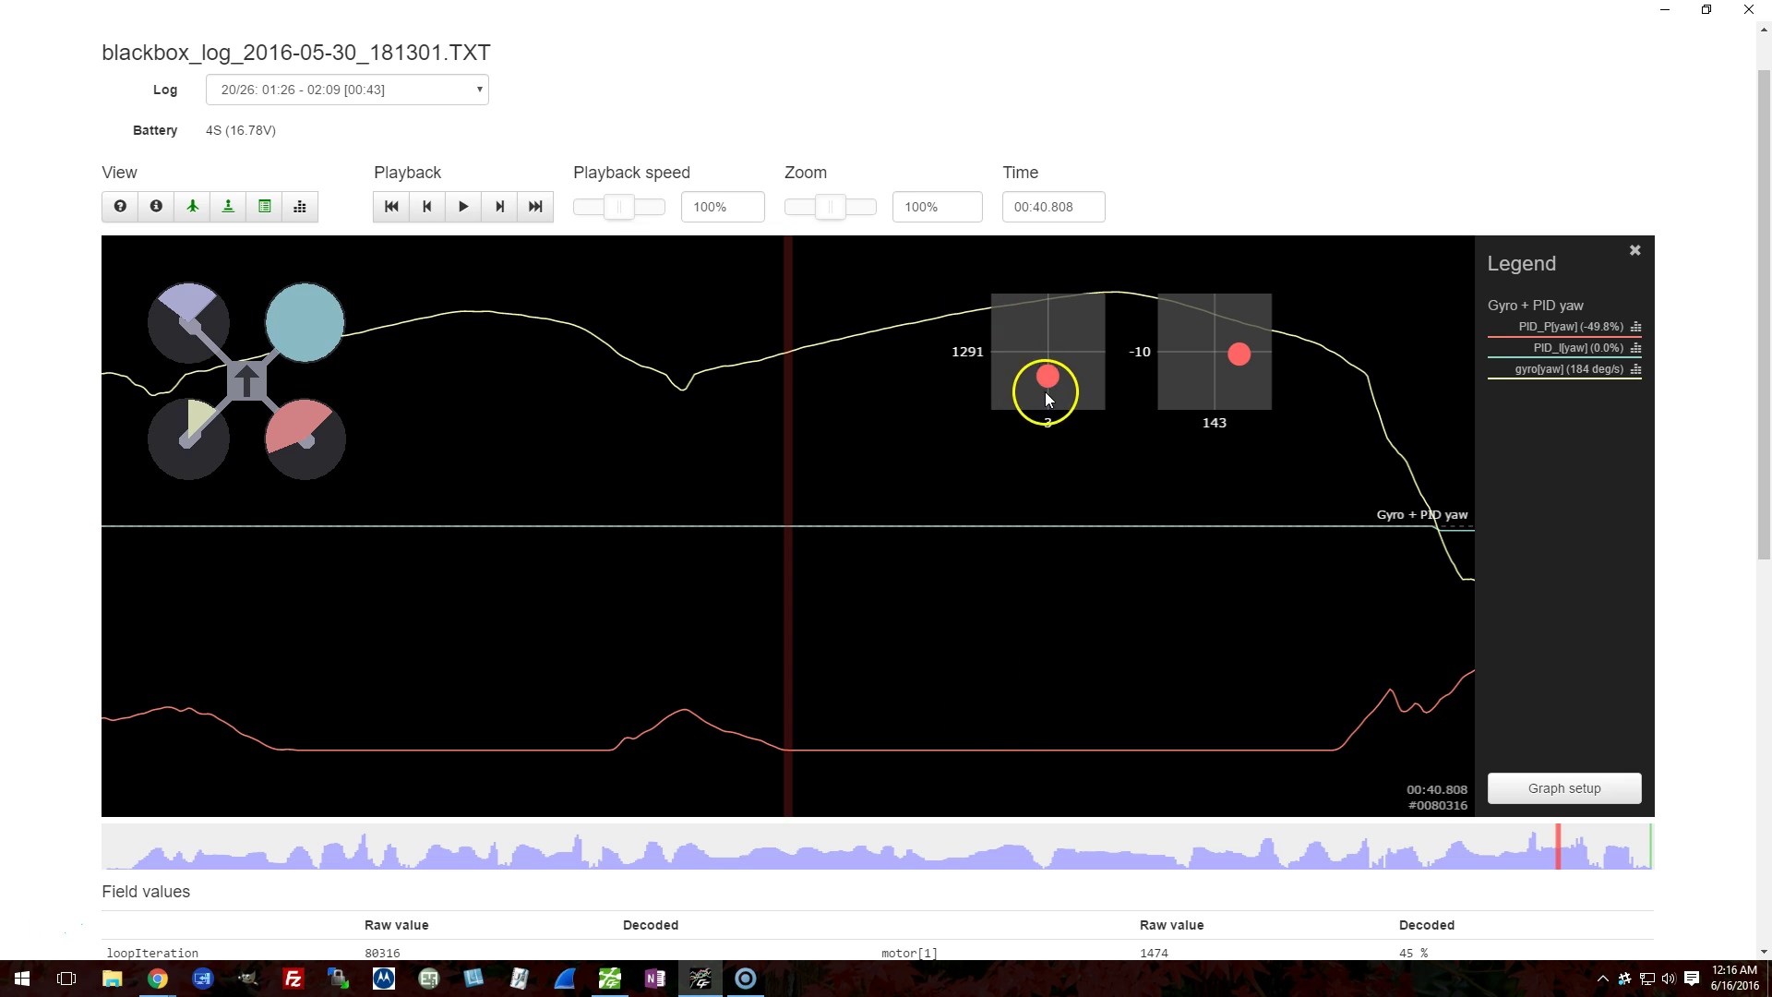
left_click_drag(954, 606, 1390, 611)
left_click(1231, 419)
left_click_drag(1112, 524, 1006, 523)
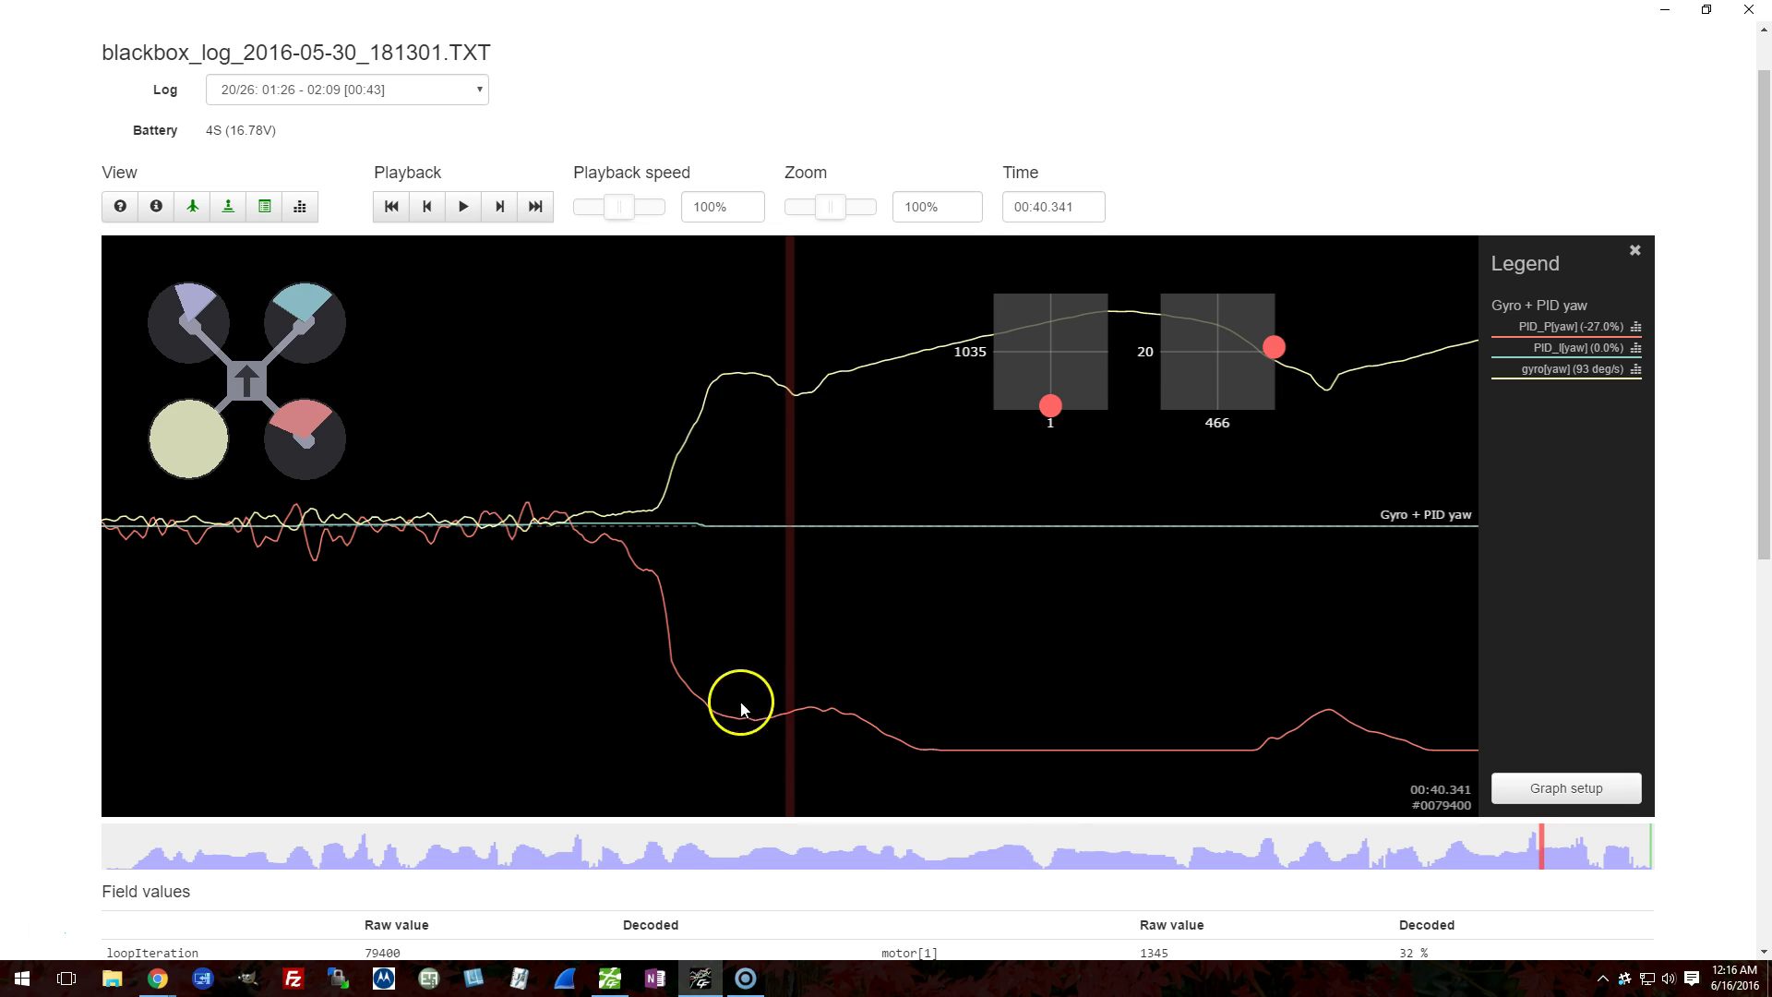
left_click_drag(1090, 791, 1008, 794)
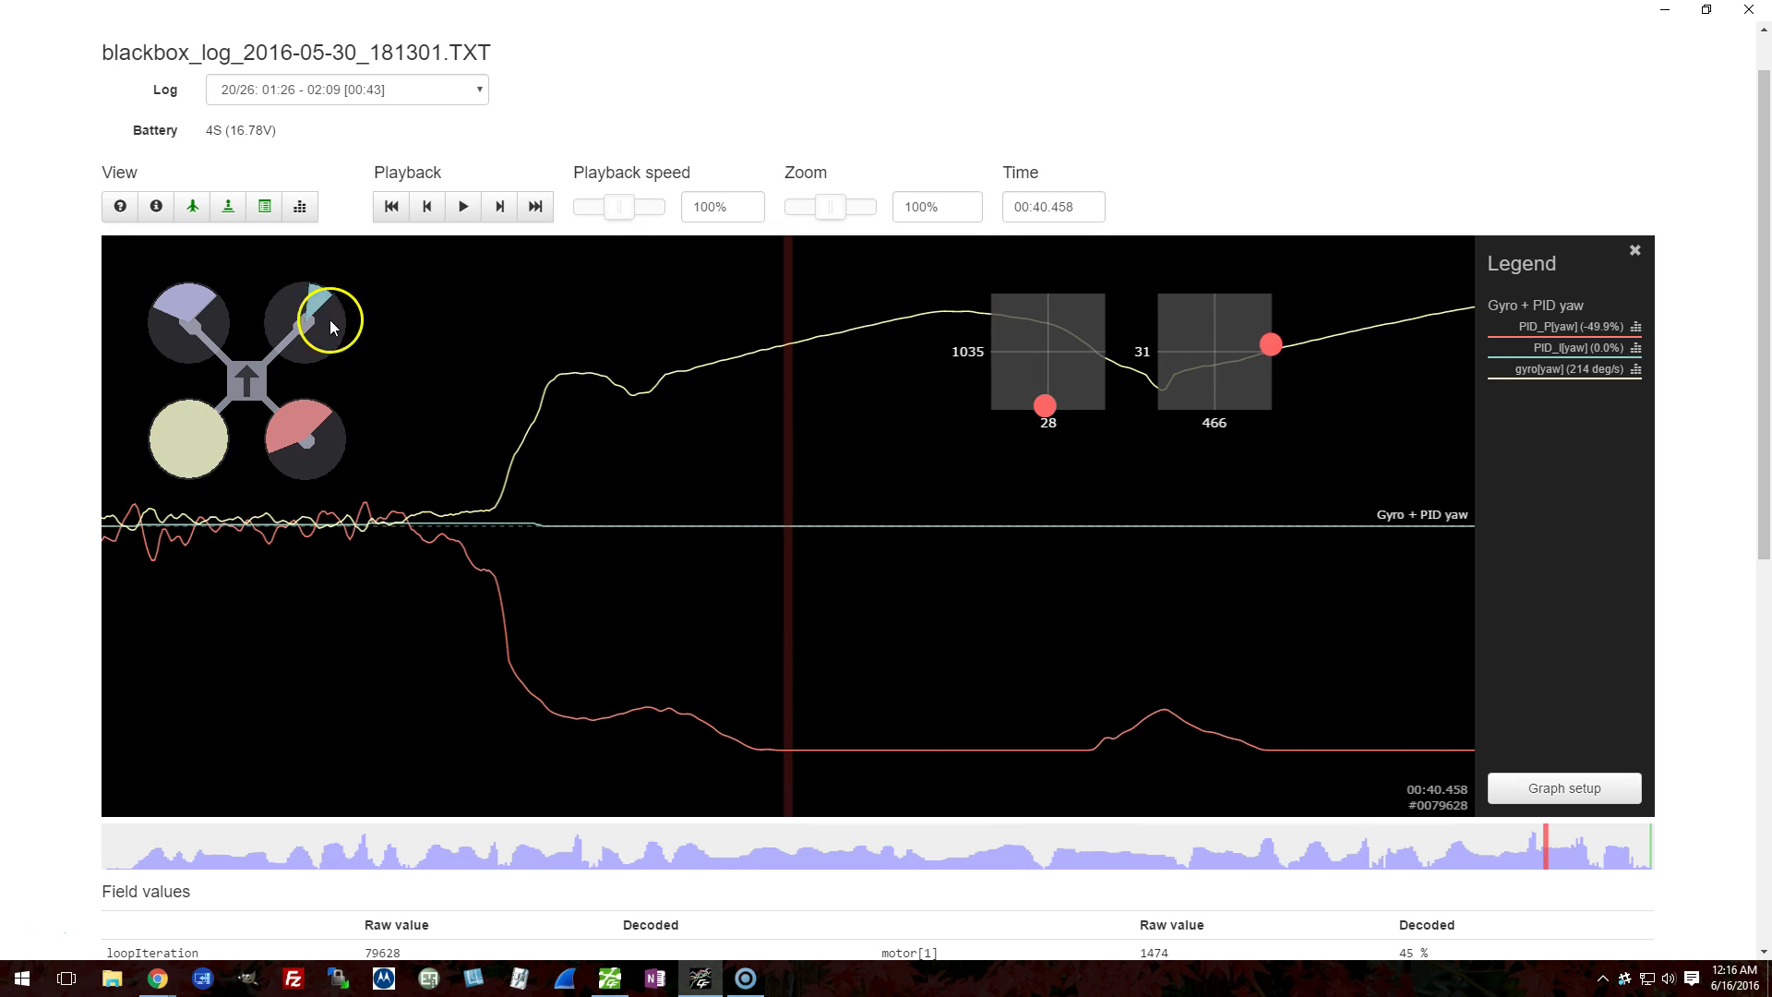
Step: Scrub between 00:40.31 and 00:40.60, settling back near 00:40.25
left_click_drag(855, 557, 1025, 558)
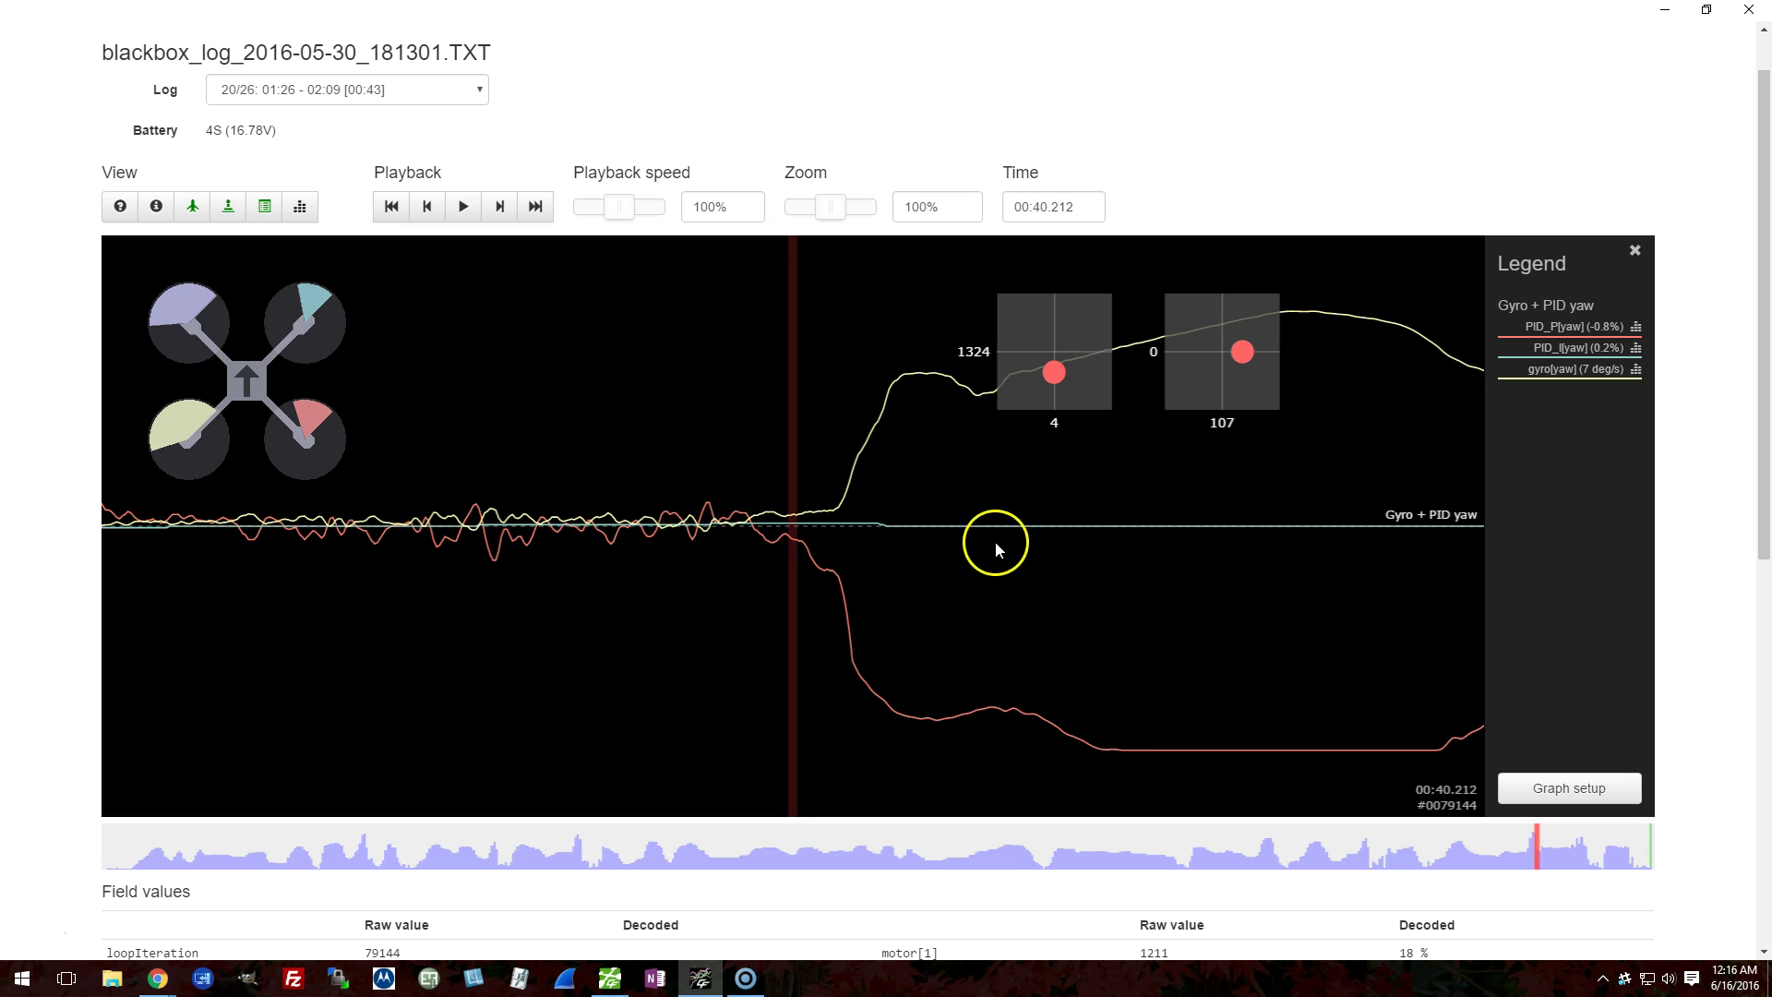
mouse_move(996, 543)
left_mouse_down()
mouse_move(1039, 536)
mouse_move(1025, 541)
left_mouse_up()
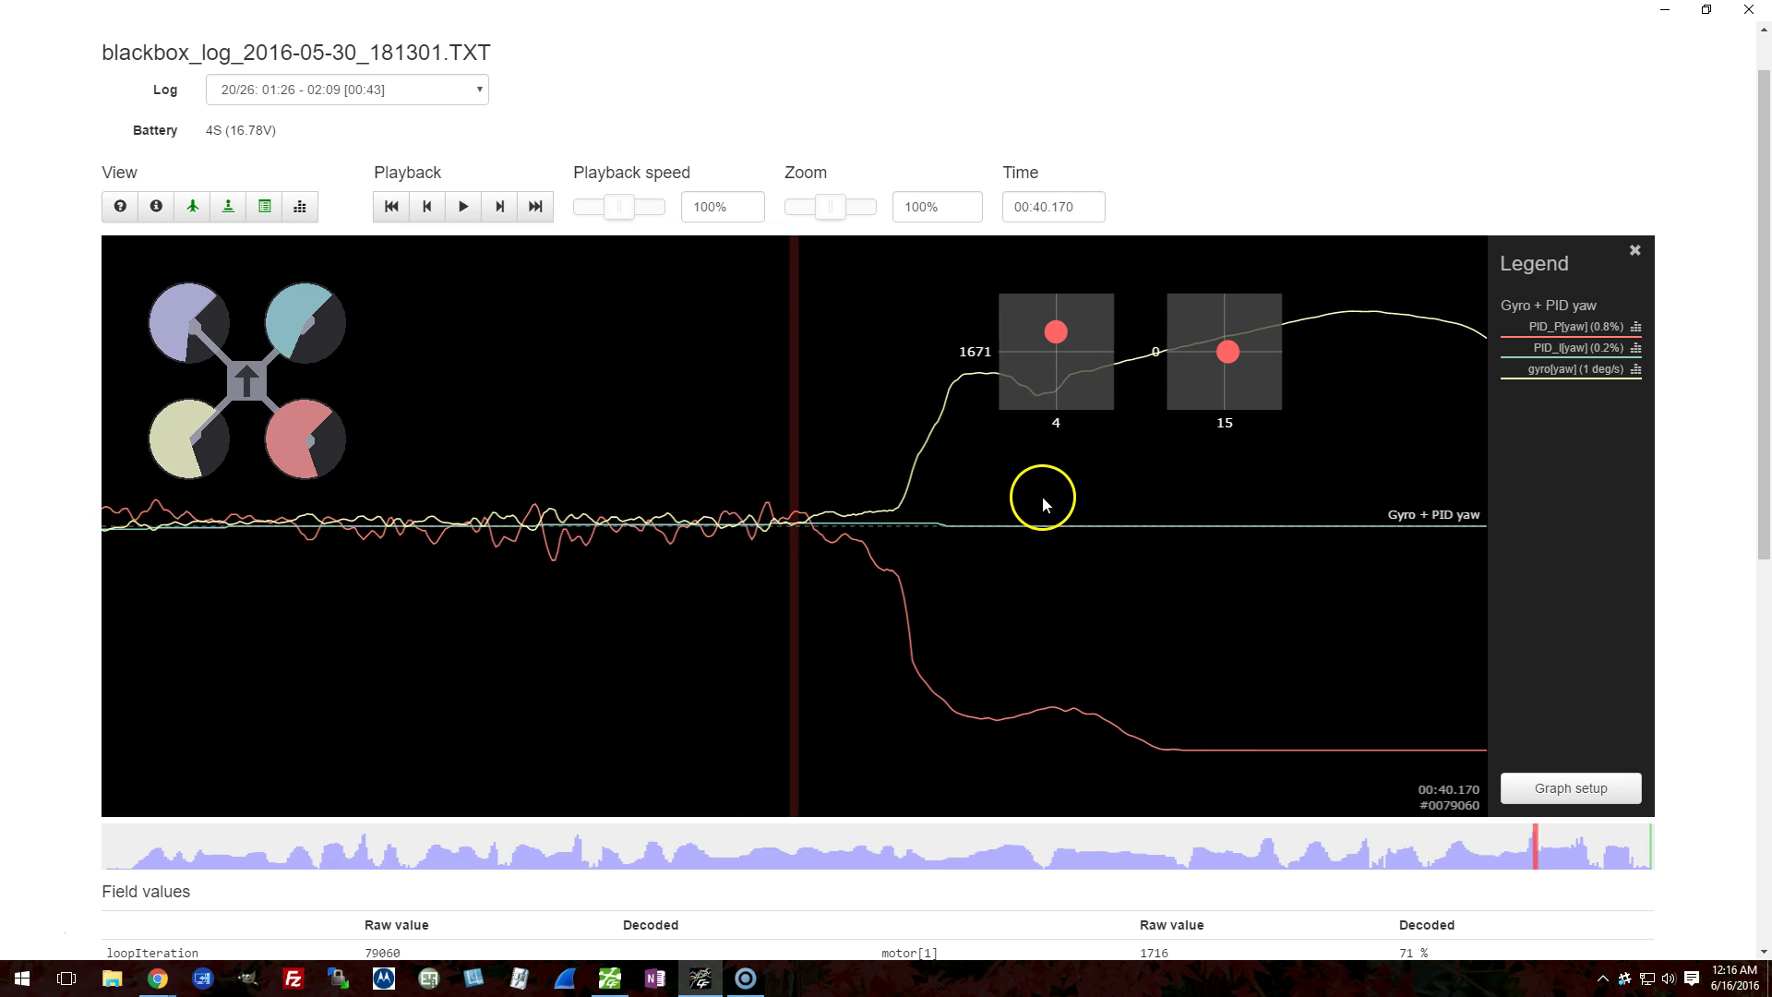
left_click_drag(902, 507, 891, 488)
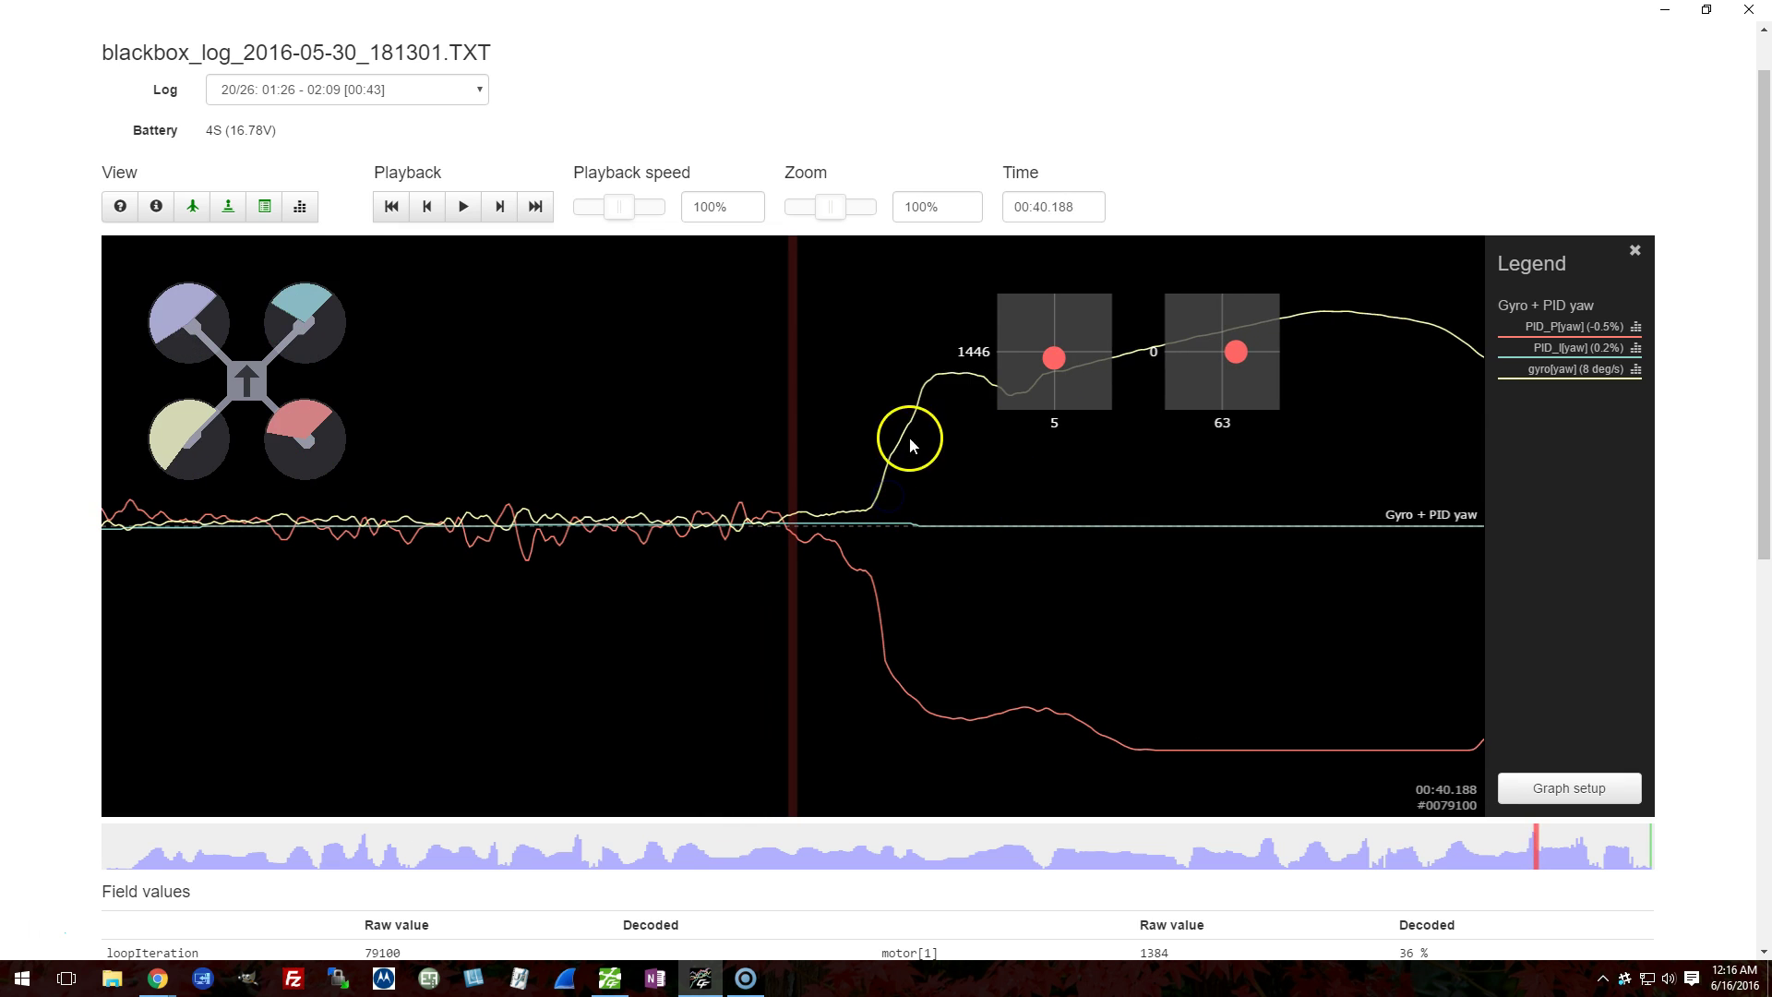
left_click_drag(1258, 344, 1161, 406)
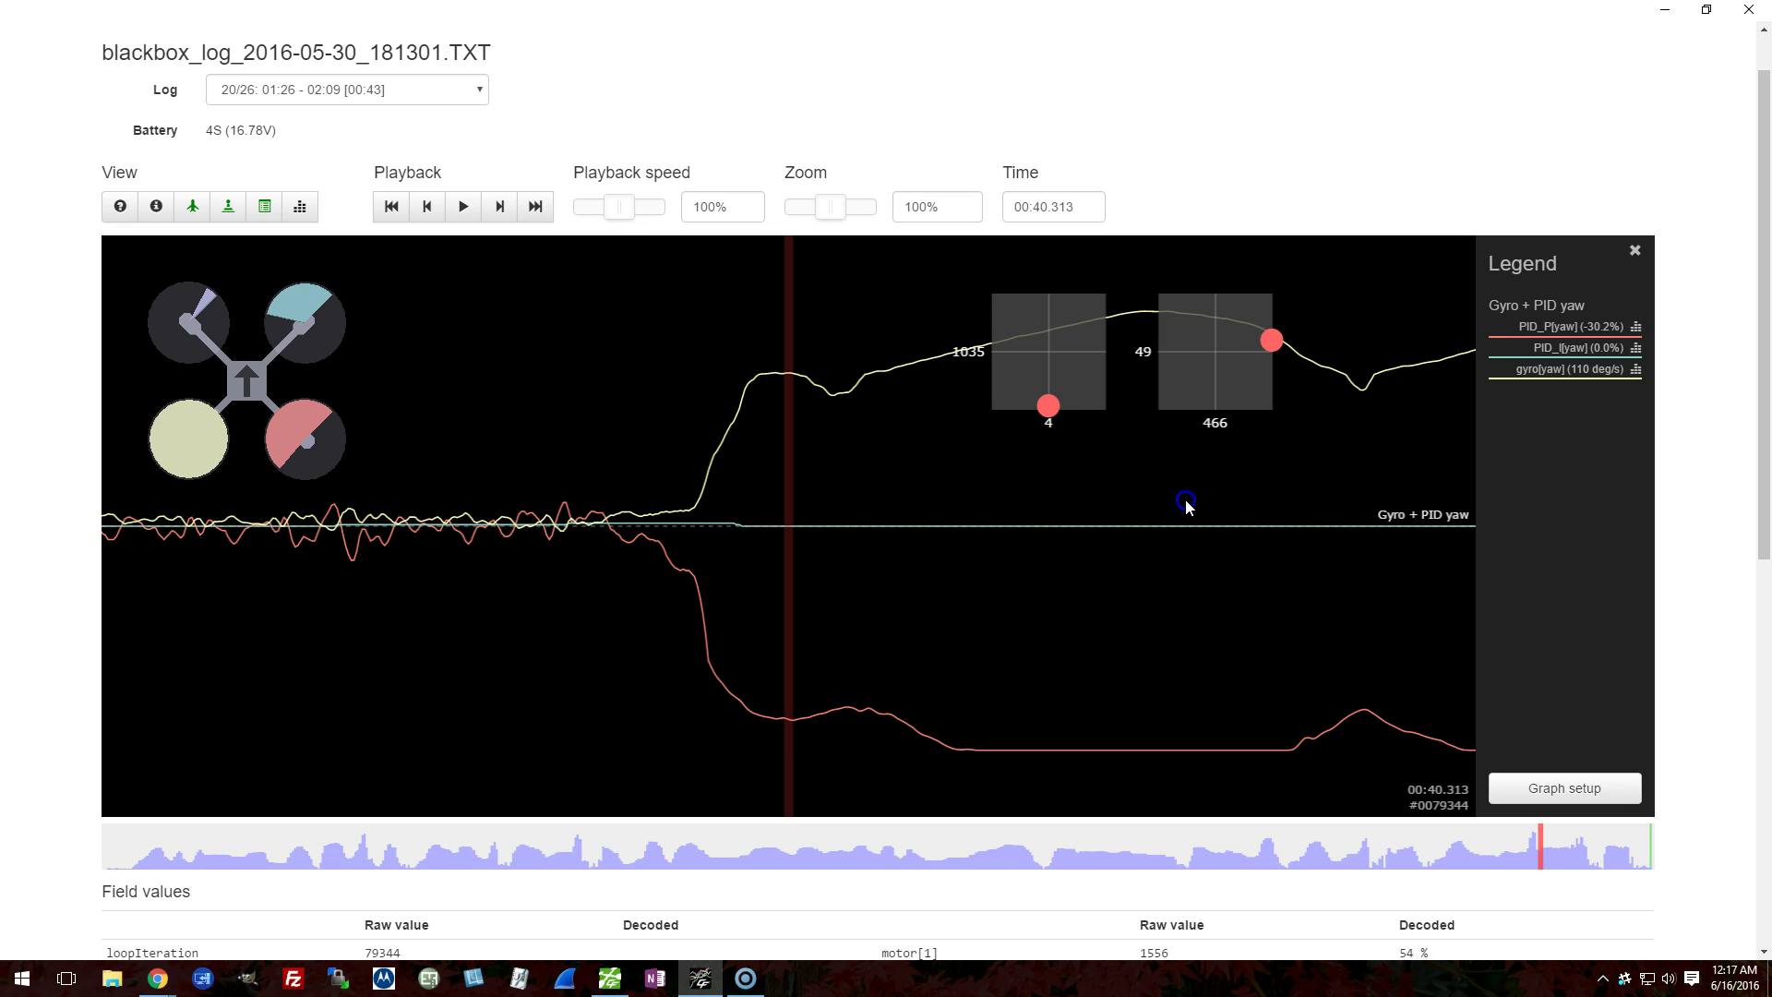
left_click_drag(1184, 502, 1005, 502)
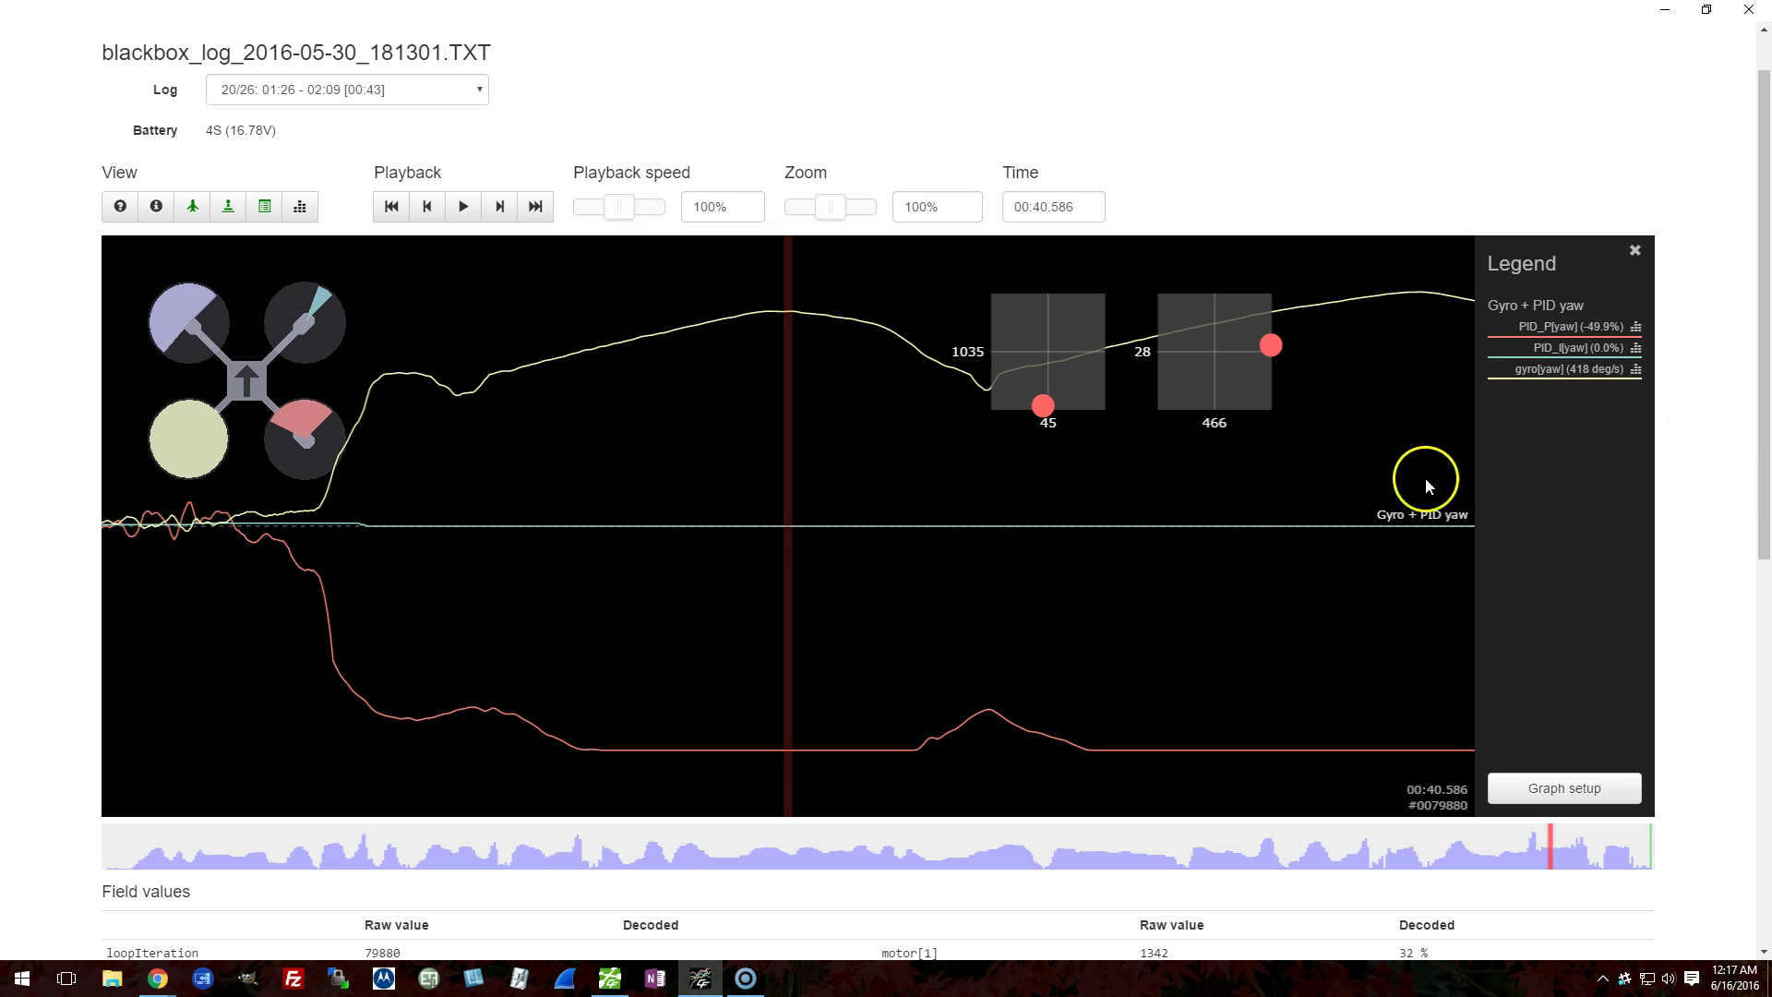
left_click_drag(1293, 490, 1526, 503)
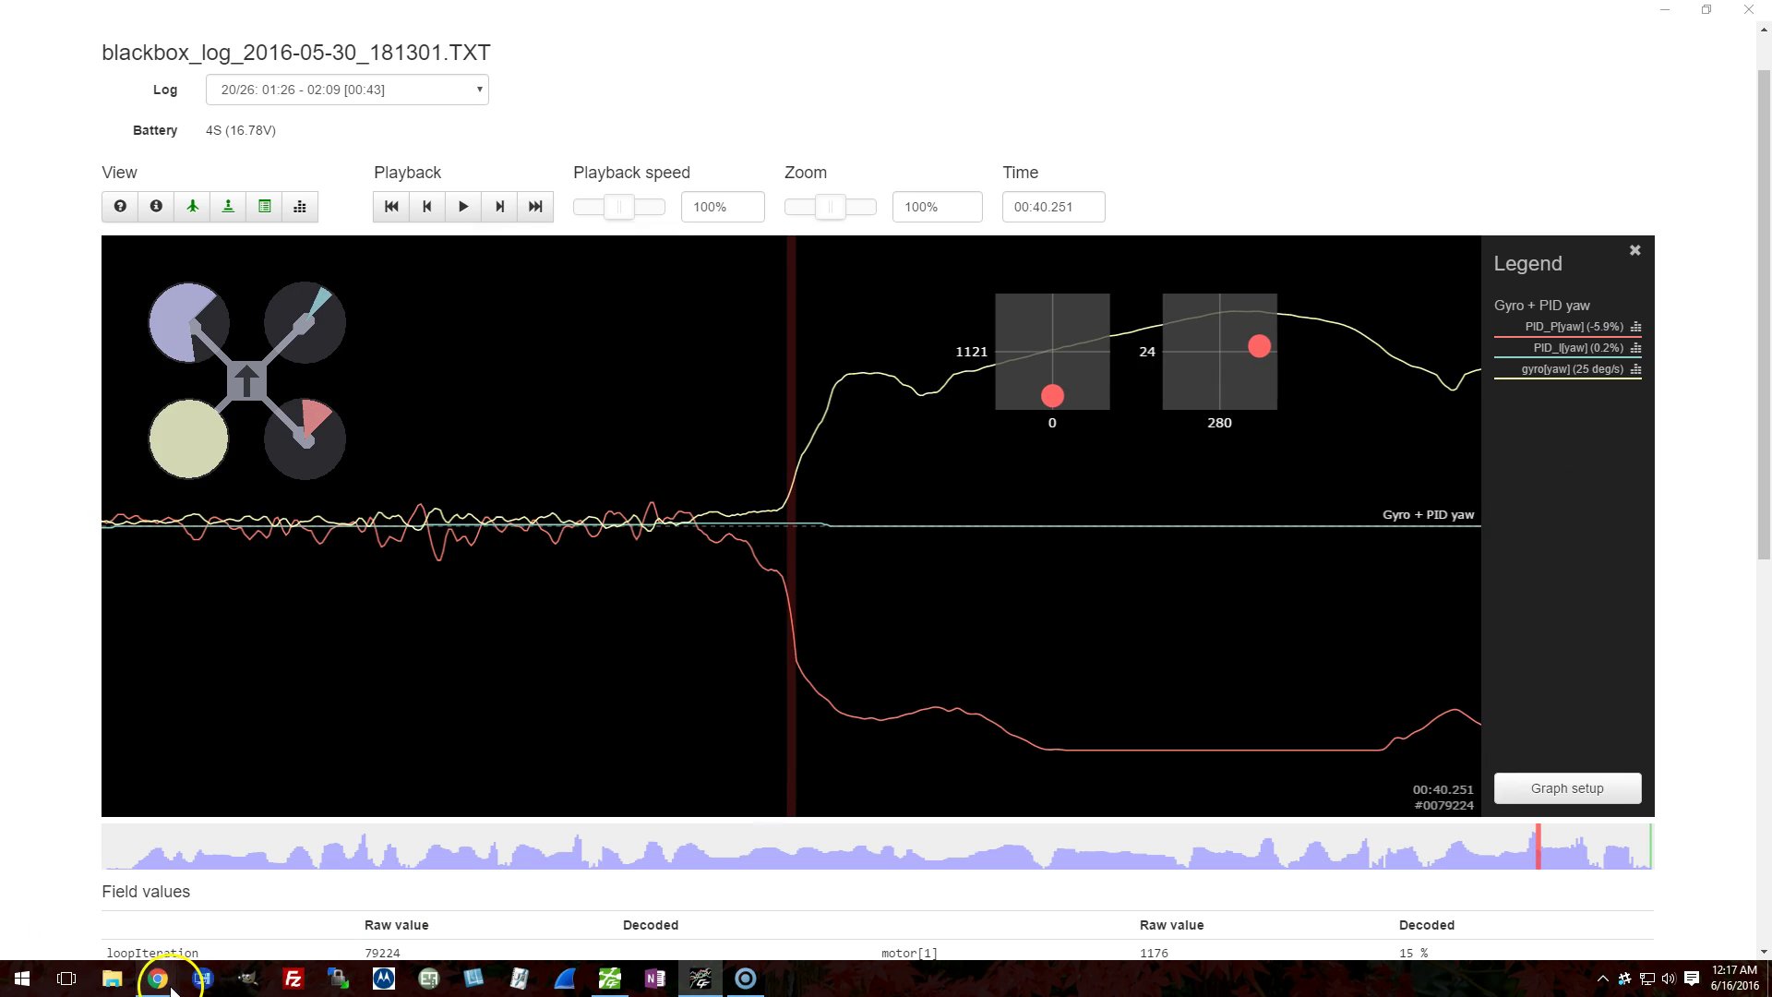
Step: Check the RC Groups crash post in Chrome, then return to Blackbox Explorer
mouse_move(158, 977)
left_click(249, 900)
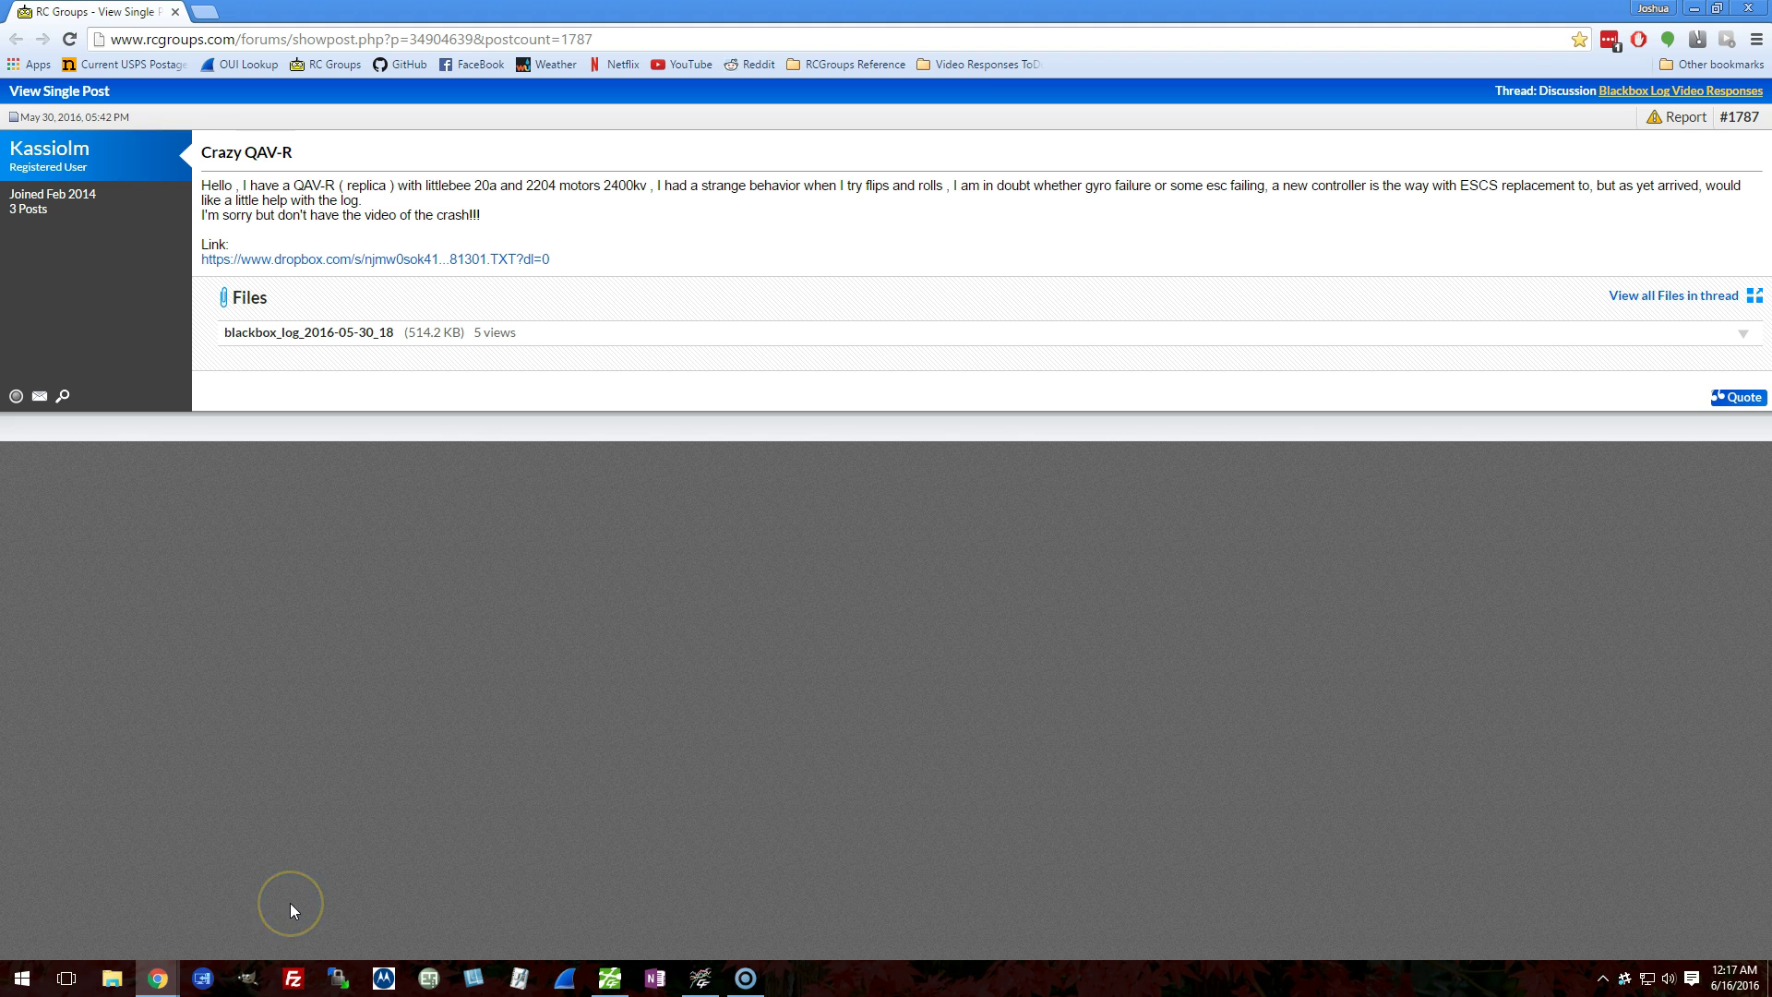
left_click(701, 977)
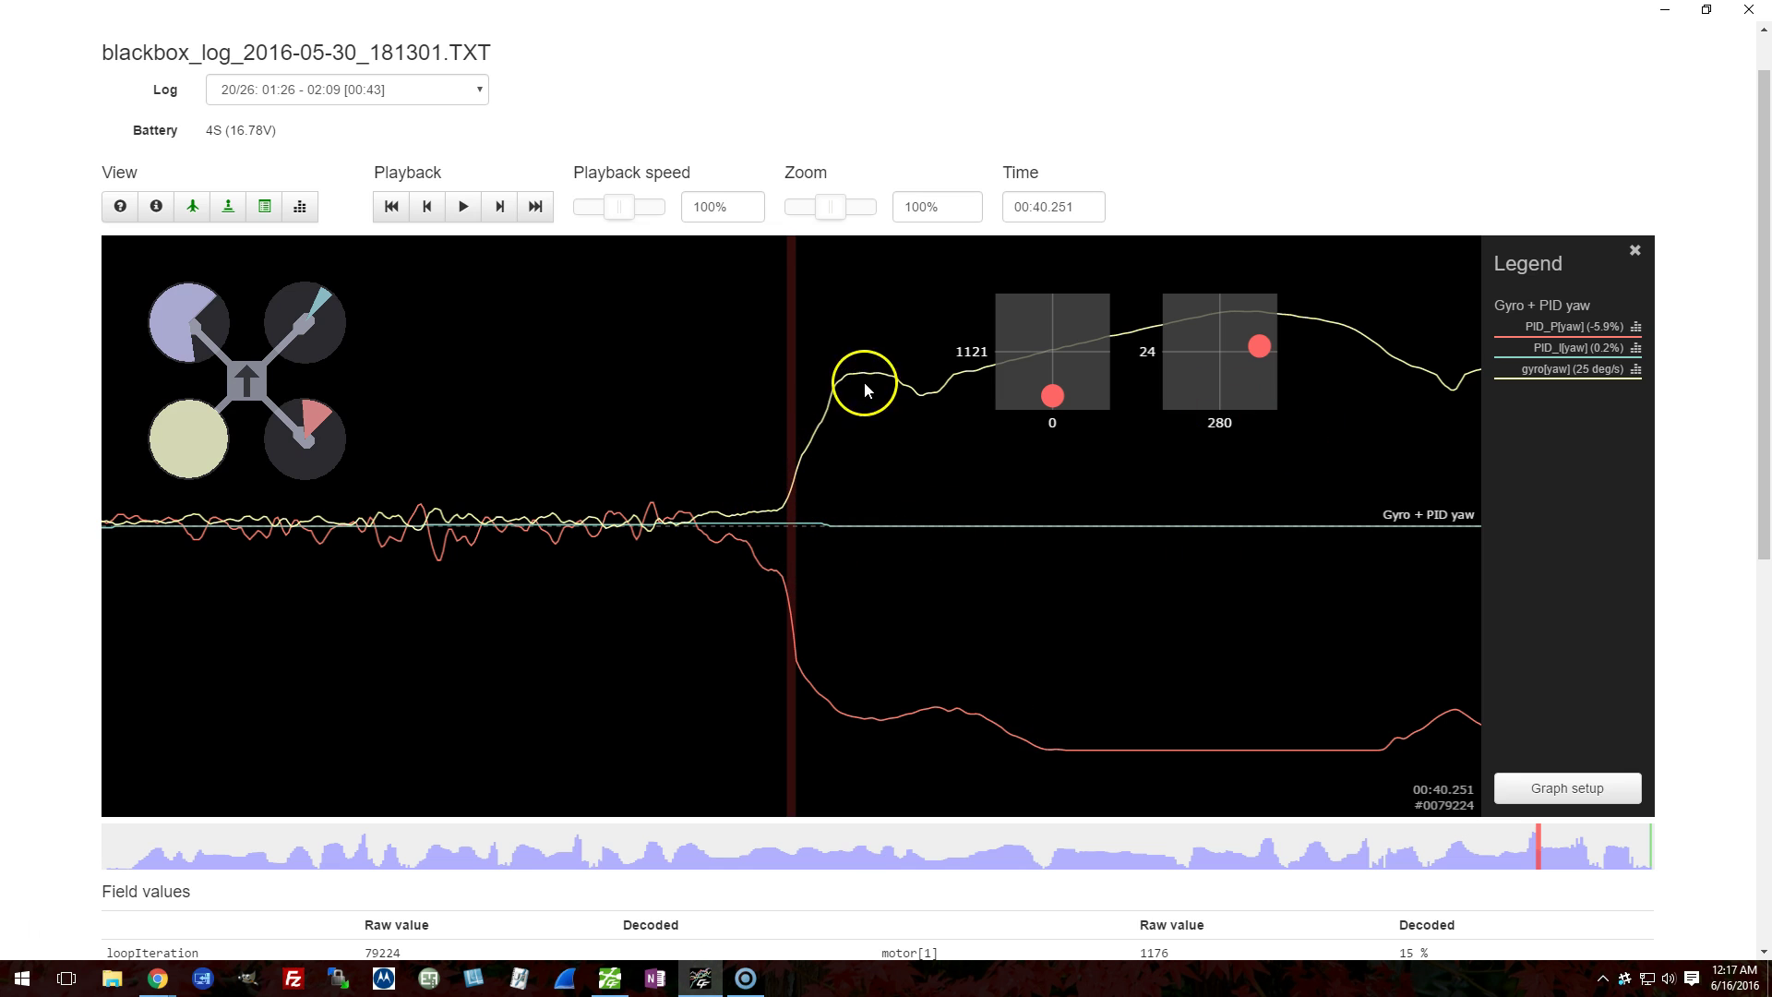
Step: Scrub and play the log, return to about 00:40.25, and open Configure graphs for the yaw graph
left_click_drag(834, 470, 841, 459)
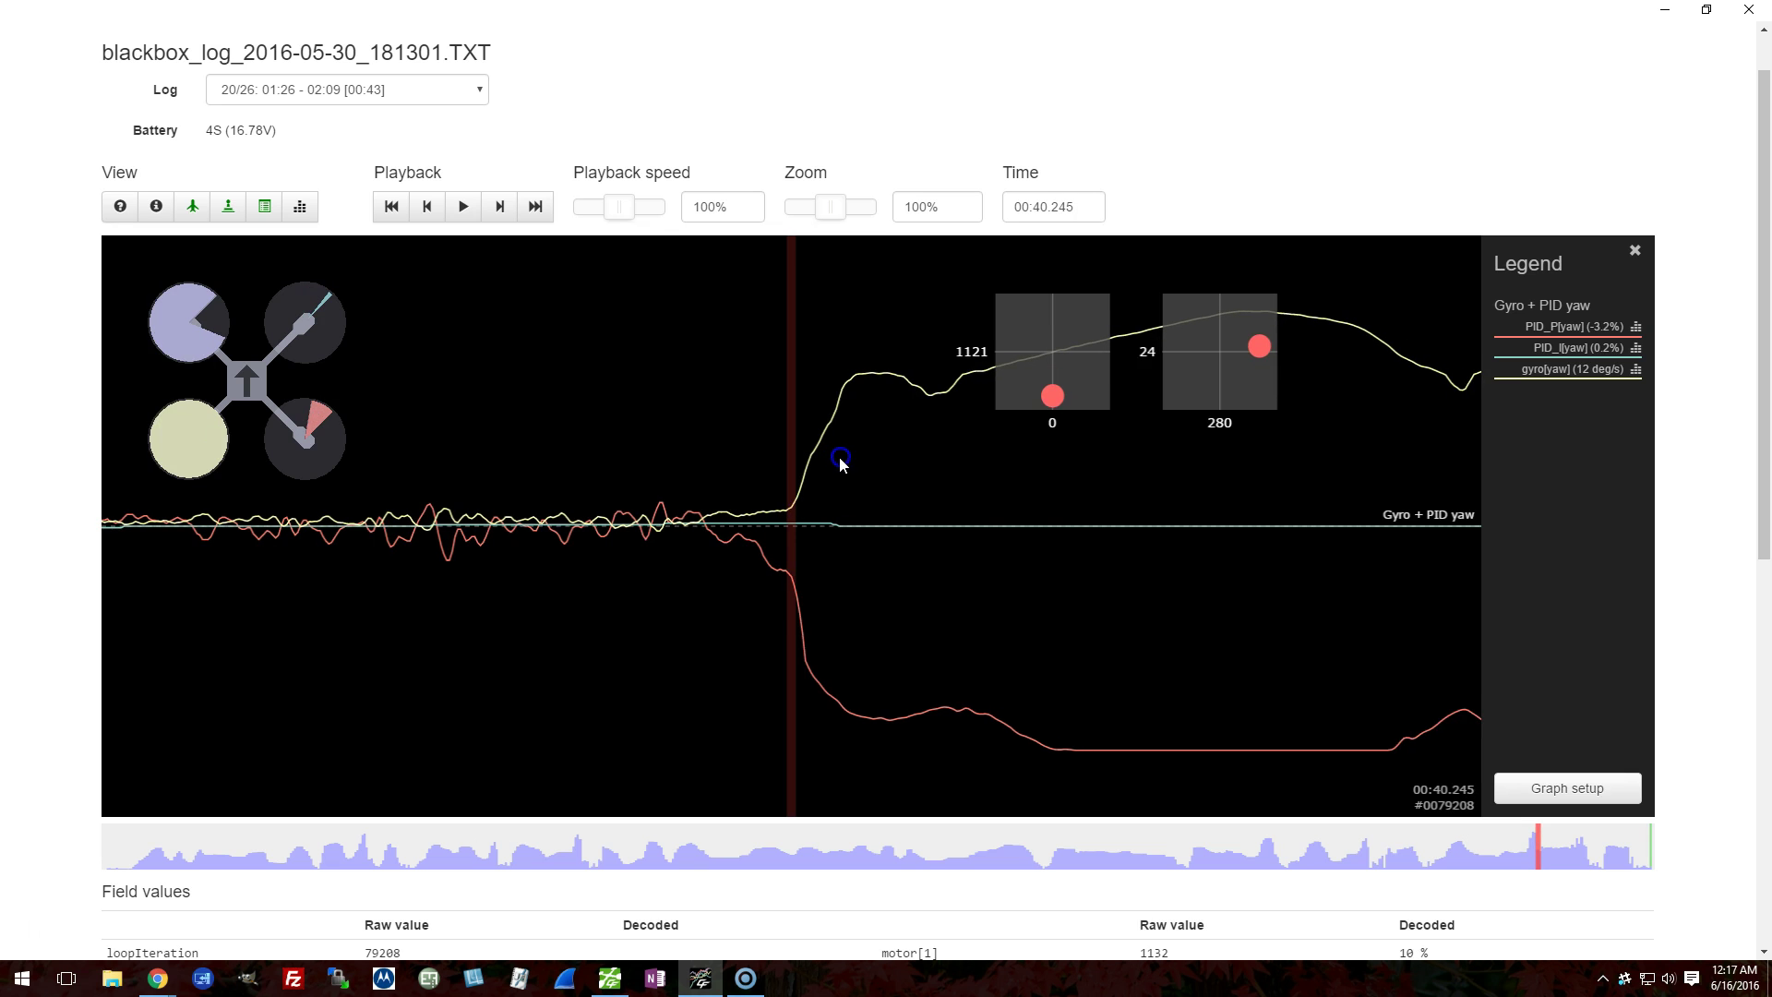
left_click_drag(1218, 477, 882, 471)
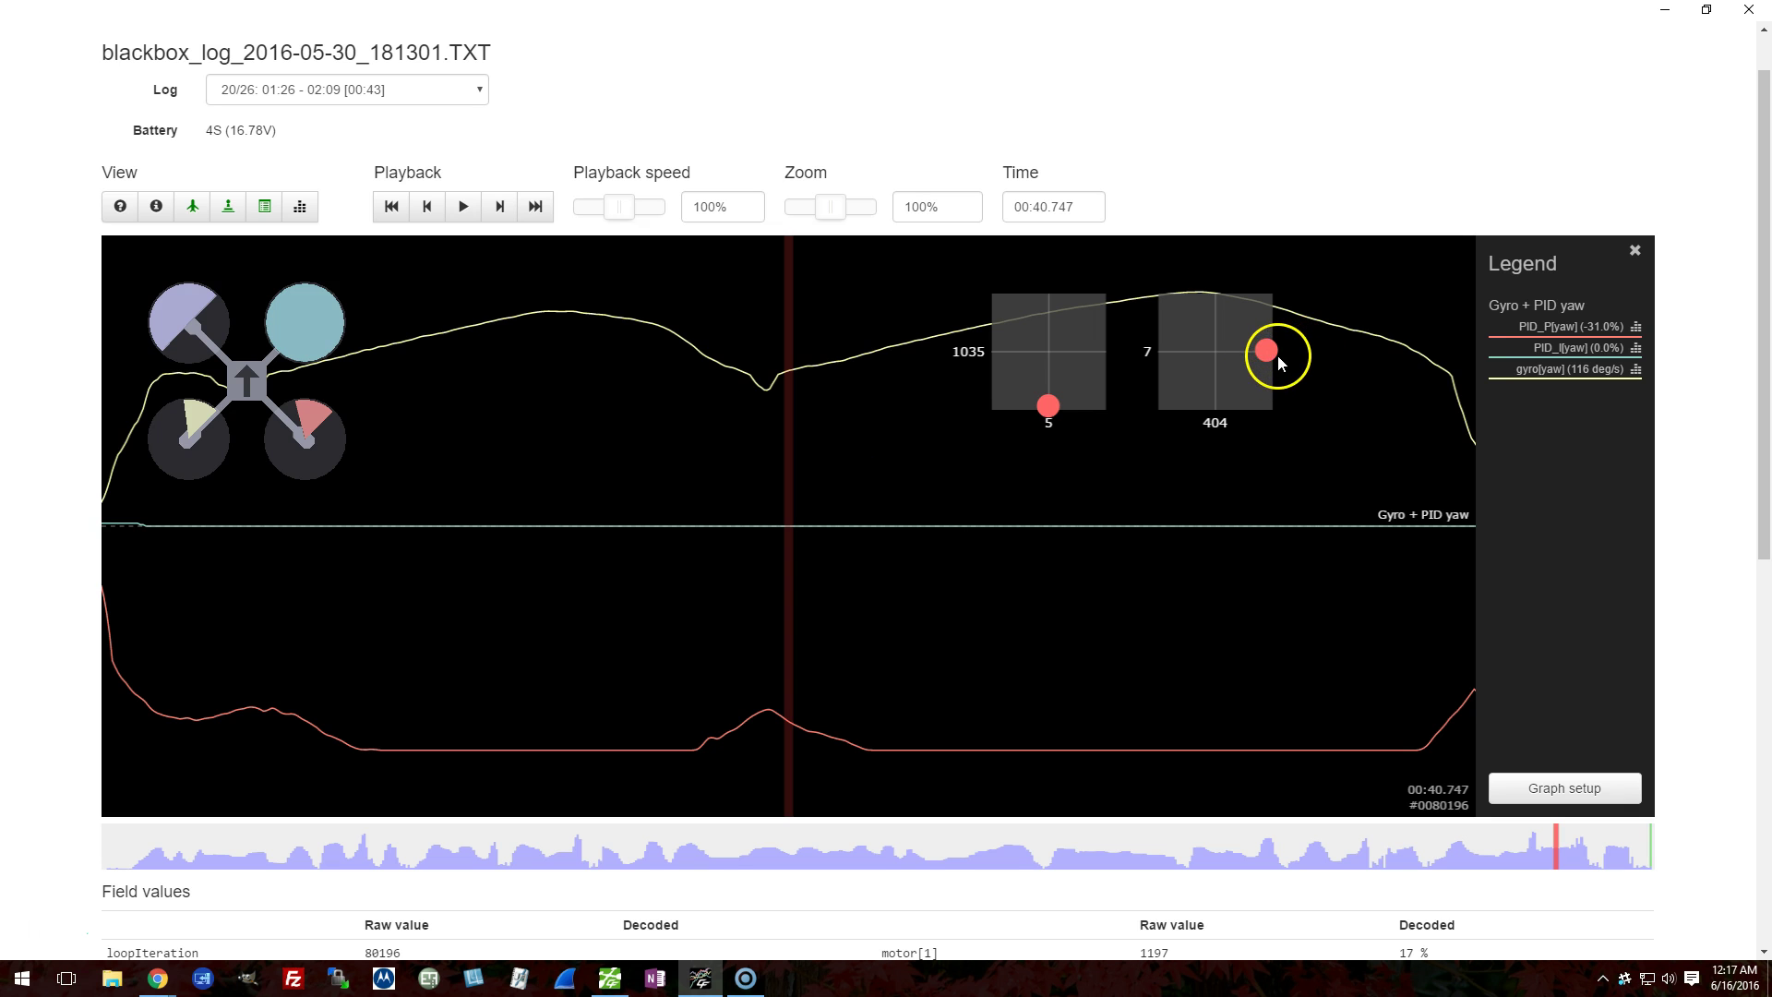
left_click_drag(1286, 462, 1701, 469)
left_click(455, 208)
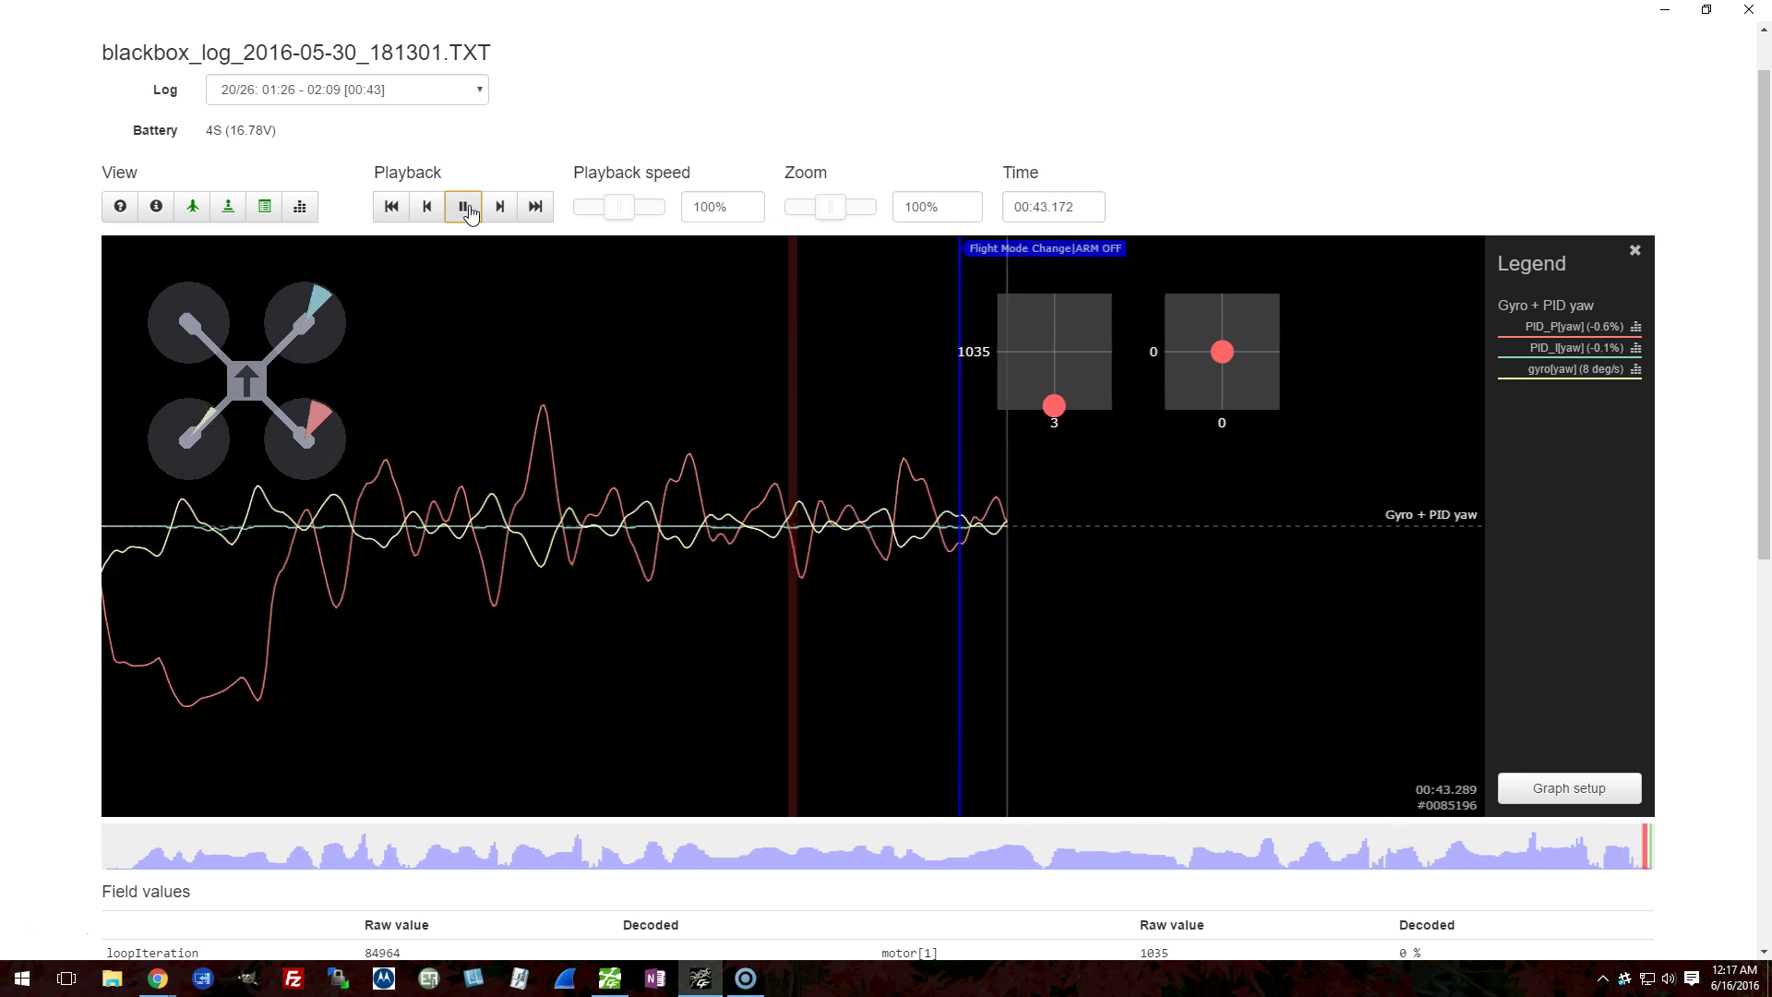
left_click_drag(979, 530, 1581, 508)
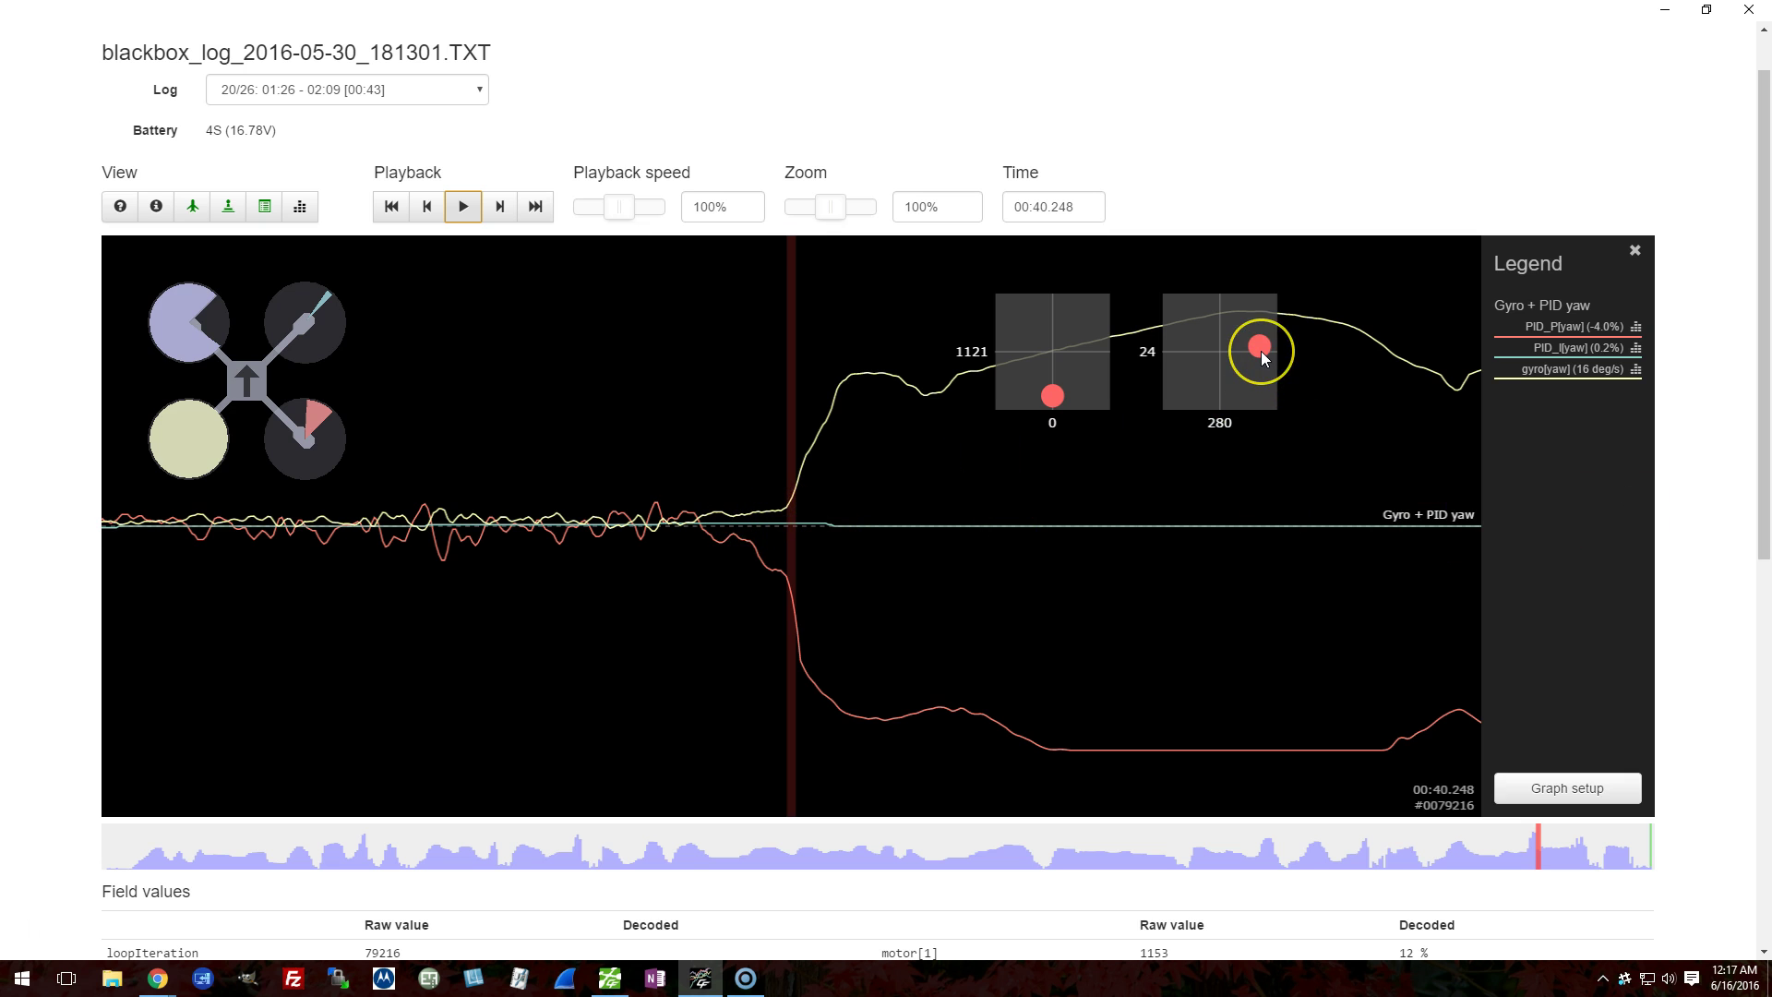
left_click_drag(1015, 543, 969, 557)
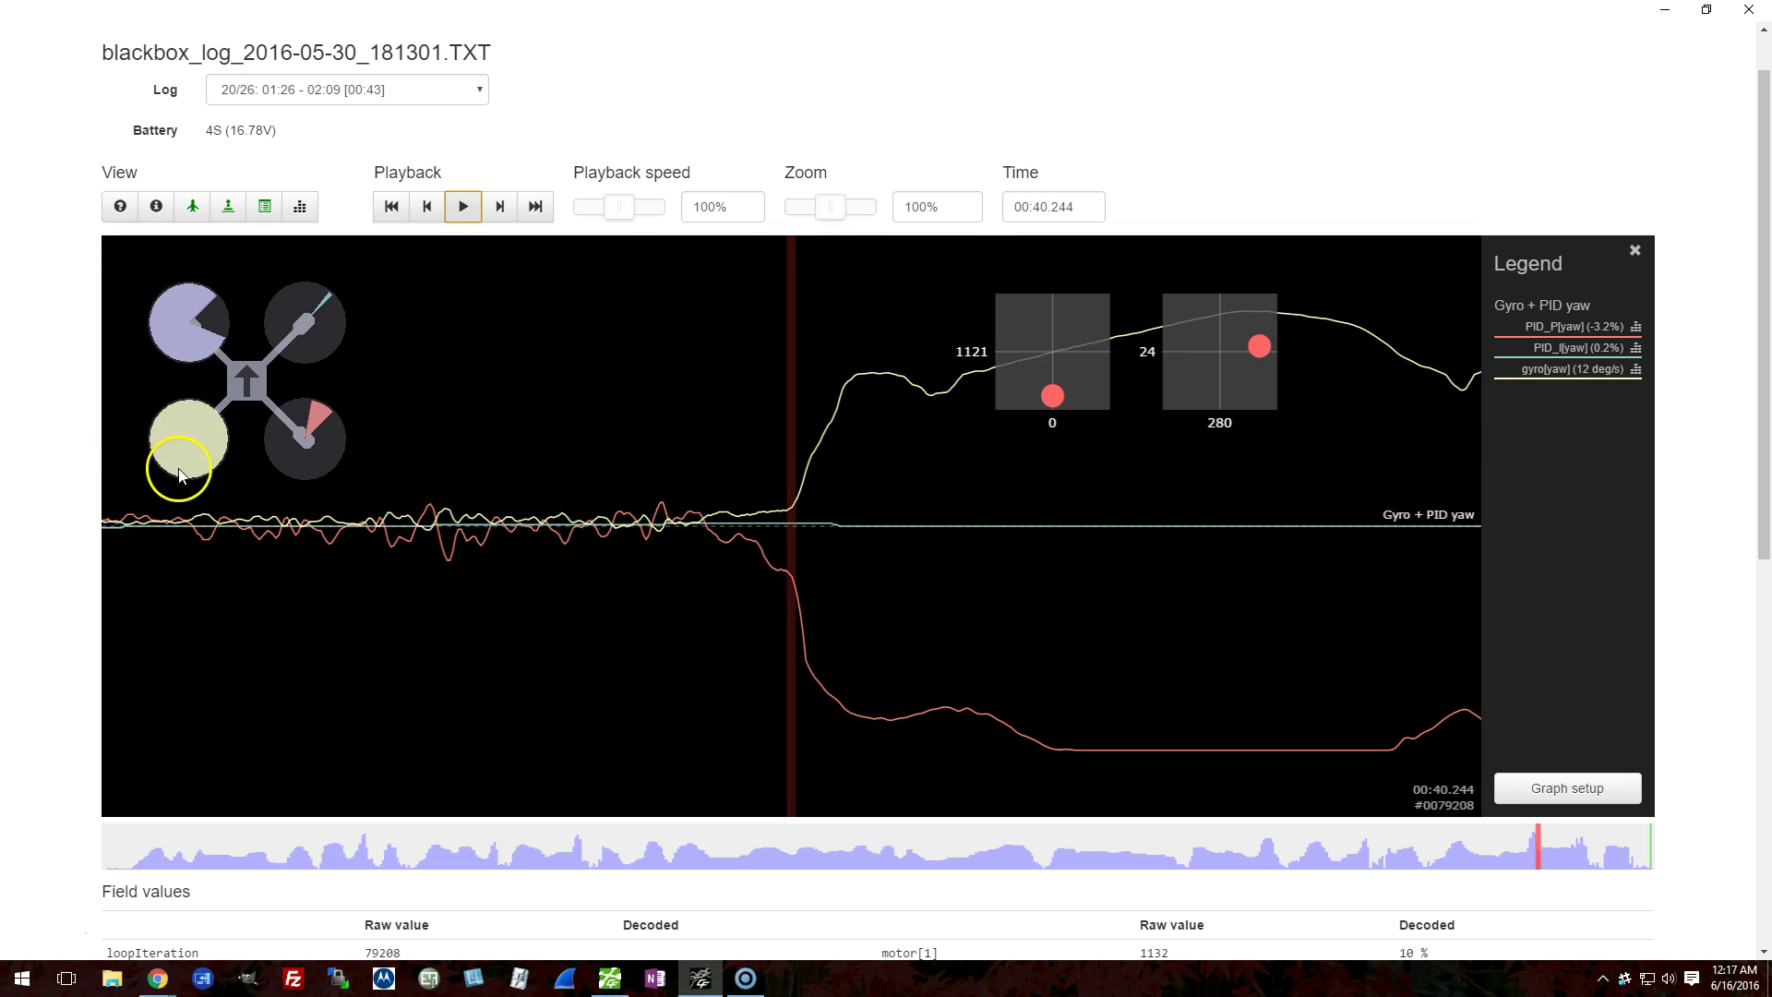
left_click_drag(701, 582, 704, 579)
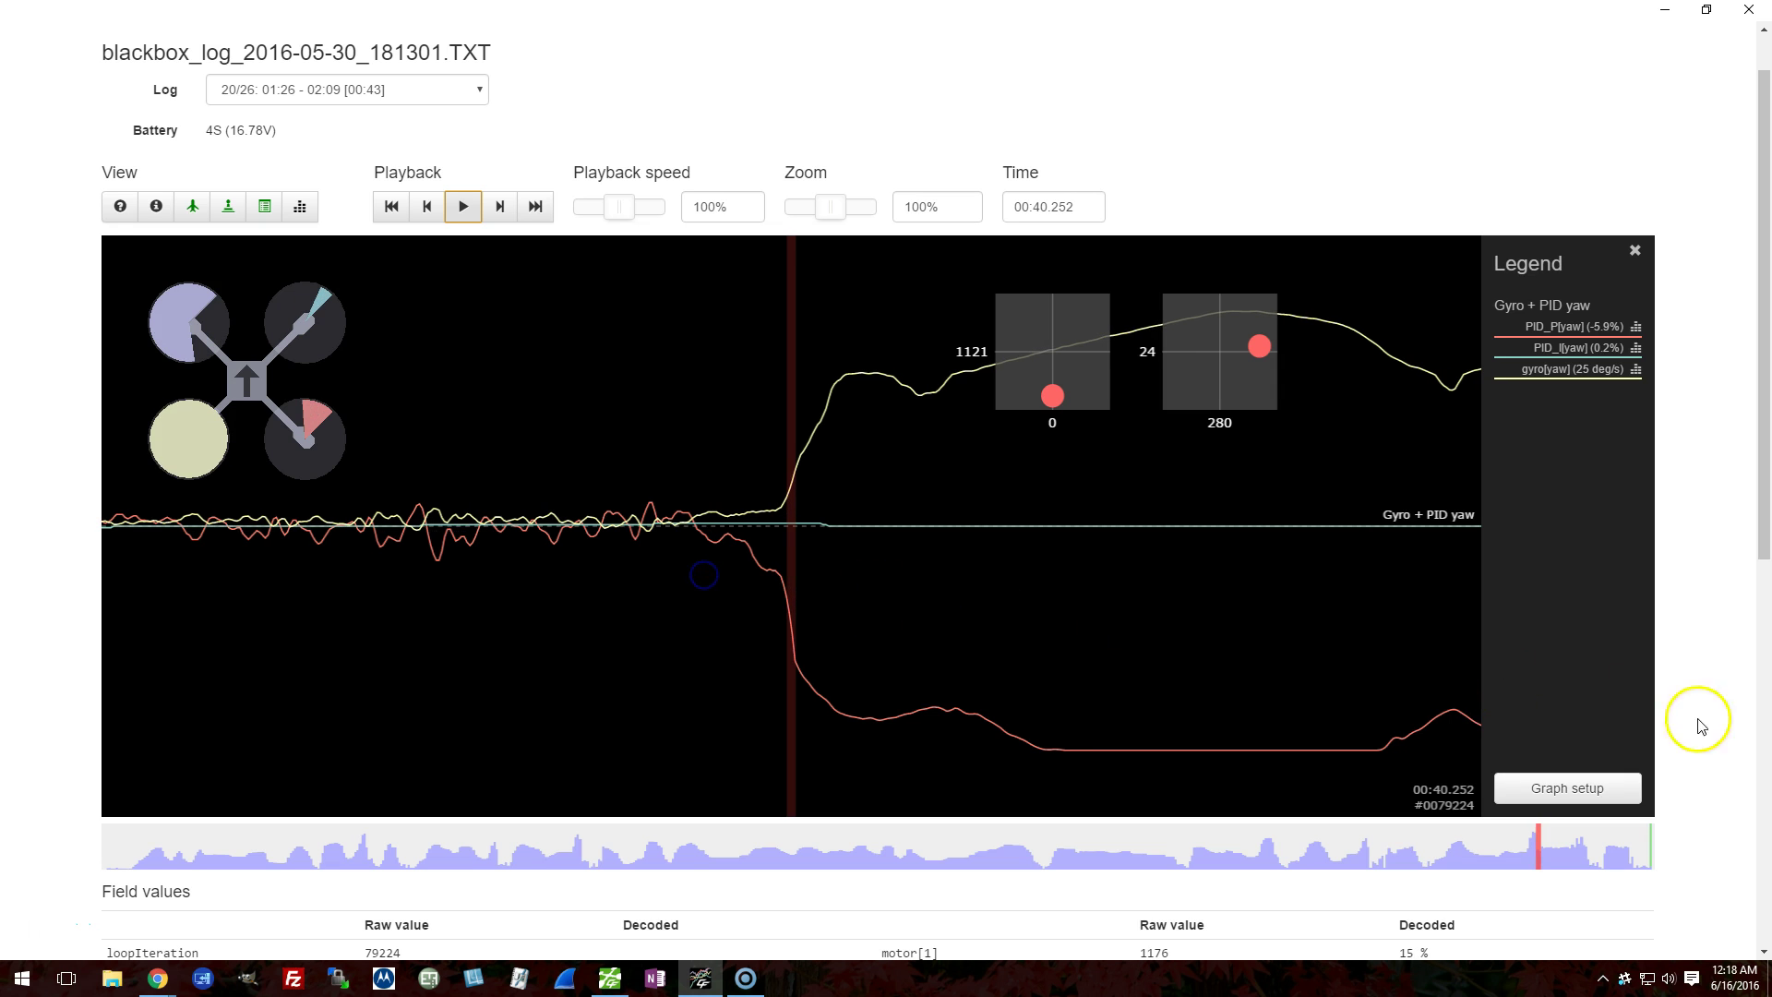
left_click(1560, 786)
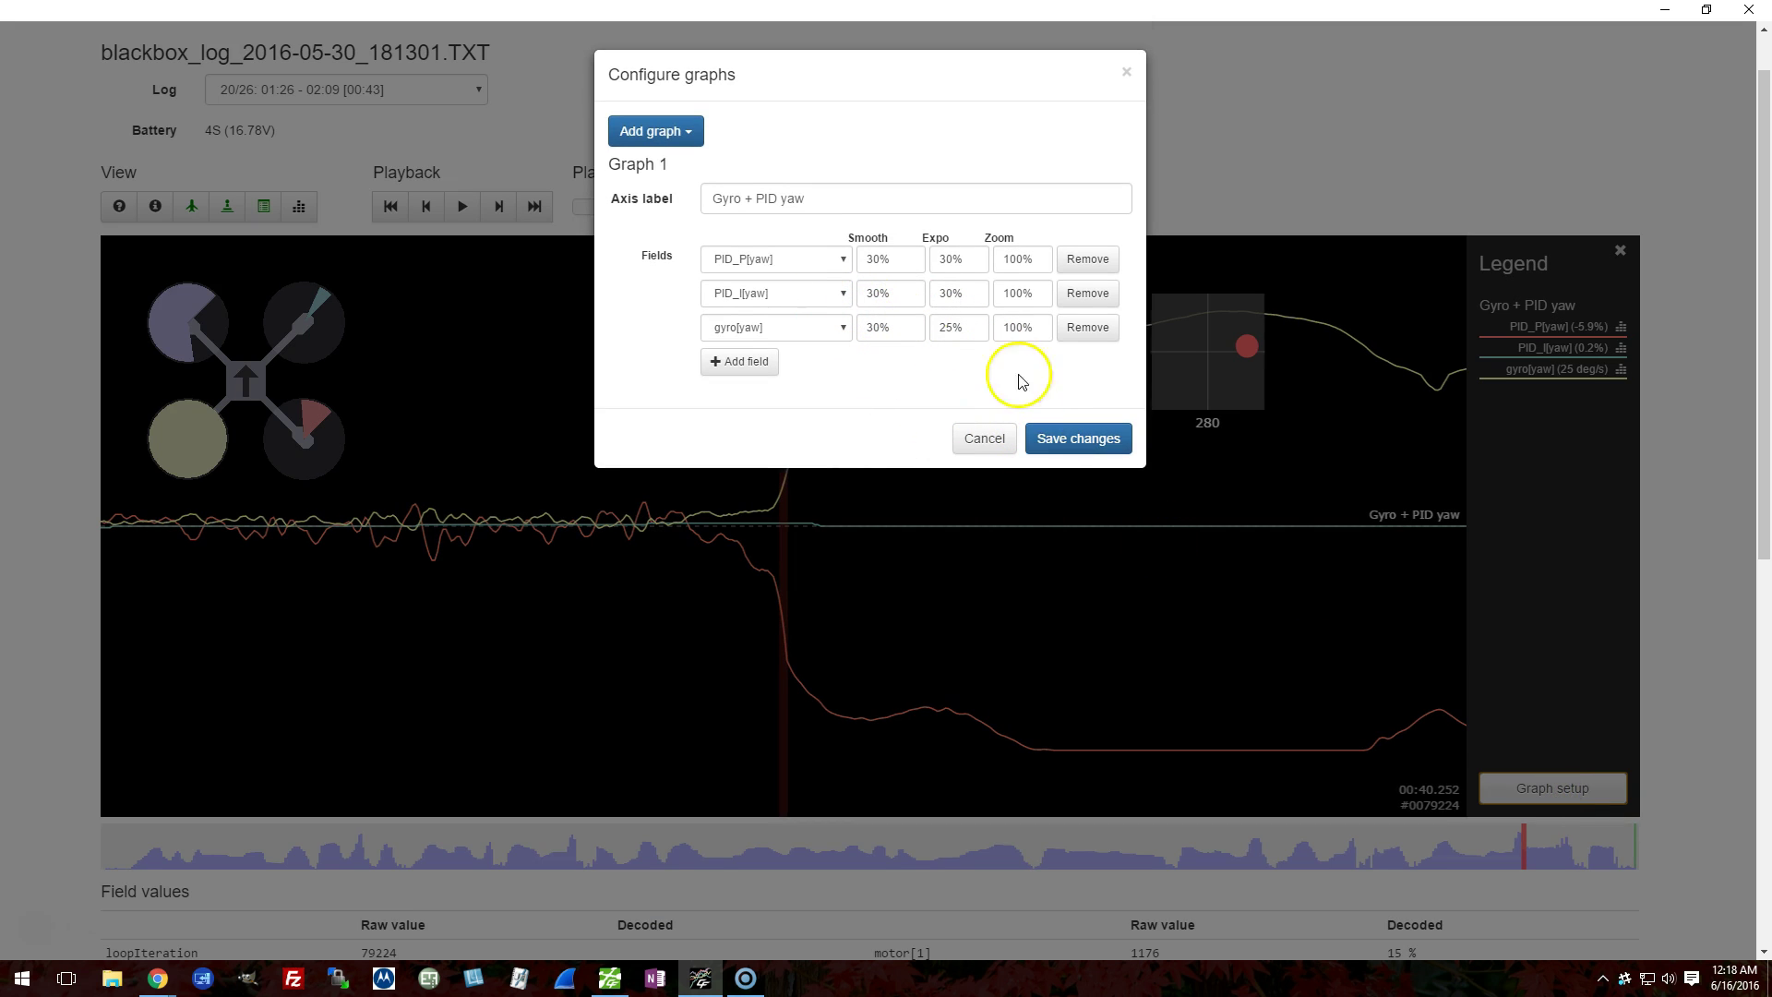
Step: Replace the yaw graph's fields with a Gyro + PID roll graph and save
left_click(1066, 259)
left_click(1066, 259)
left_click(1066, 259)
left_click(690, 132)
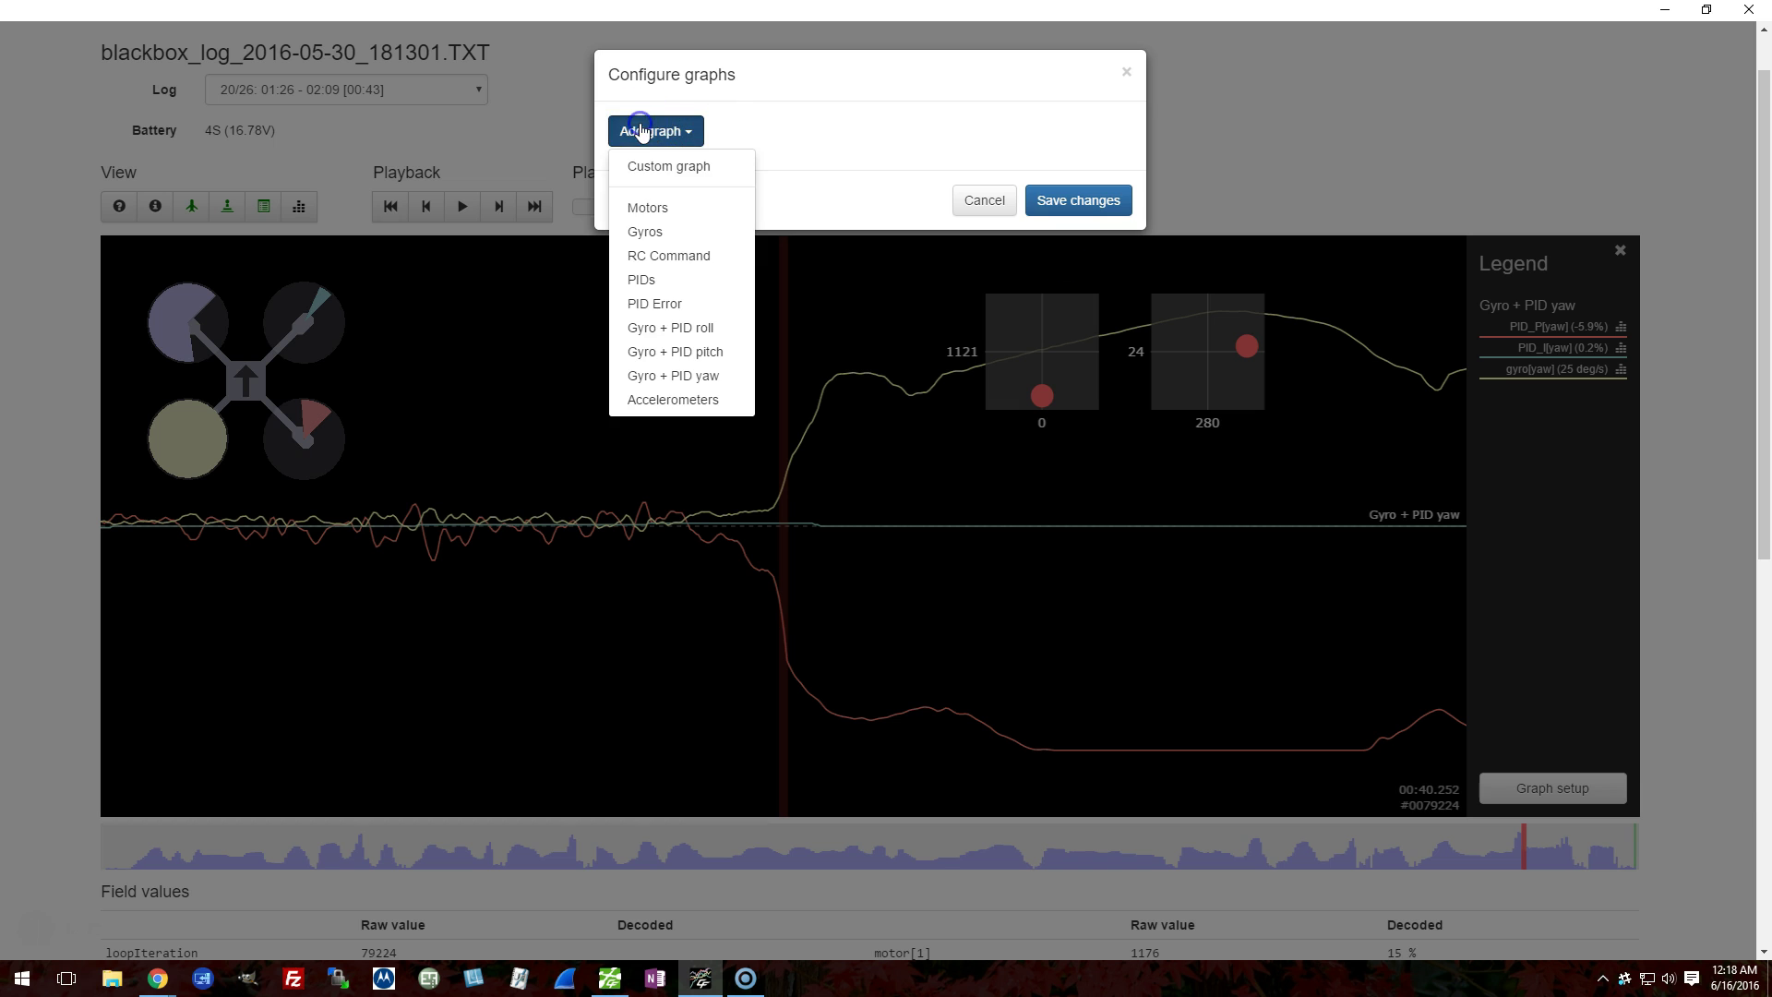
left_click(643, 338)
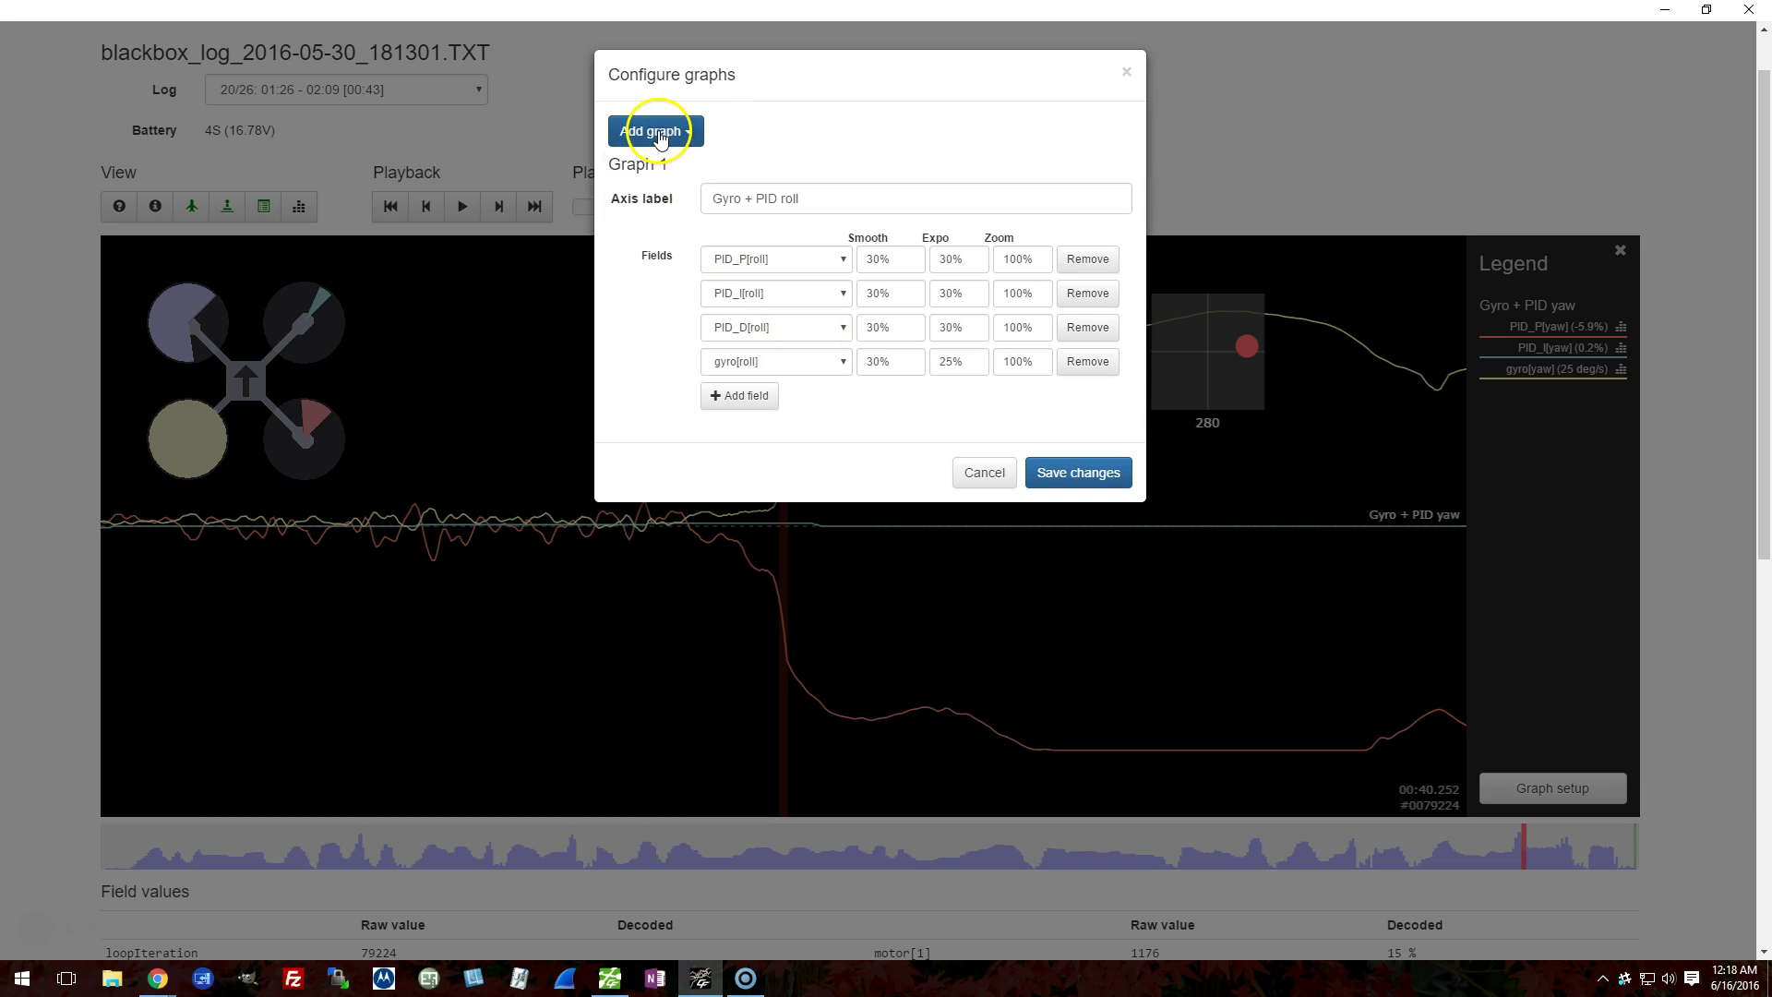
left_click(1070, 474)
Step: Shift the log slightly earlier and add a Motors preset graph, then save changes
left_click_drag(1022, 522, 1076, 507)
left_click(1601, 797)
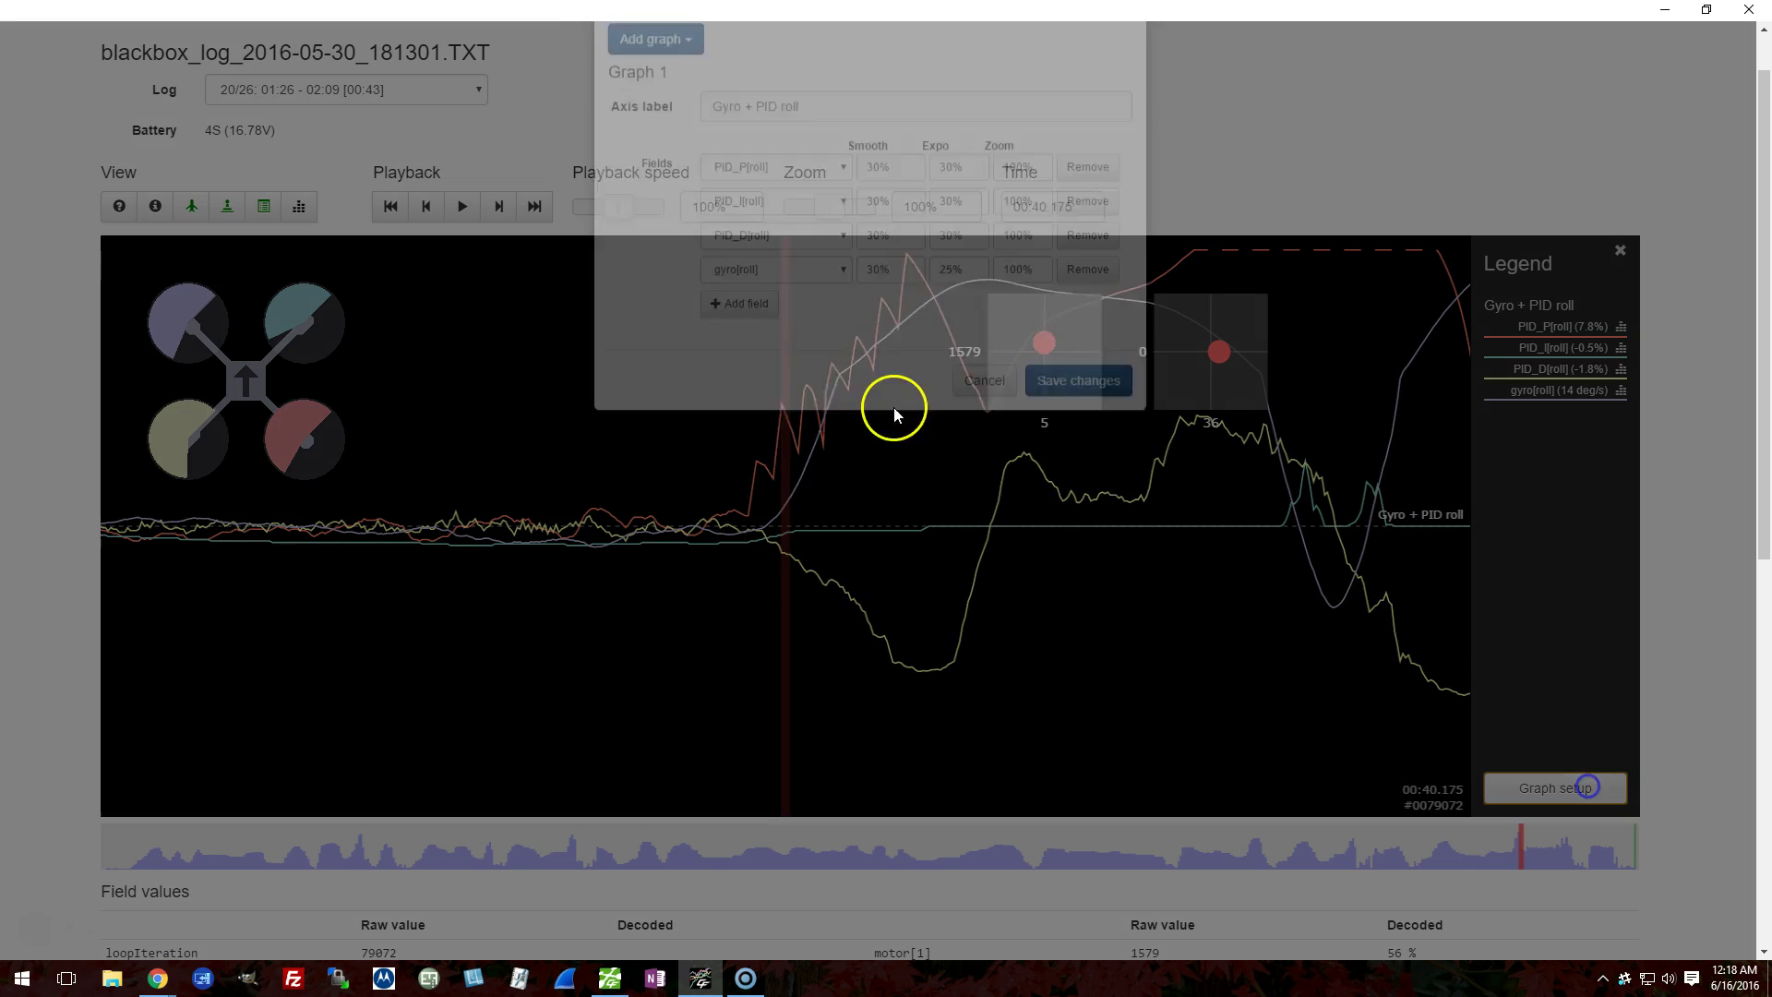
left_click(688, 134)
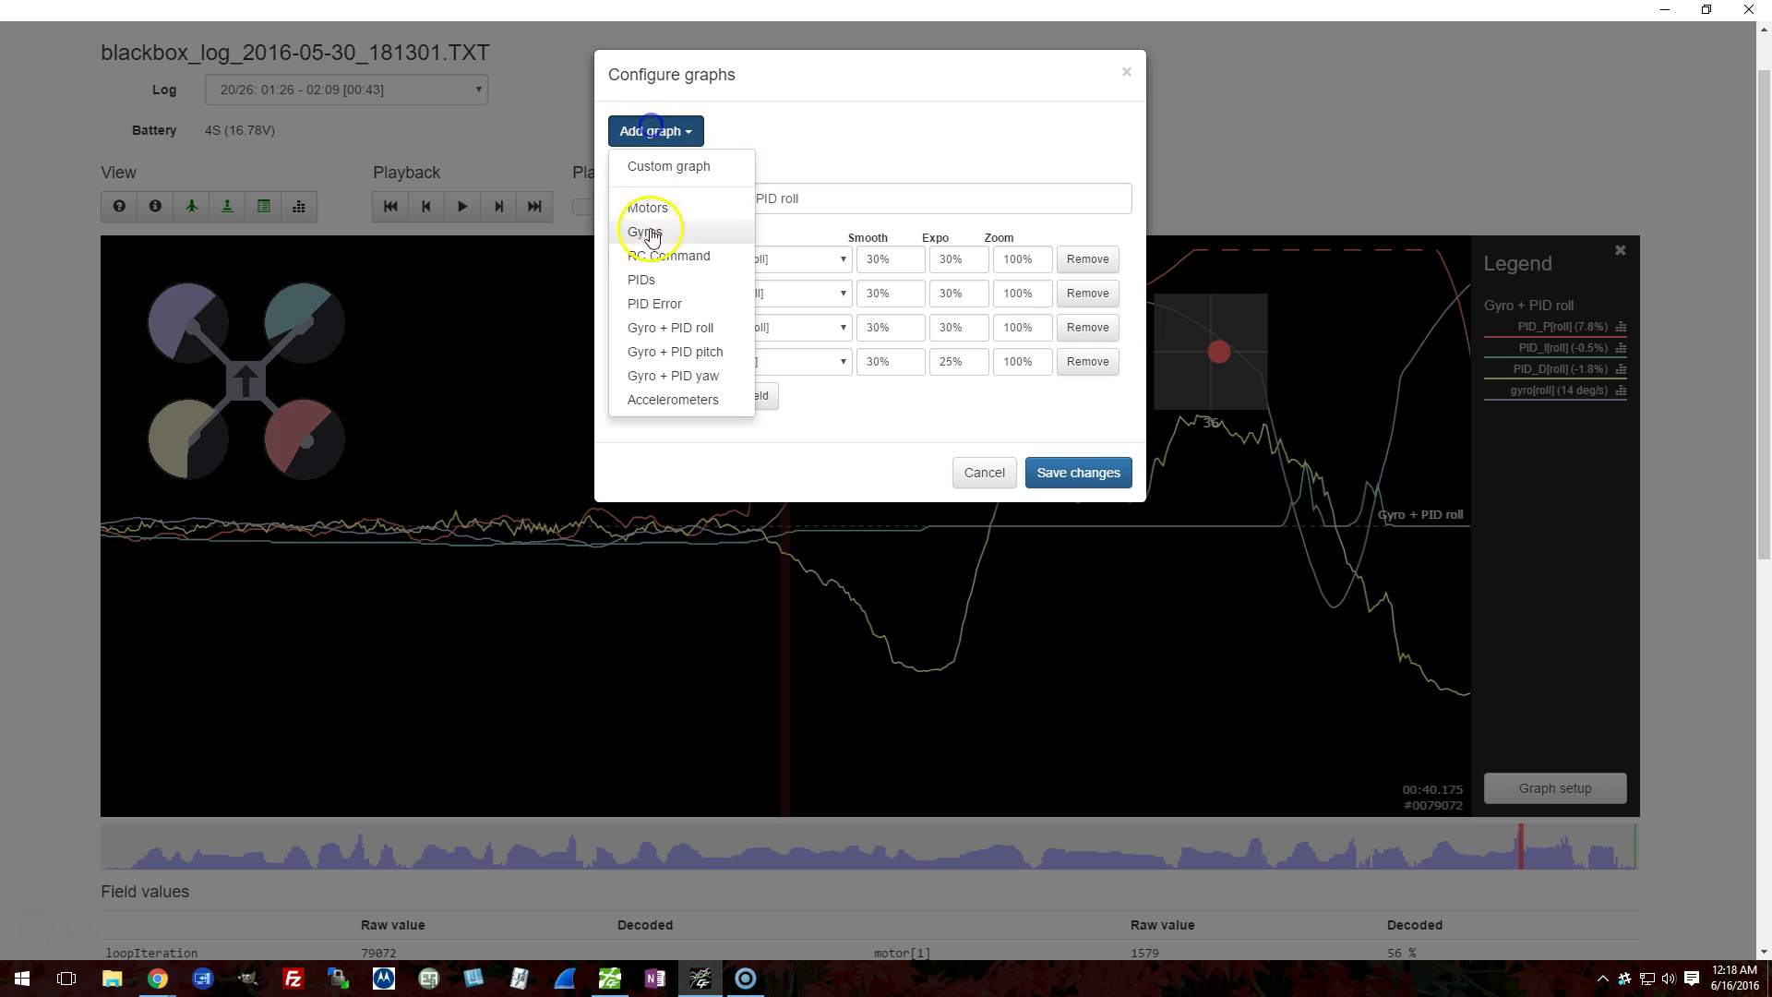
left_click(645, 206)
left_click(1081, 676)
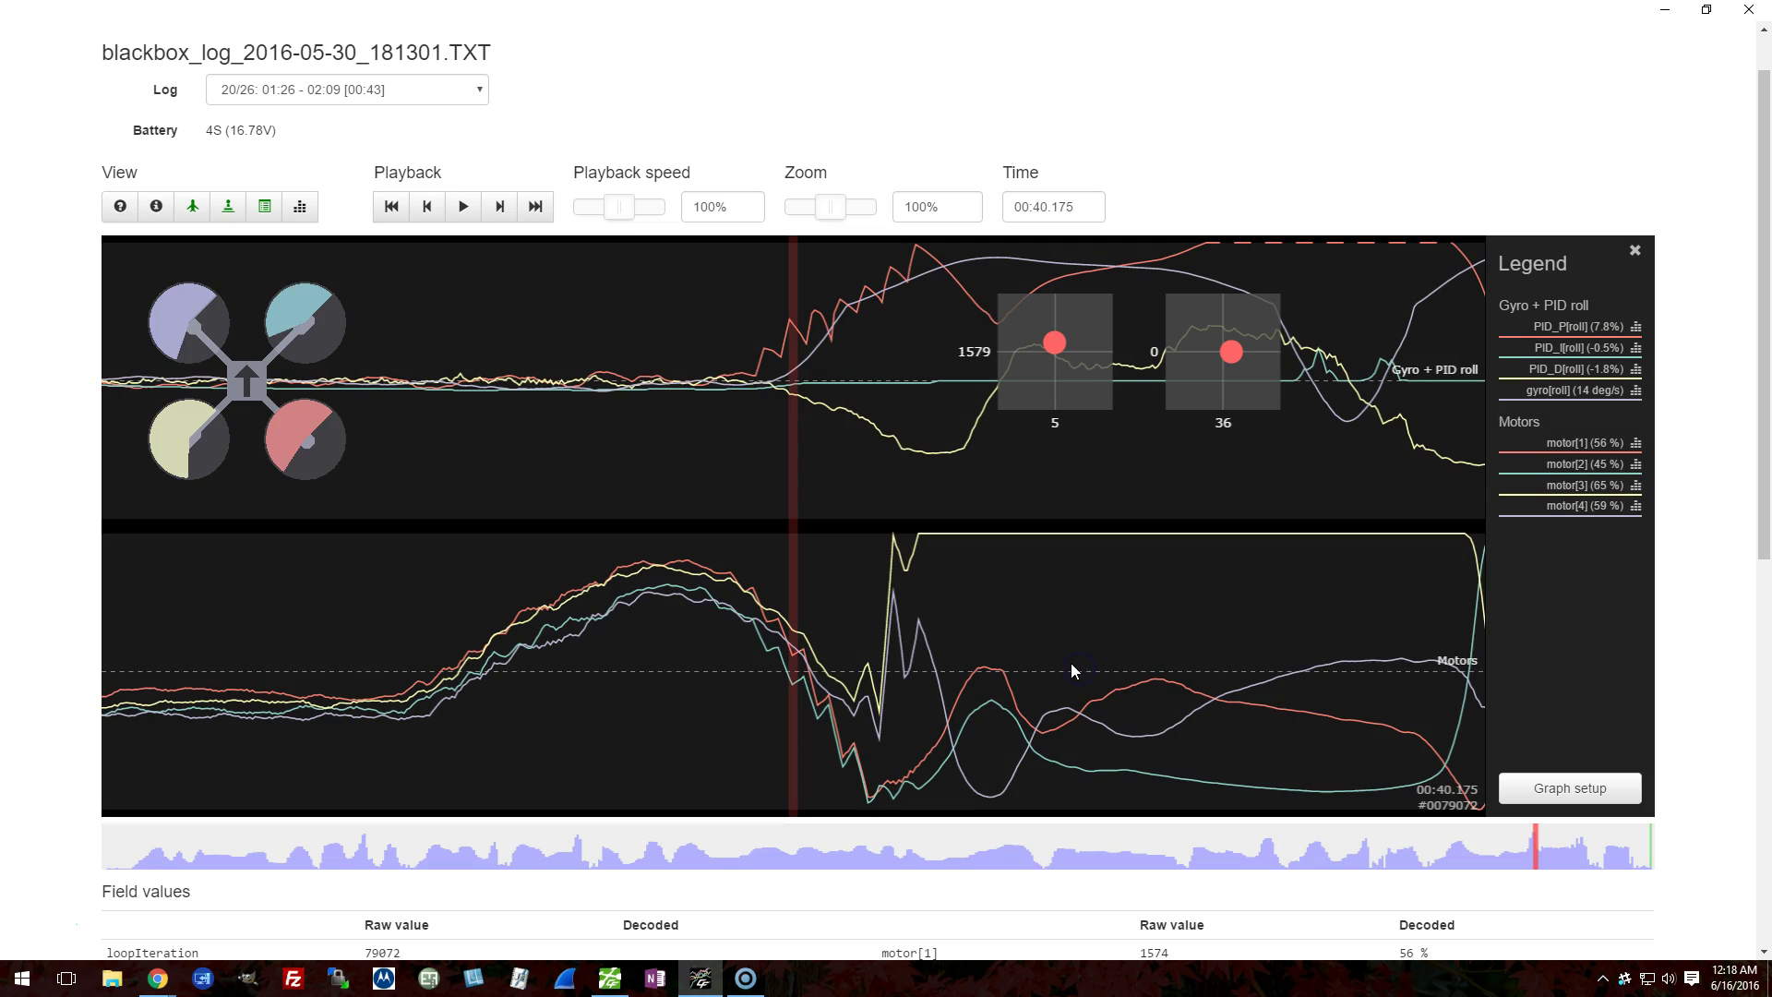
Step: Move the log to 00:40.247, where gyro[roll] reads 251 deg/s and motor[3] 99%
left_click_drag(1076, 673, 1028, 671)
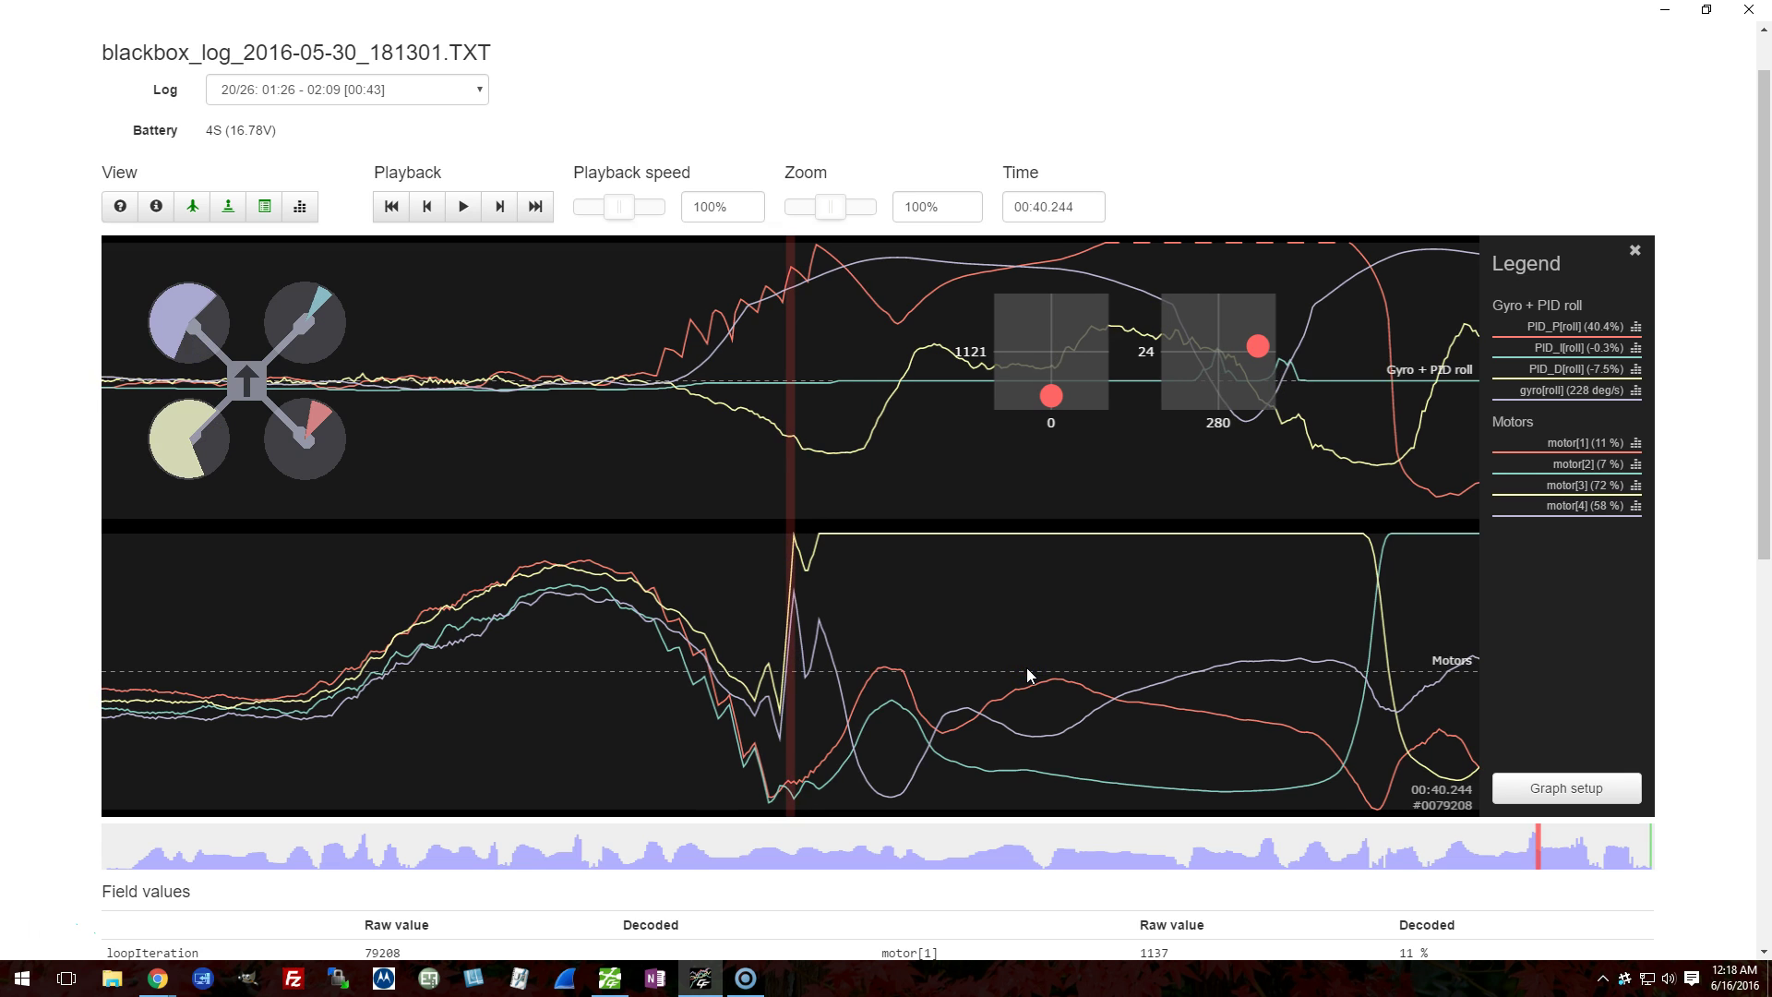
left_click(1001, 579)
scroll(788, 683, "down", 2)
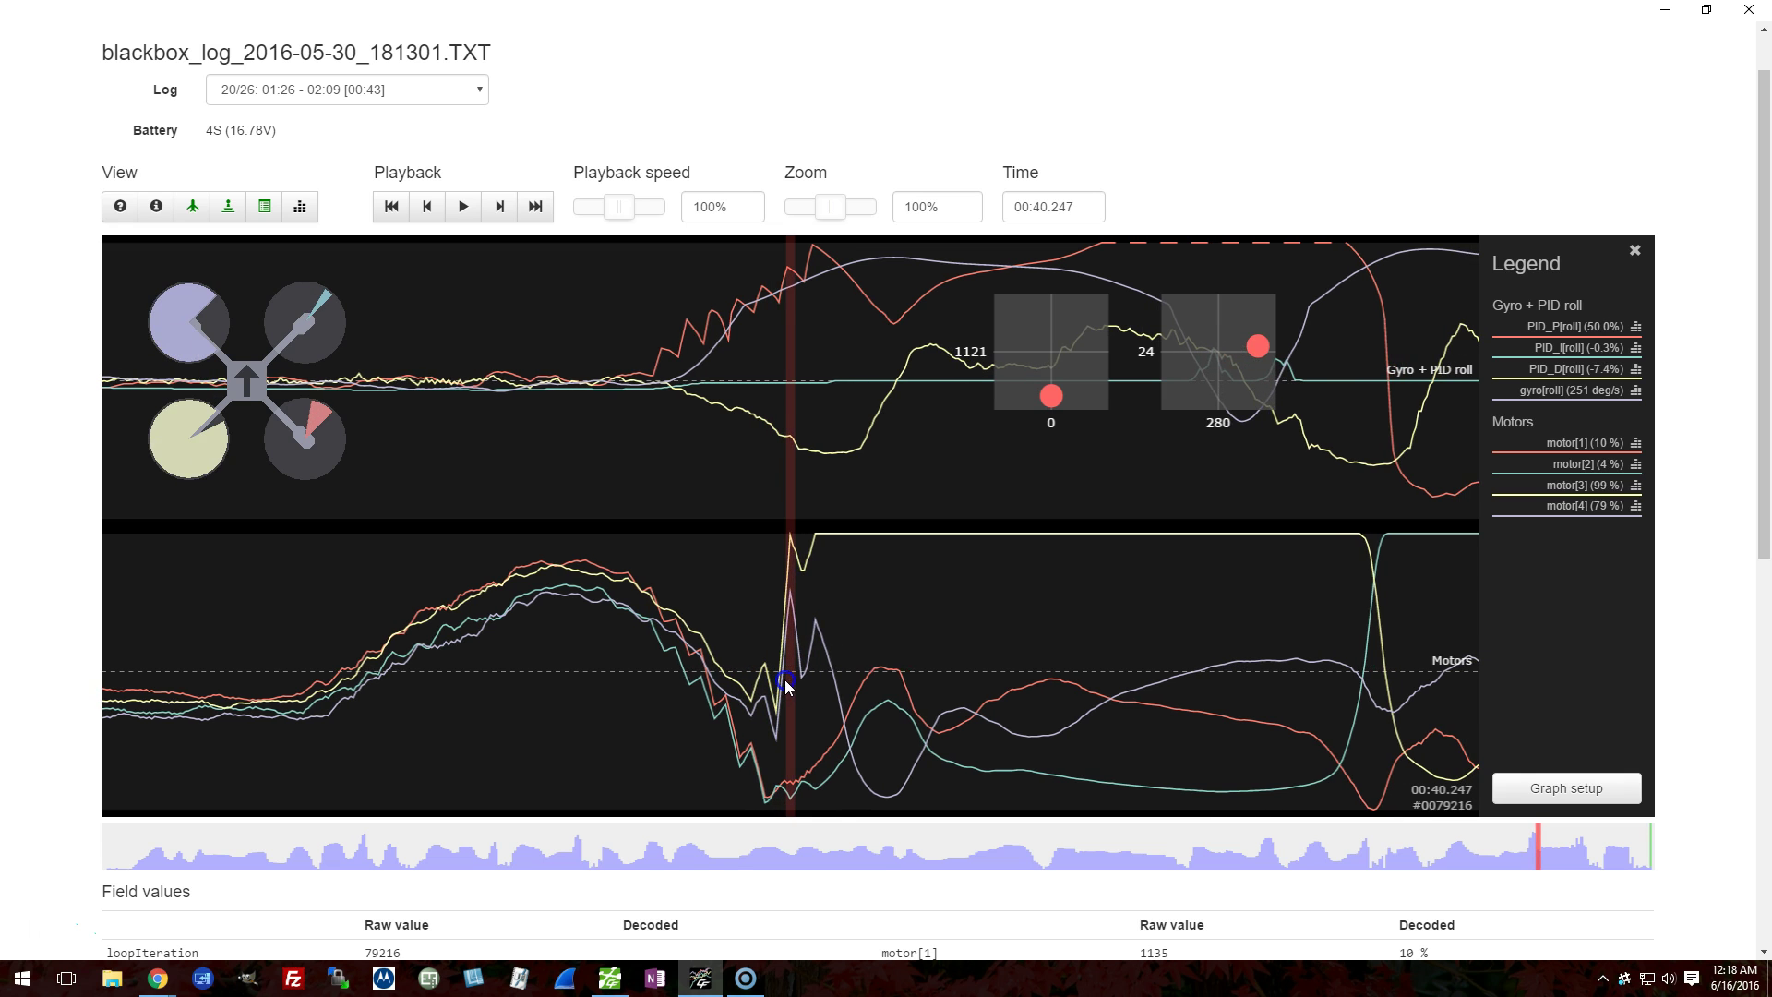
Step: Remove the three roll fields and add a Gyro + PID yaw graph under Motors
left_click(1536, 788)
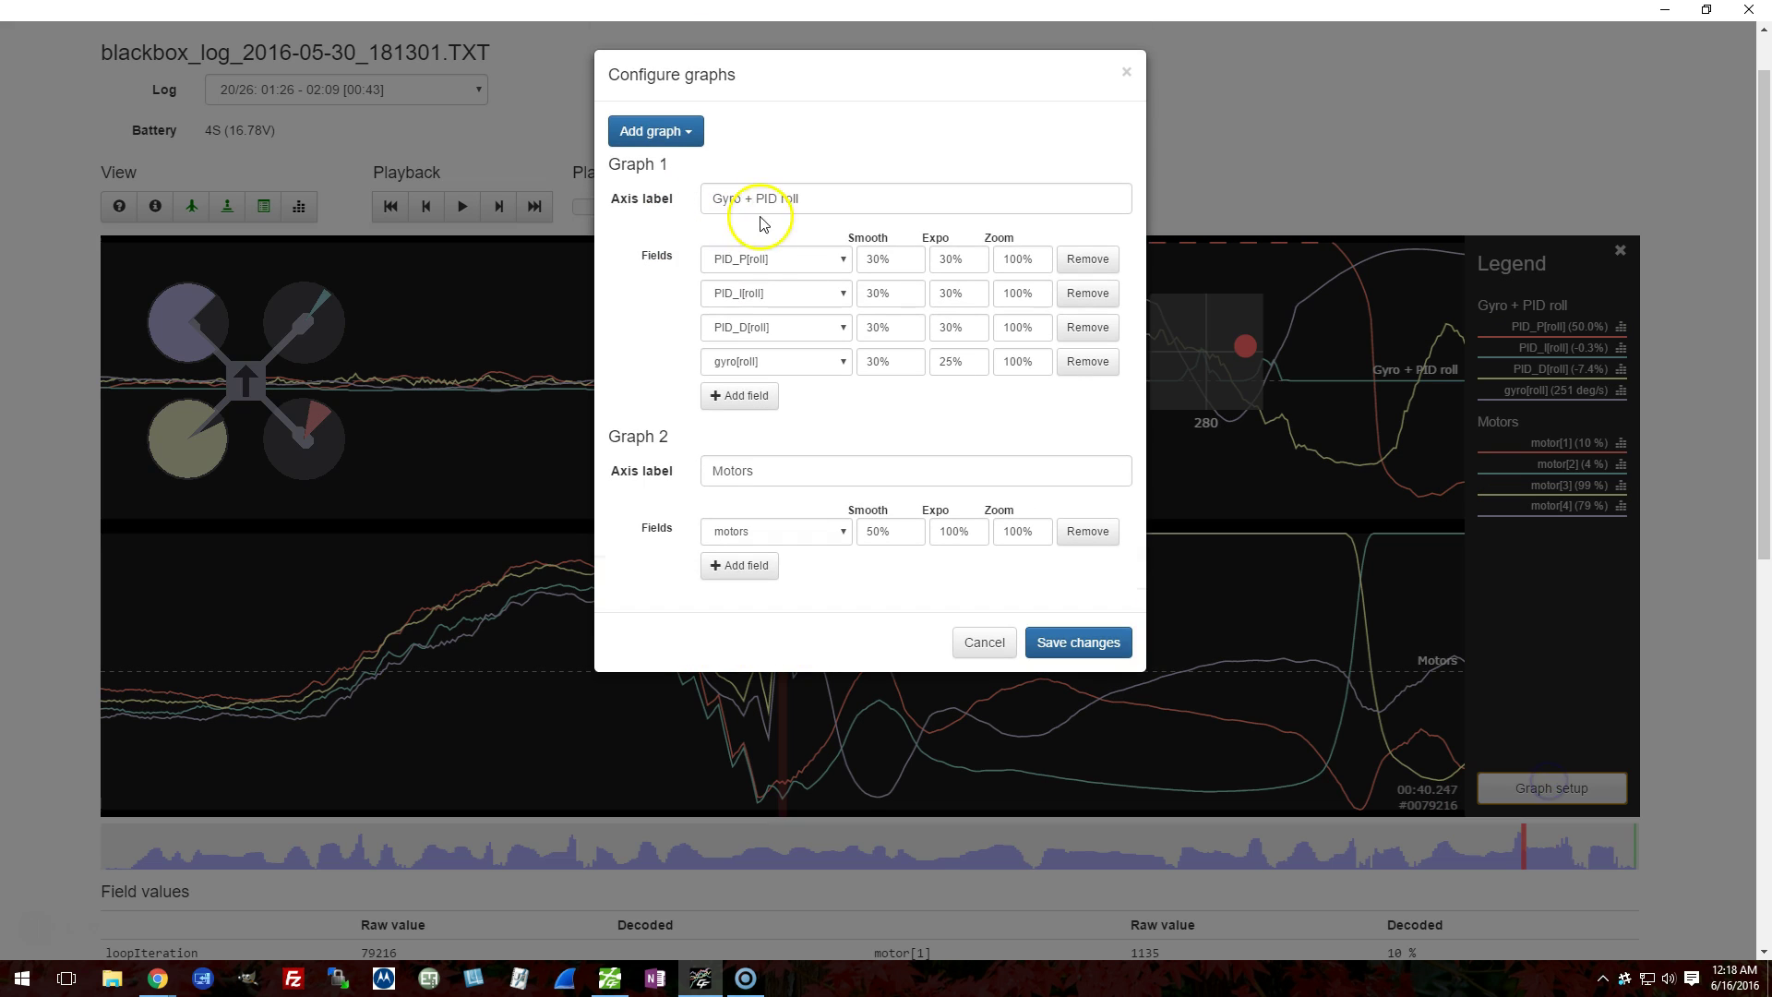
left_click(1075, 259)
left_click(1075, 260)
left_click(1074, 259)
left_click(1071, 259)
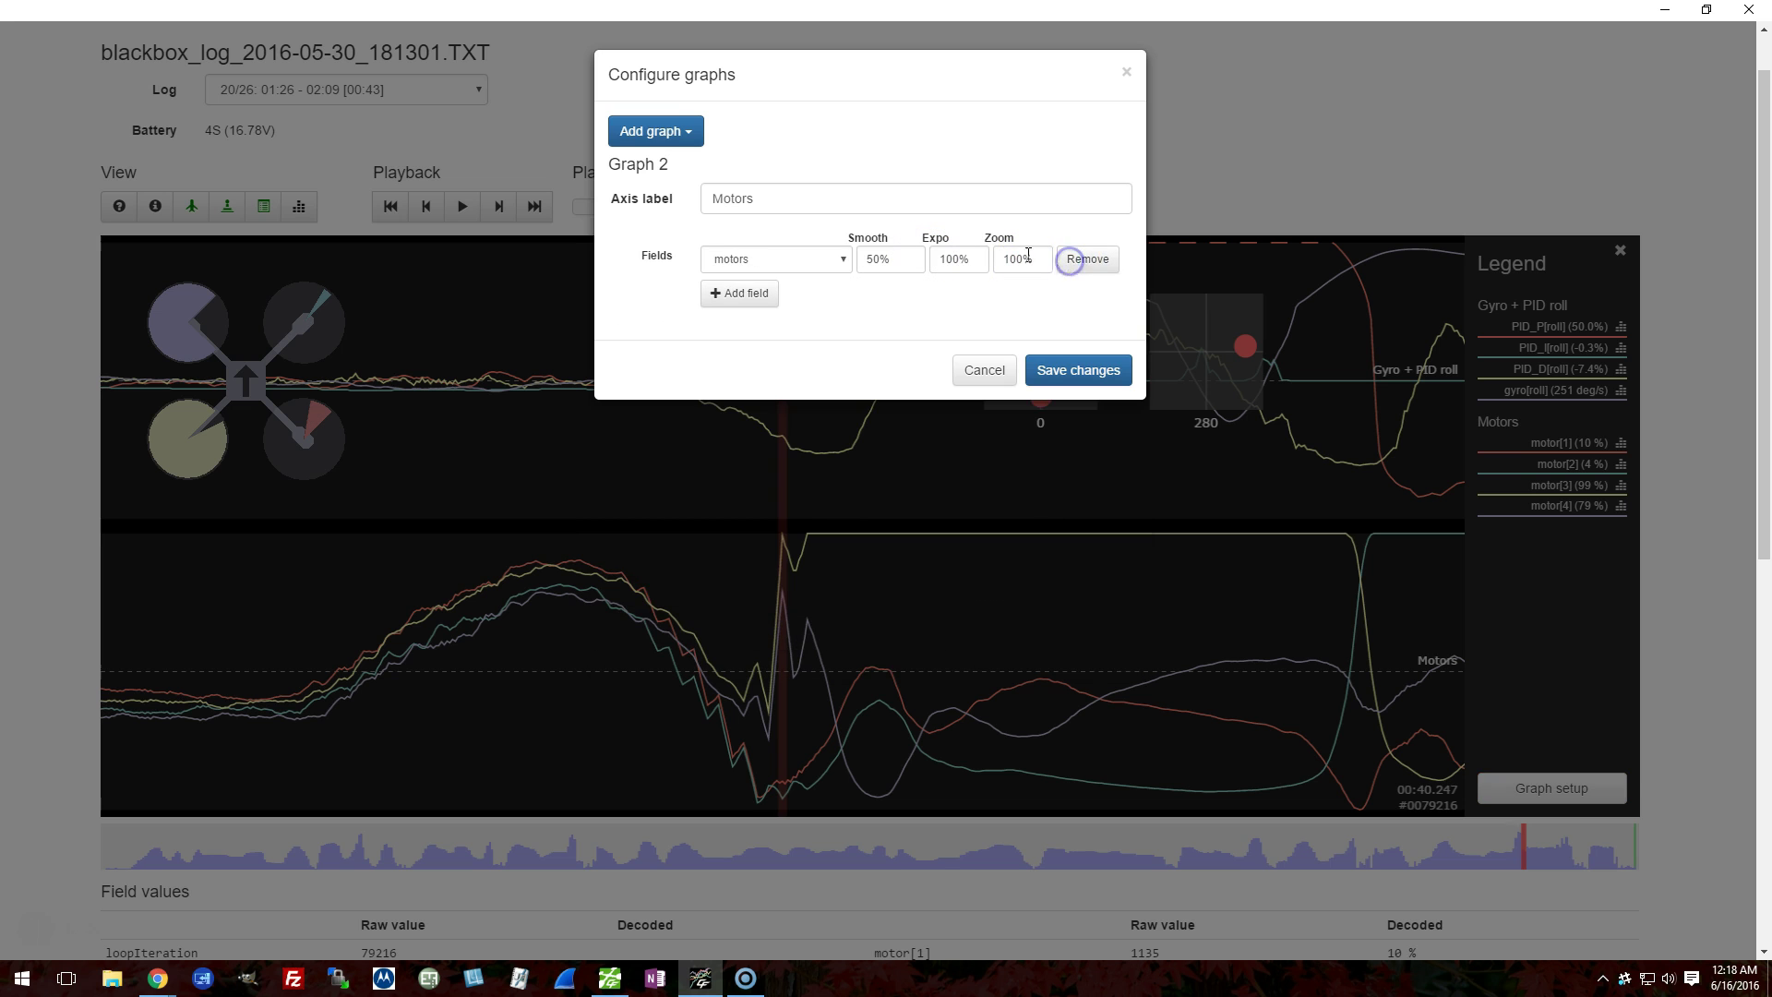
left_click(653, 131)
left_click(653, 372)
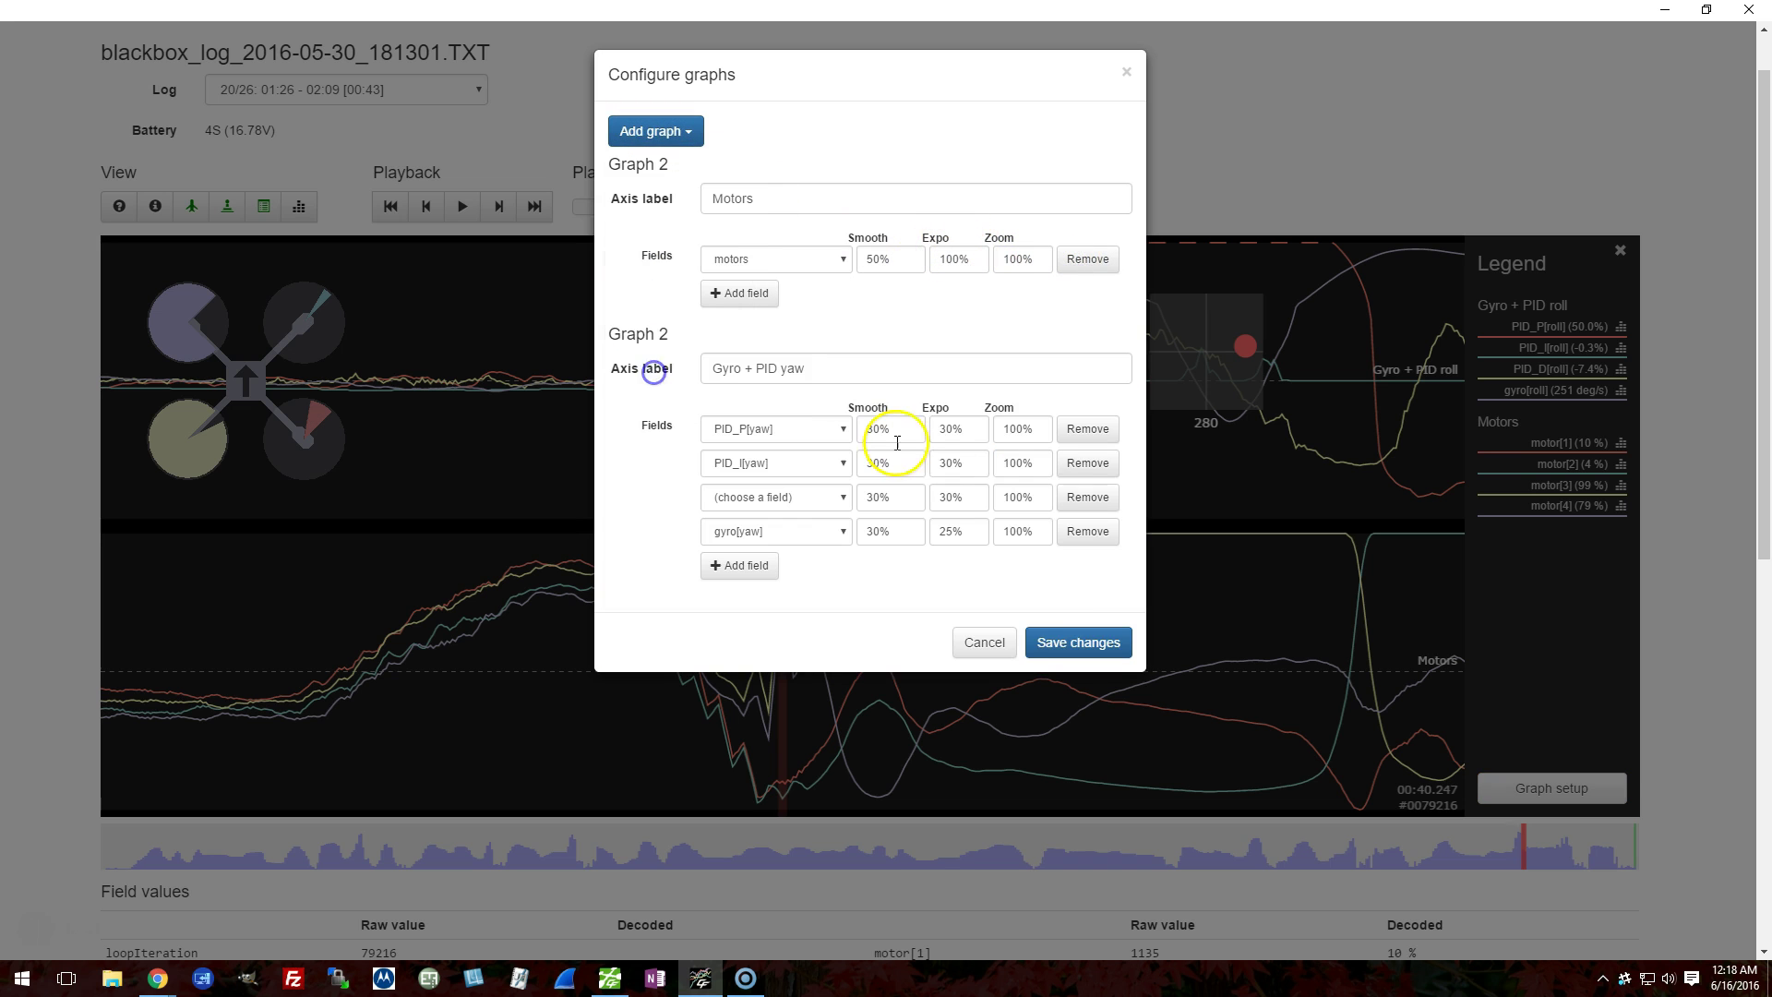
left_click(1074, 642)
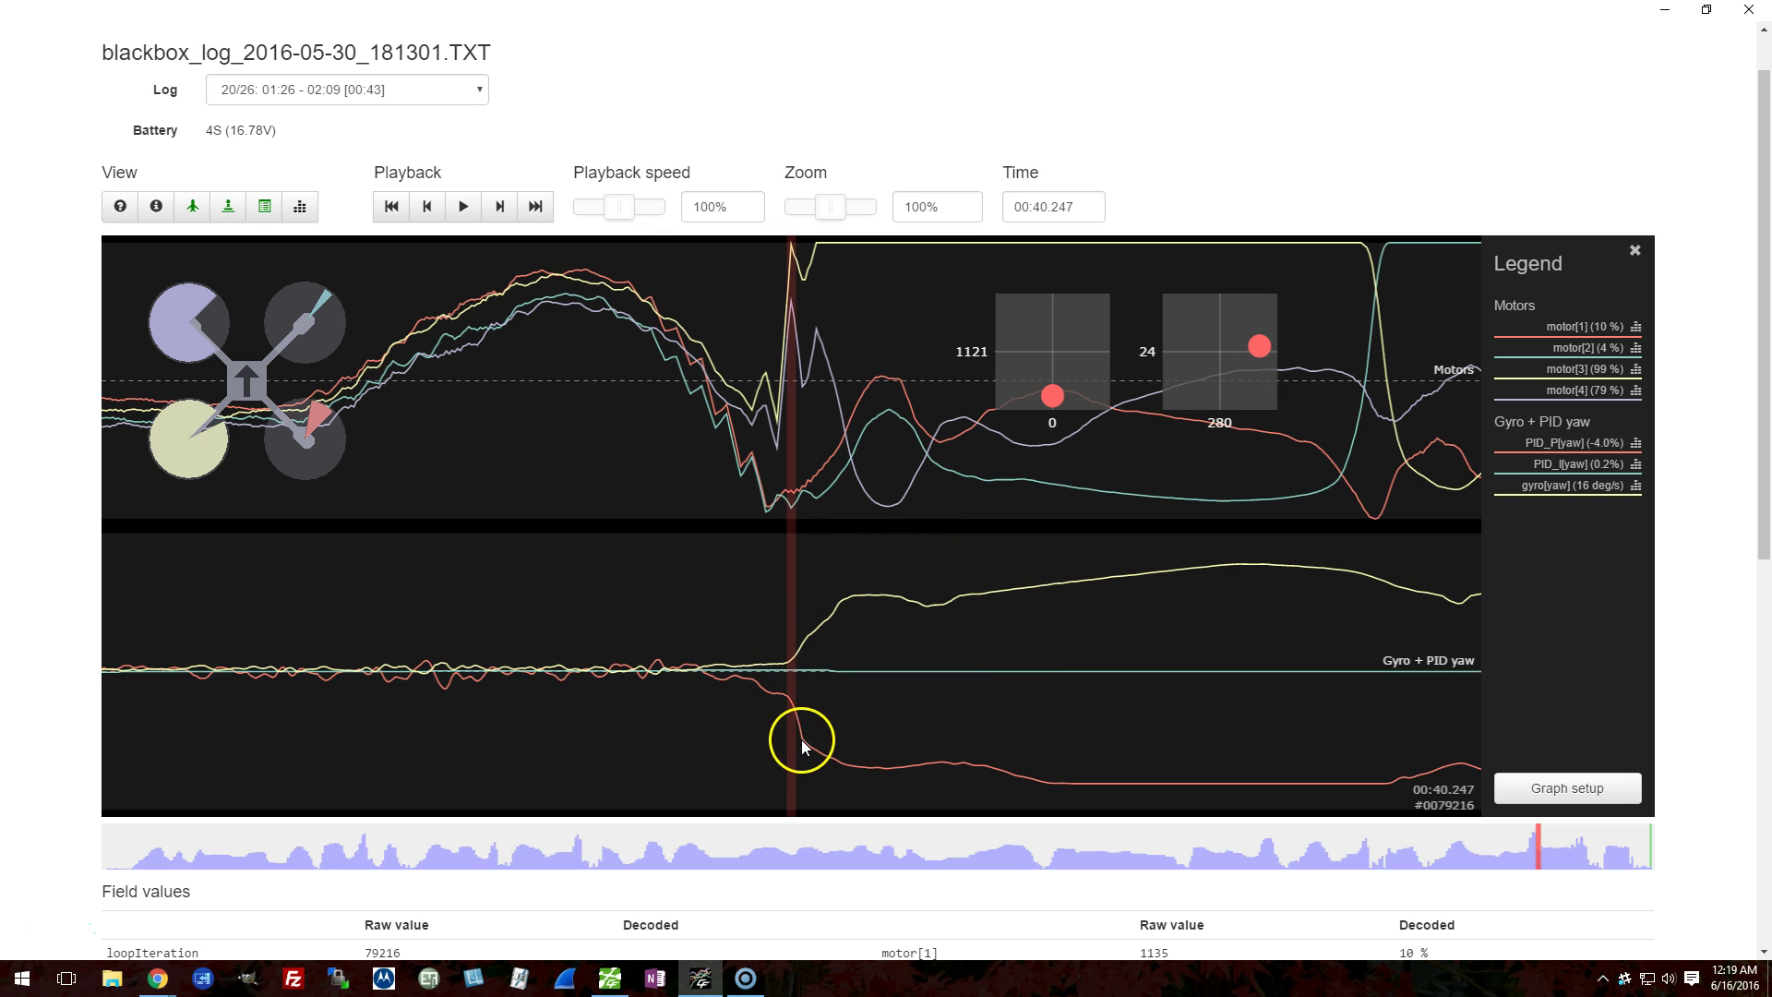
Step: Swap the Gyro + PID yaw graph for a Gyro + PID pitch graph and save
left_click(1560, 787)
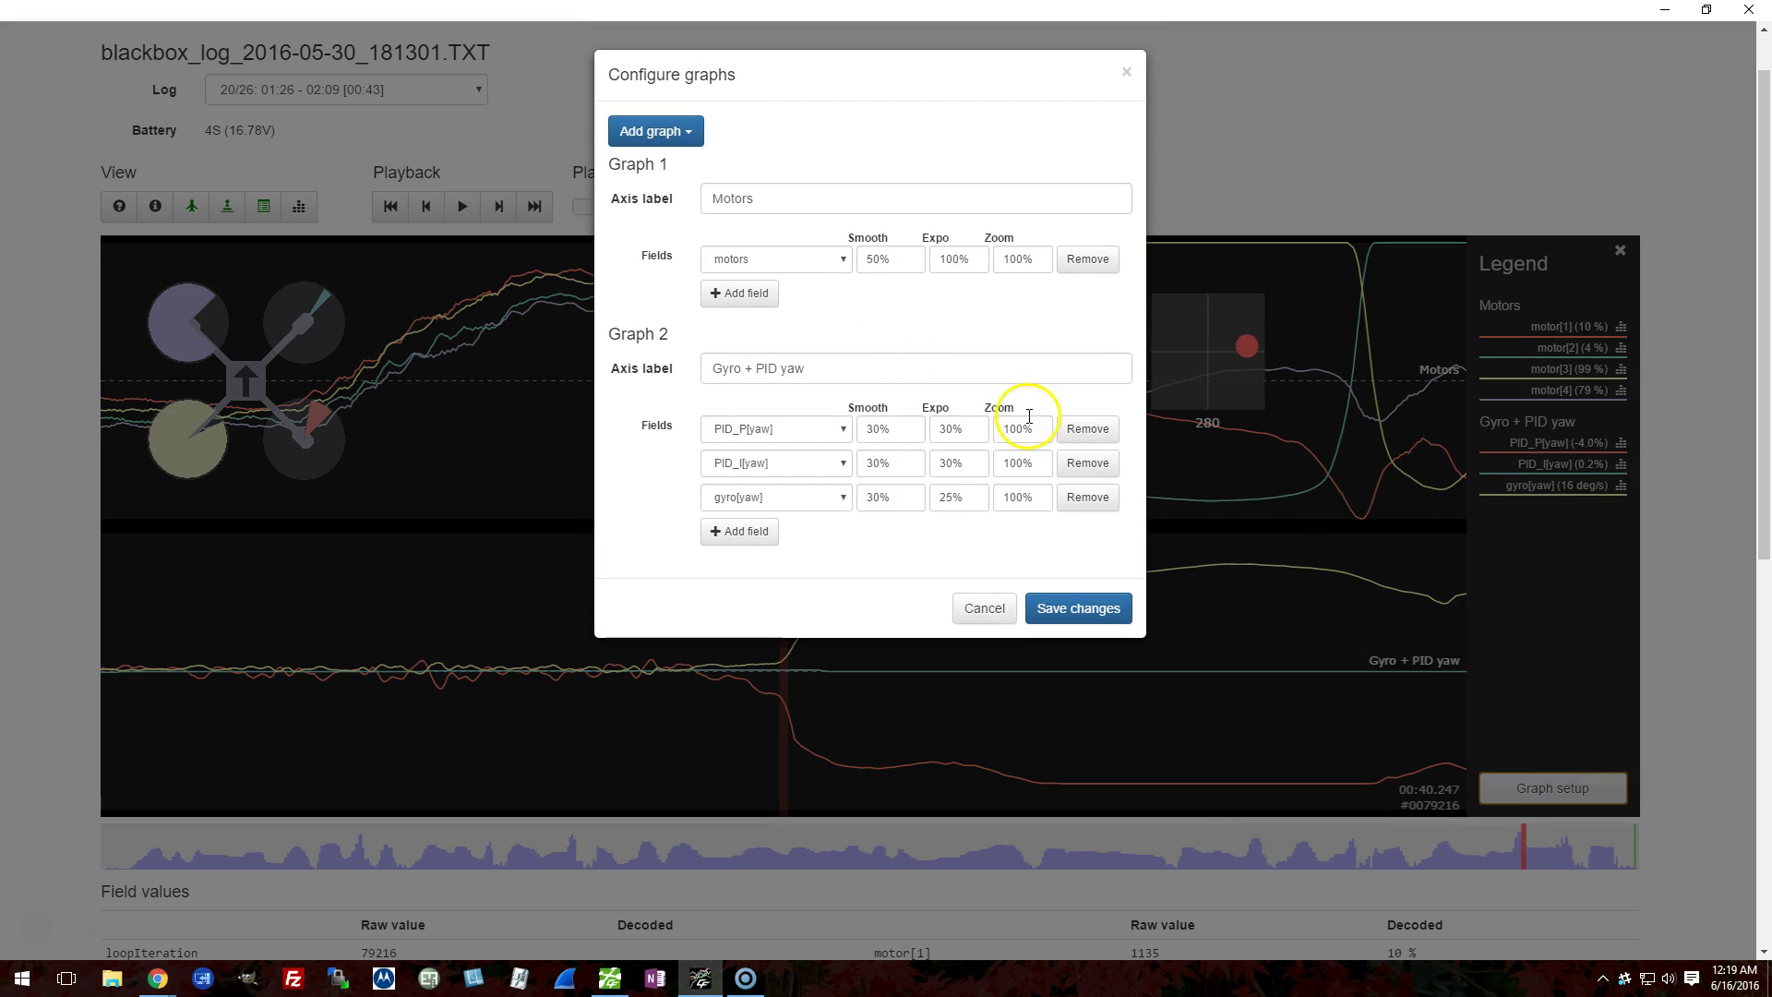
left_click(1087, 428)
left_click(1087, 429)
left_click(1087, 429)
left_click(652, 131)
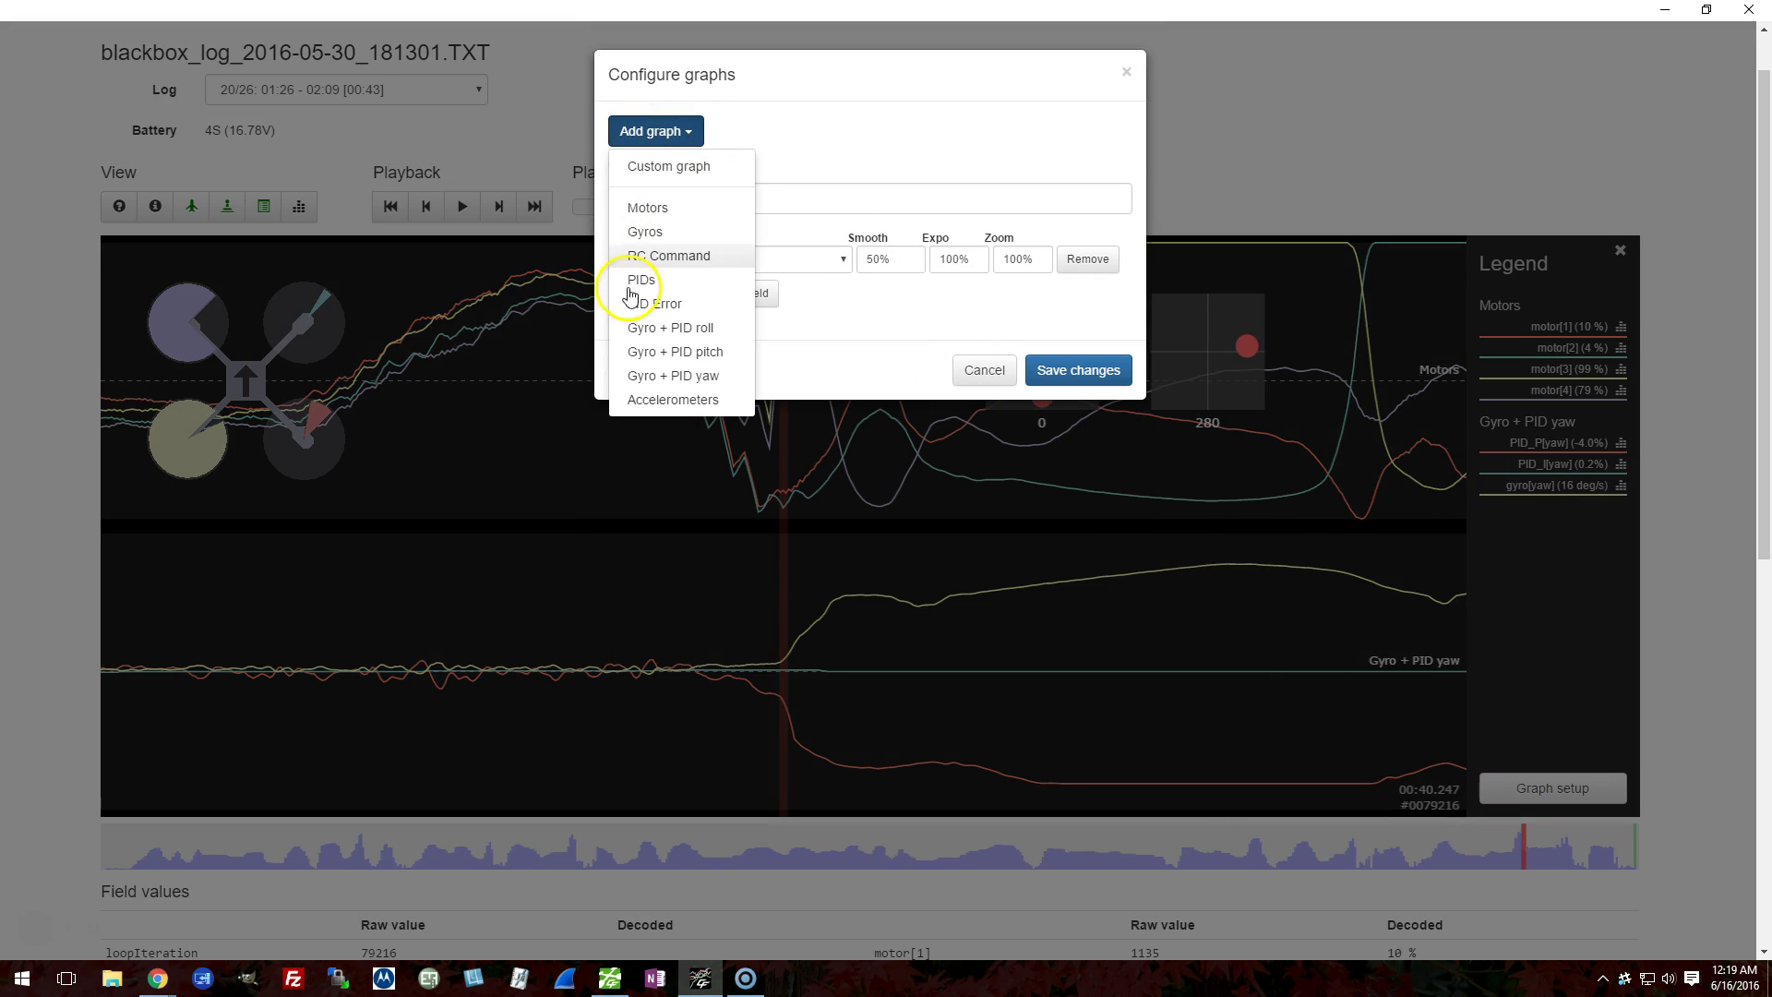
left_click(636, 352)
left_click(1052, 641)
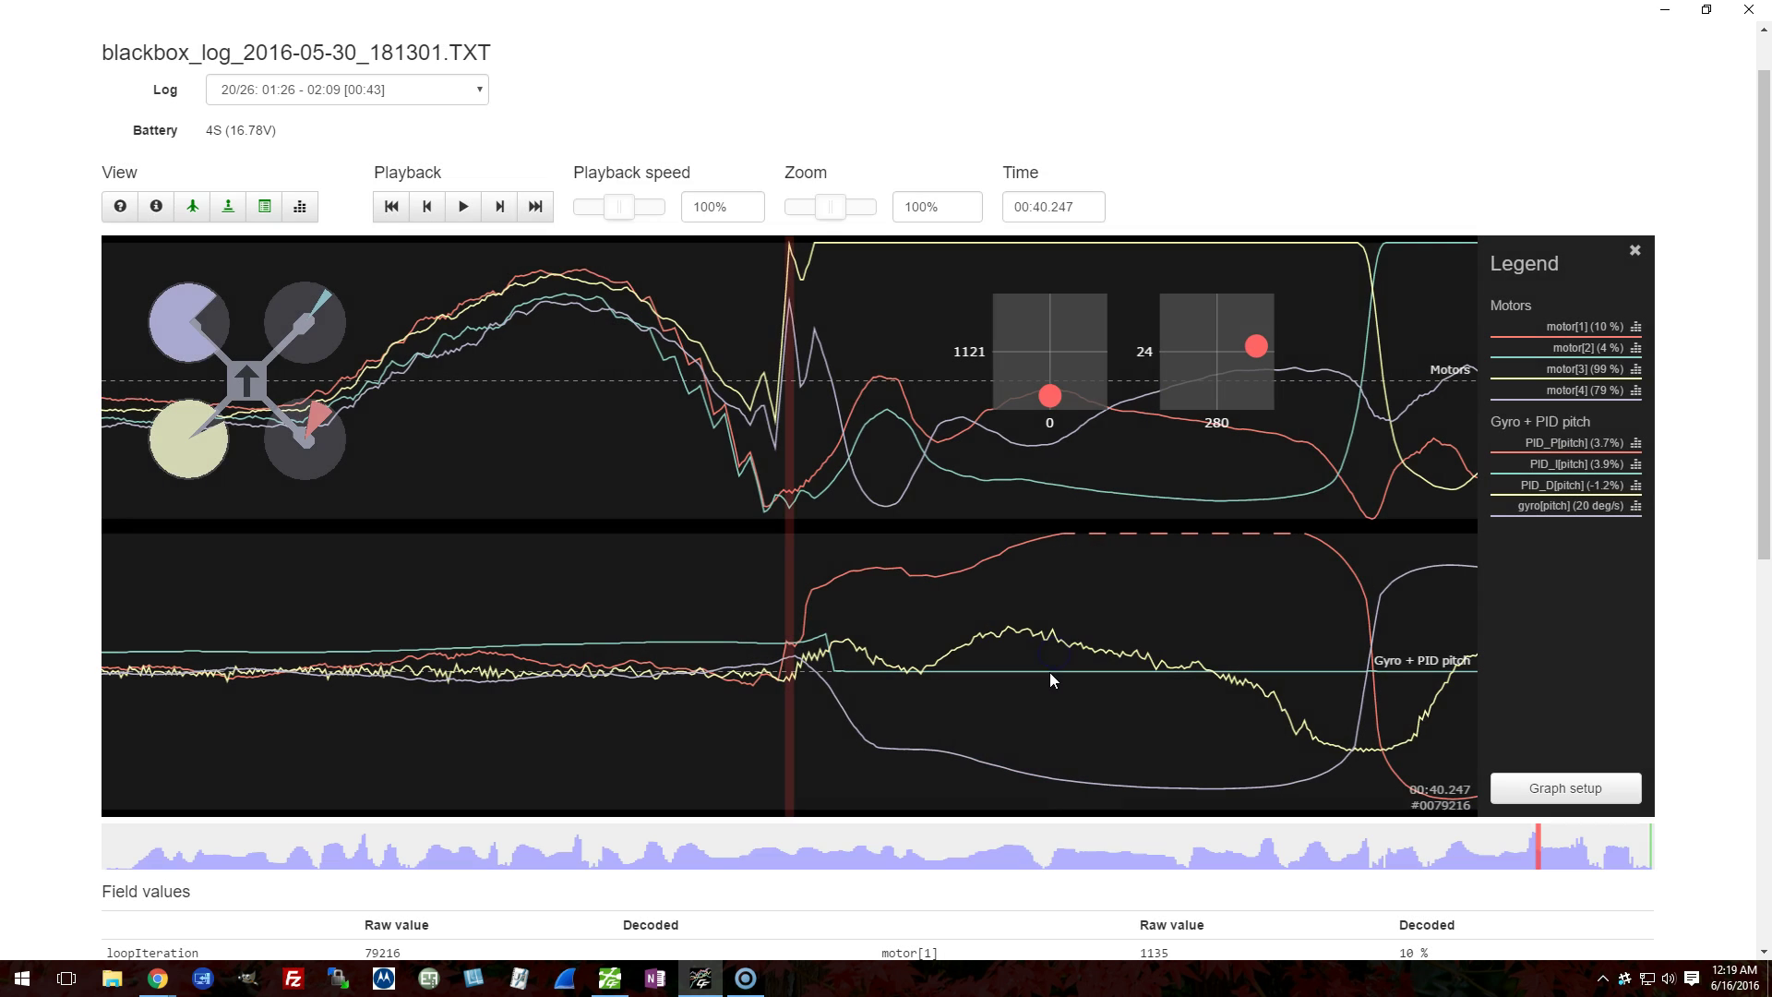
left_click_drag(1049, 673, 1028, 671)
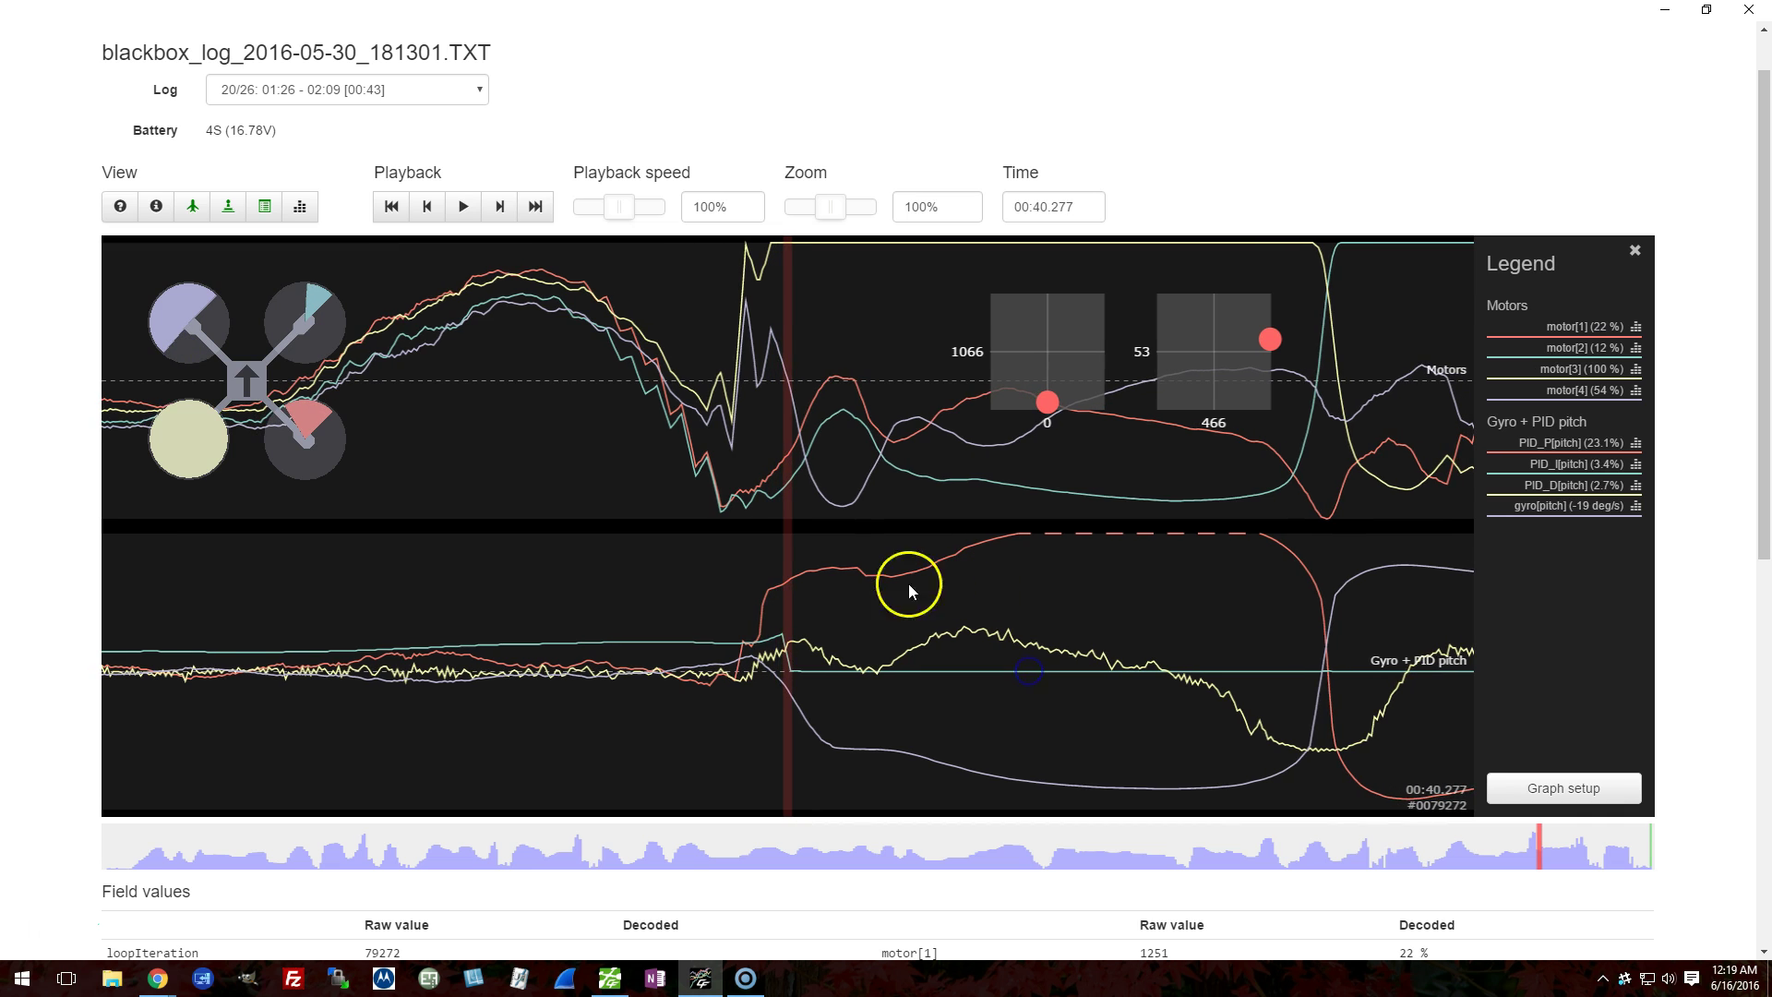
left_click_drag(795, 660, 789, 700)
left_click_drag(1214, 502, 749, 529)
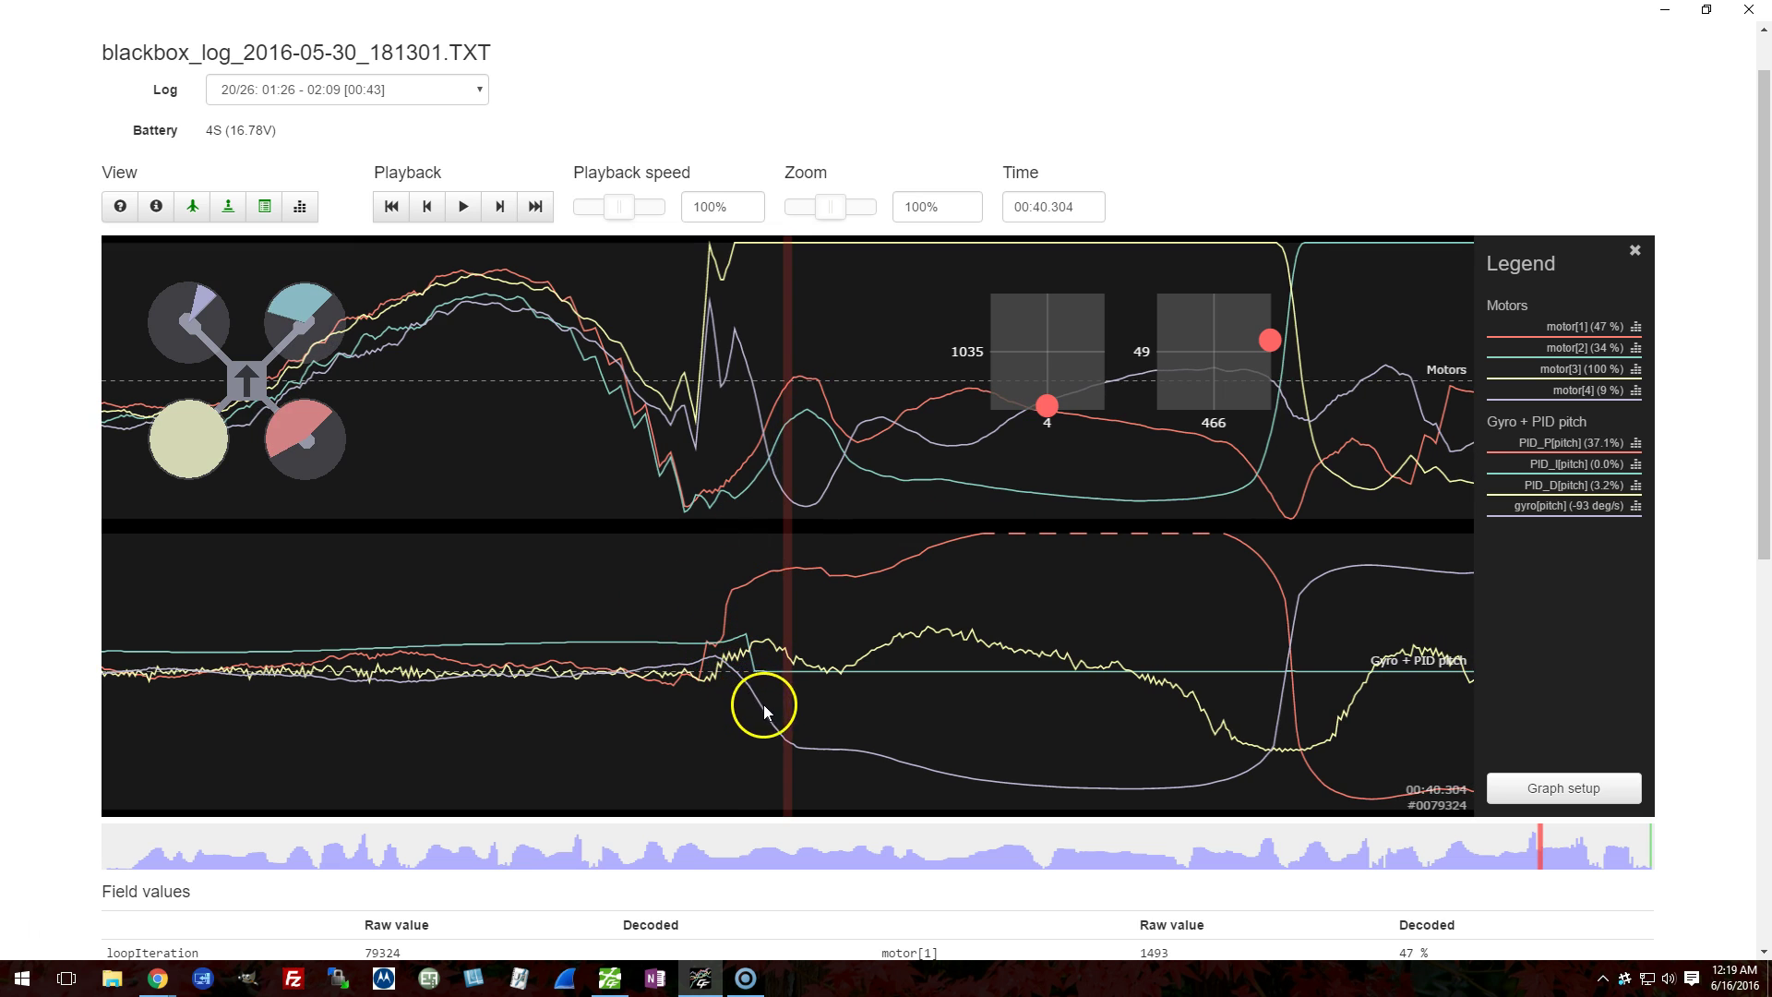
left_click_drag(805, 749, 788, 750)
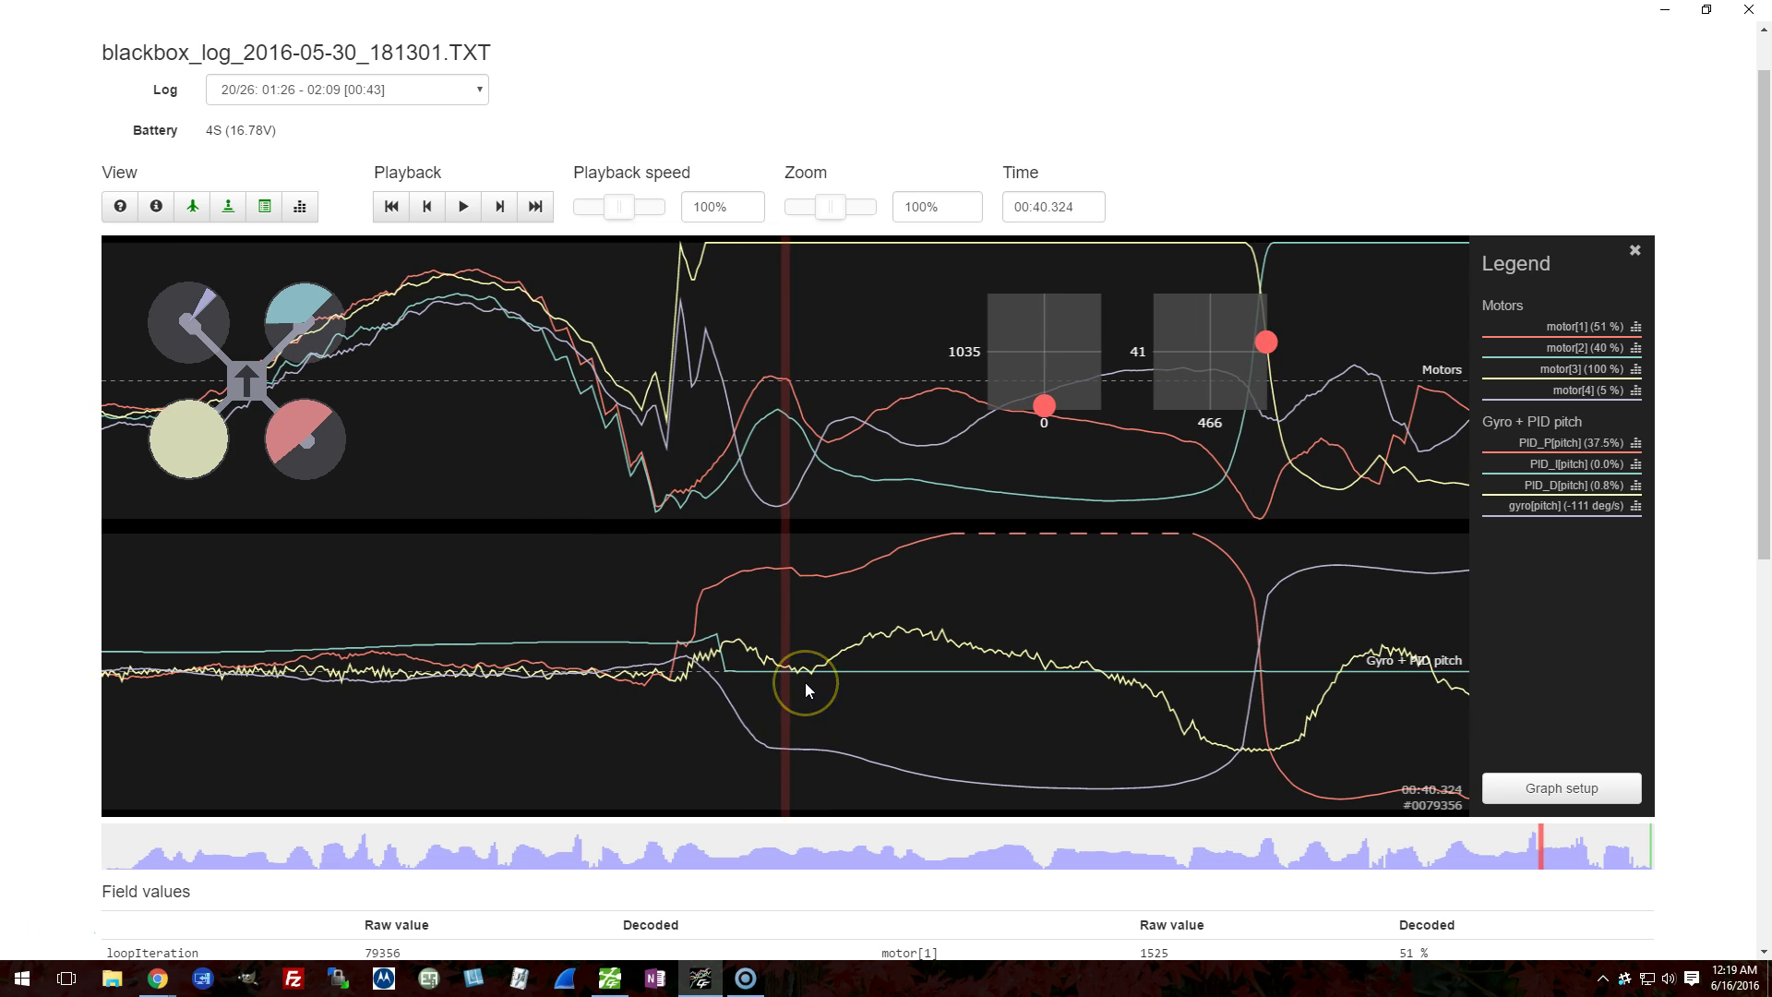
mouse_move(805, 683)
left_mouse_down()
mouse_move(827, 684)
mouse_move(808, 684)
left_mouse_up()
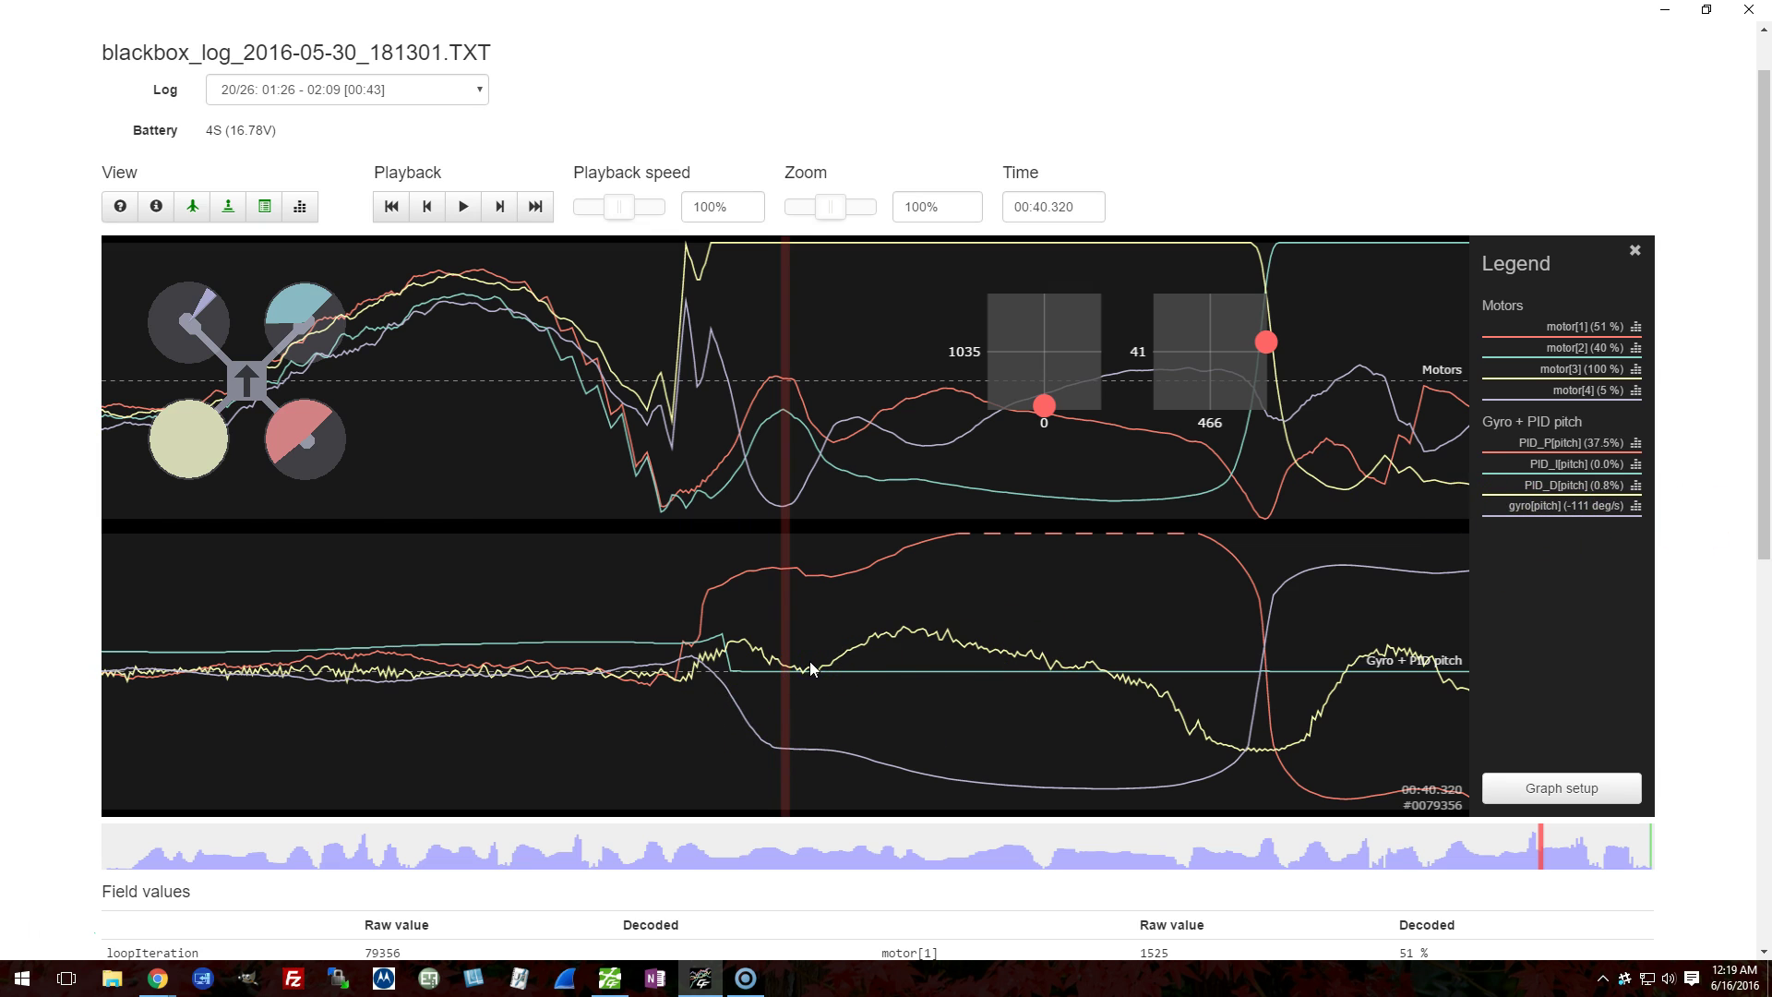
left_click(680, 554)
left_click(913, 624)
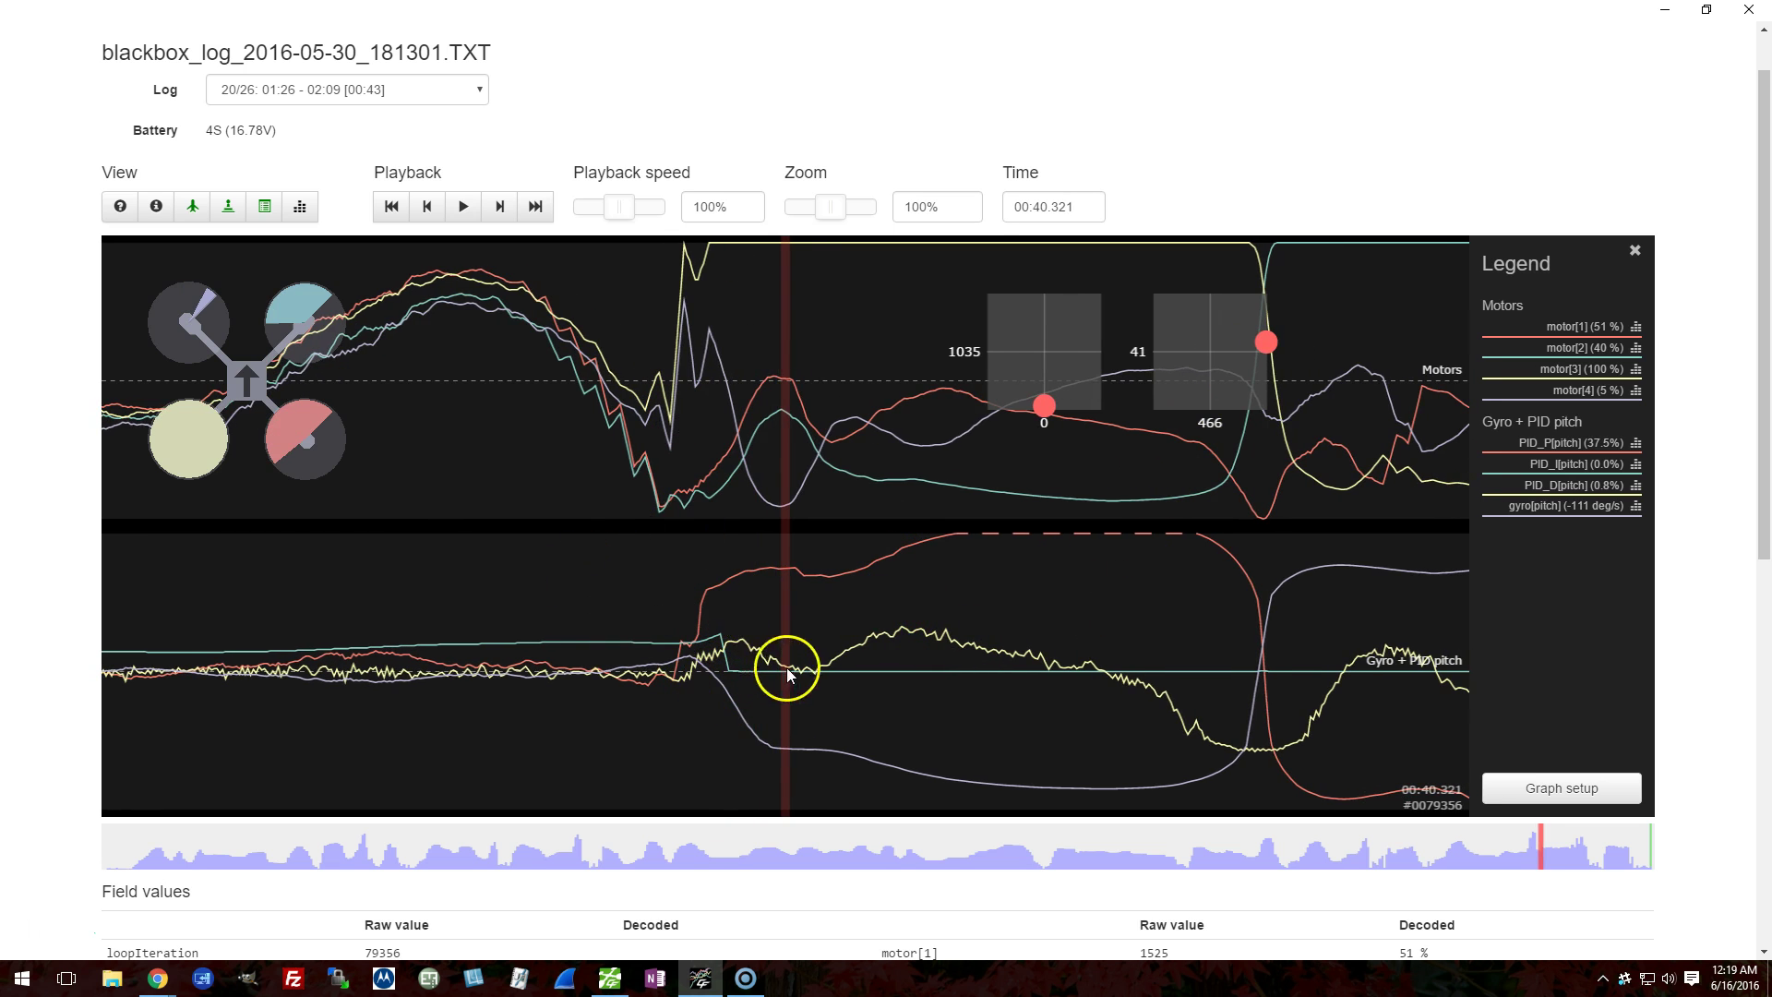
left_click_drag(927, 631, 982, 640)
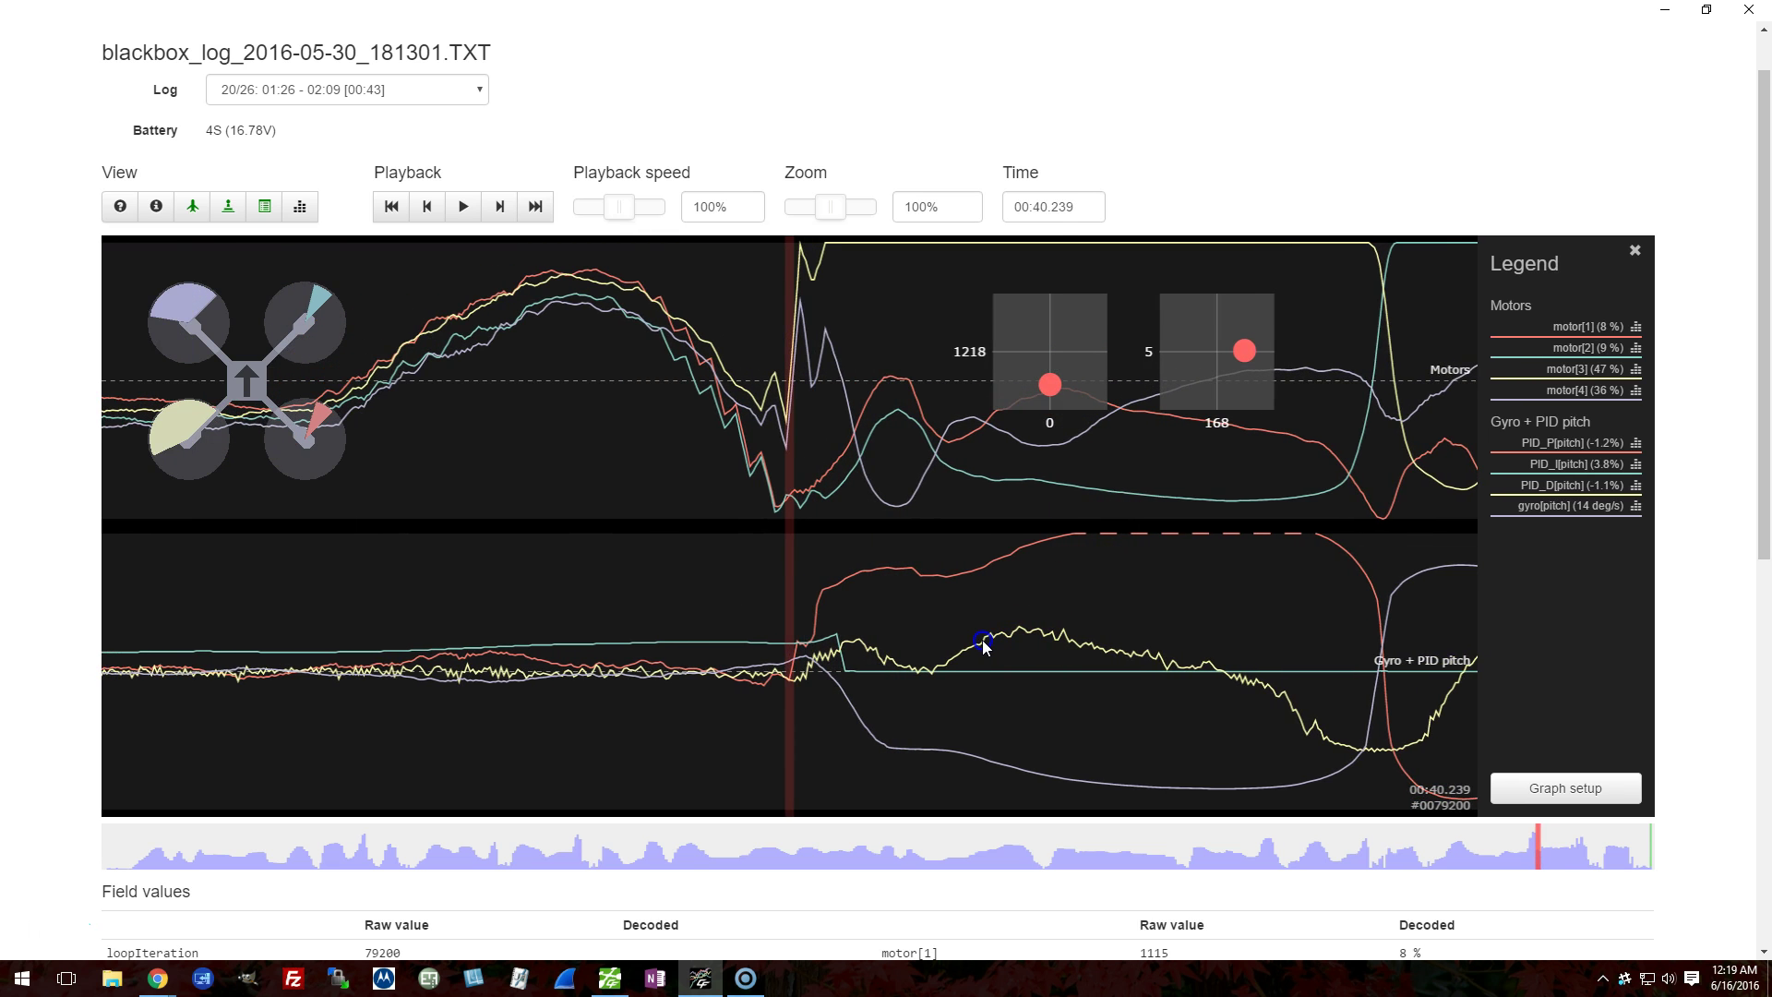
left_click_drag(812, 635, 799, 647)
left_click(284, 415)
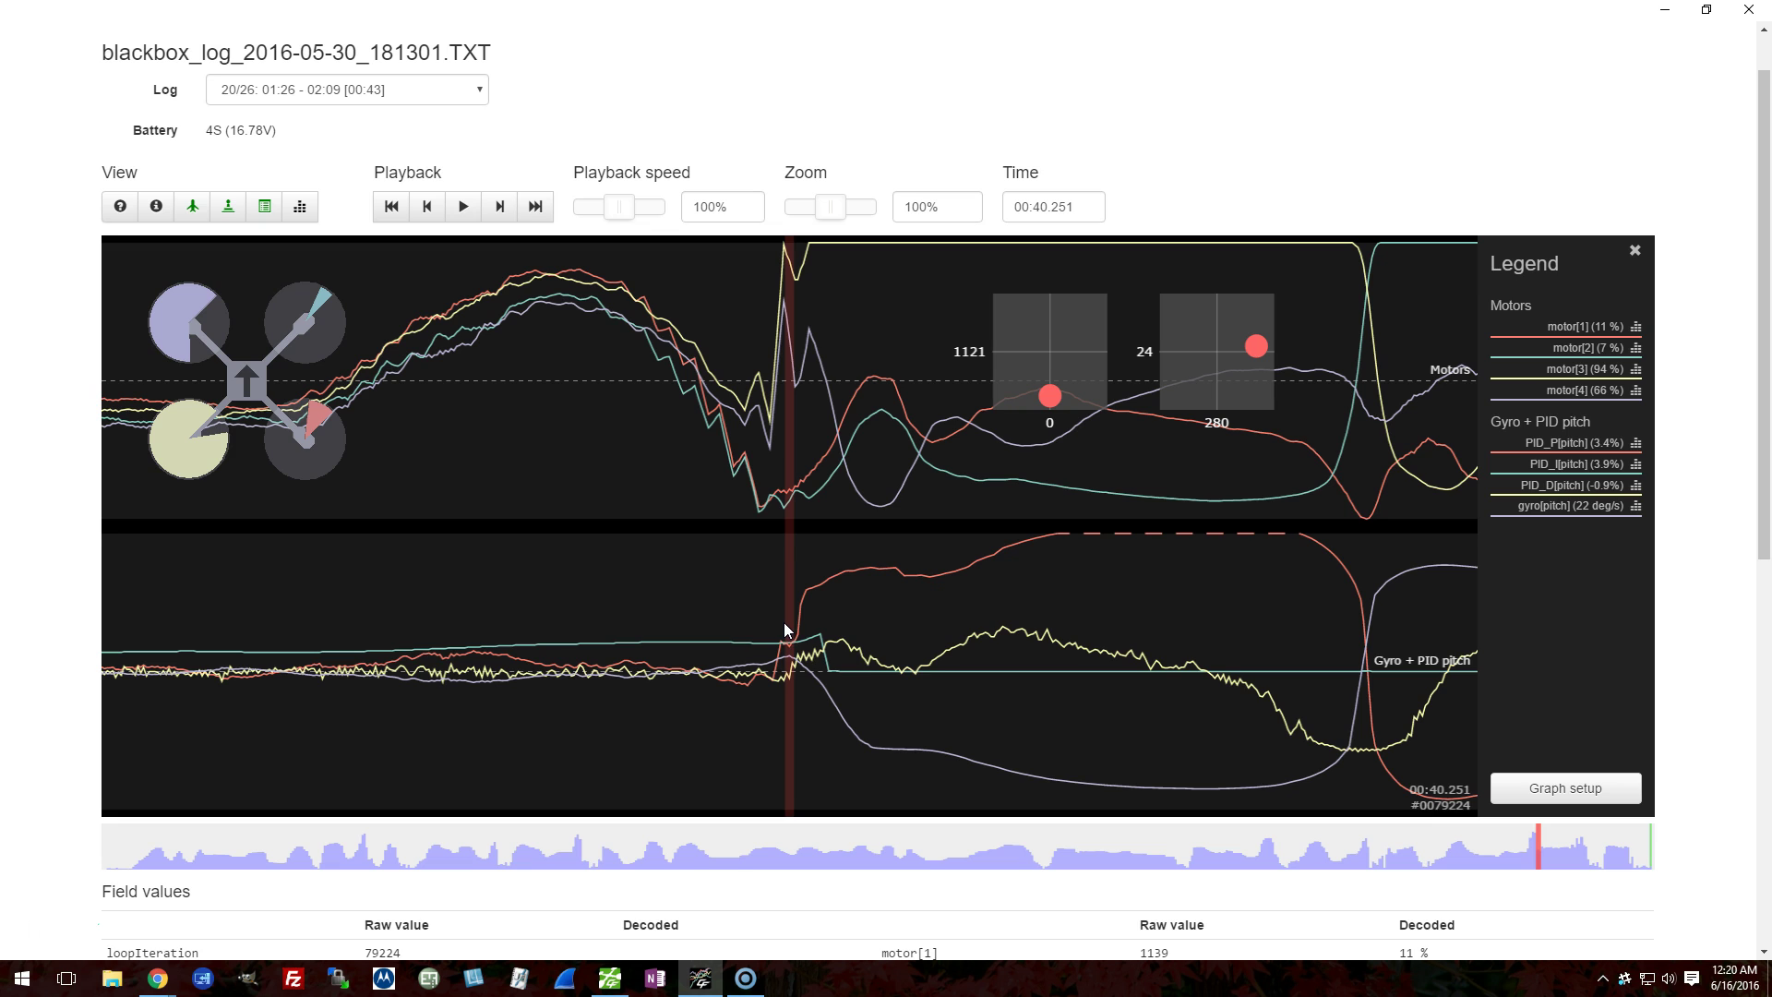
left_click_drag(806, 602, 807, 602)
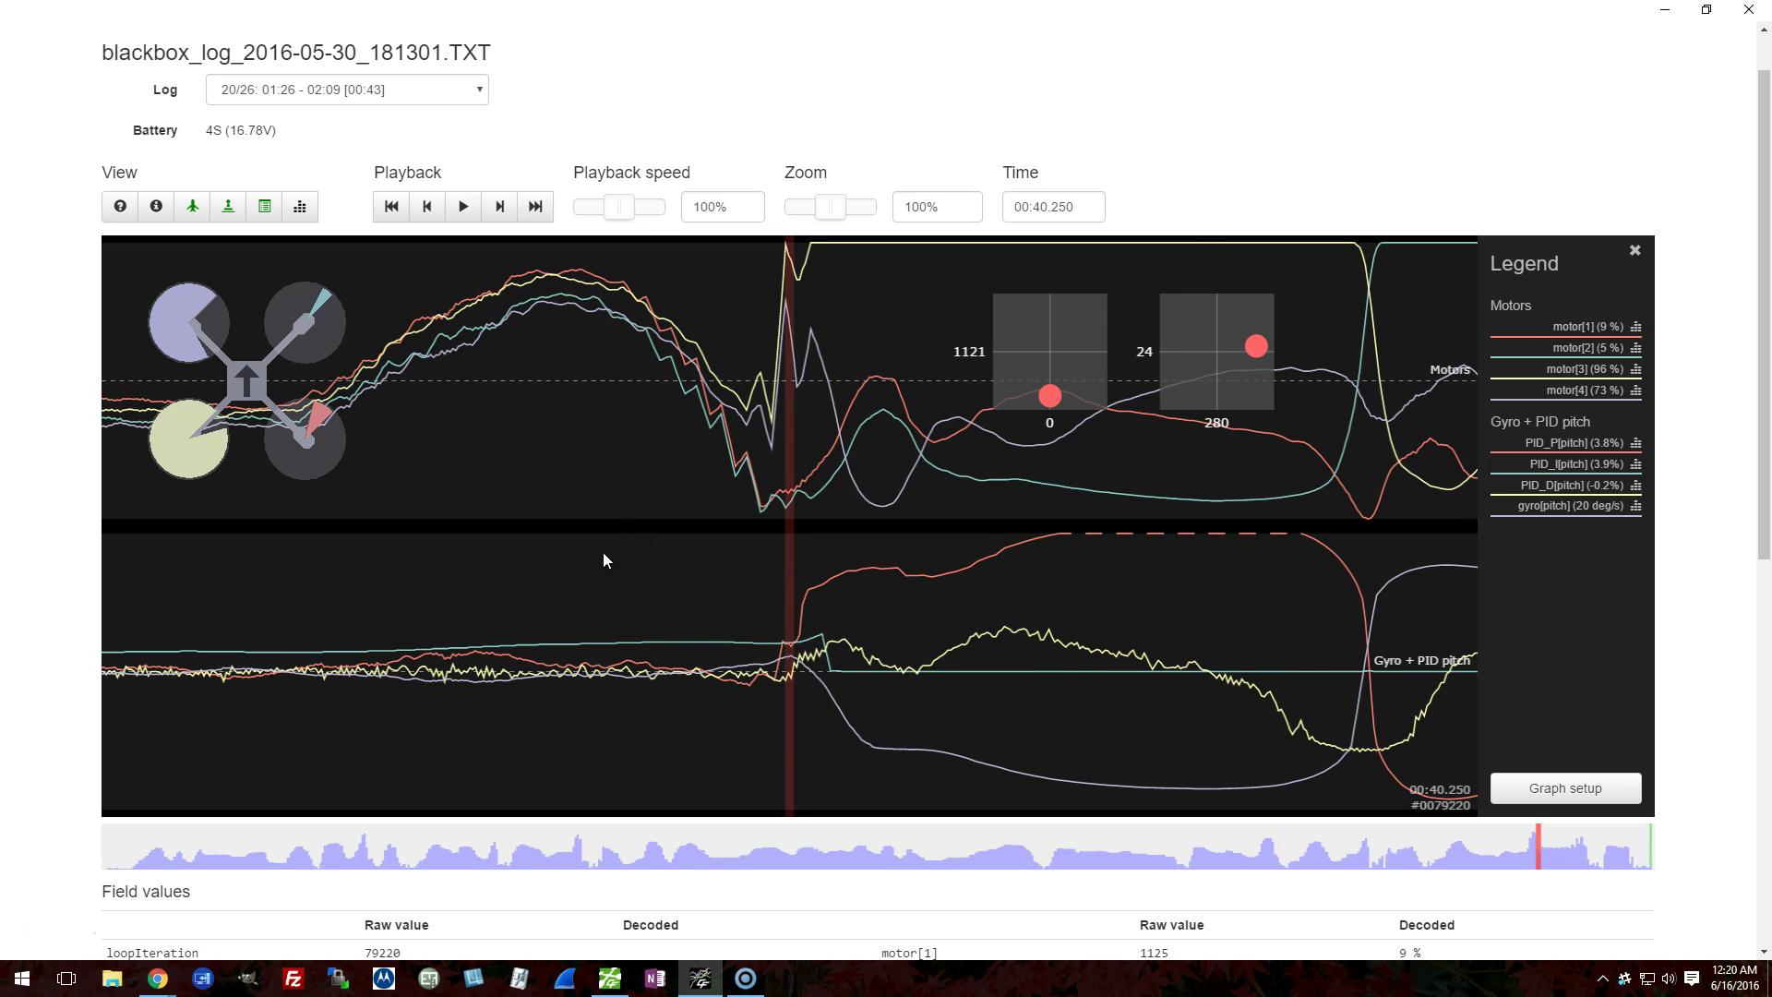
mouse_move(691, 564)
left_mouse_down()
mouse_move(723, 572)
mouse_move(702, 567)
left_mouse_up()
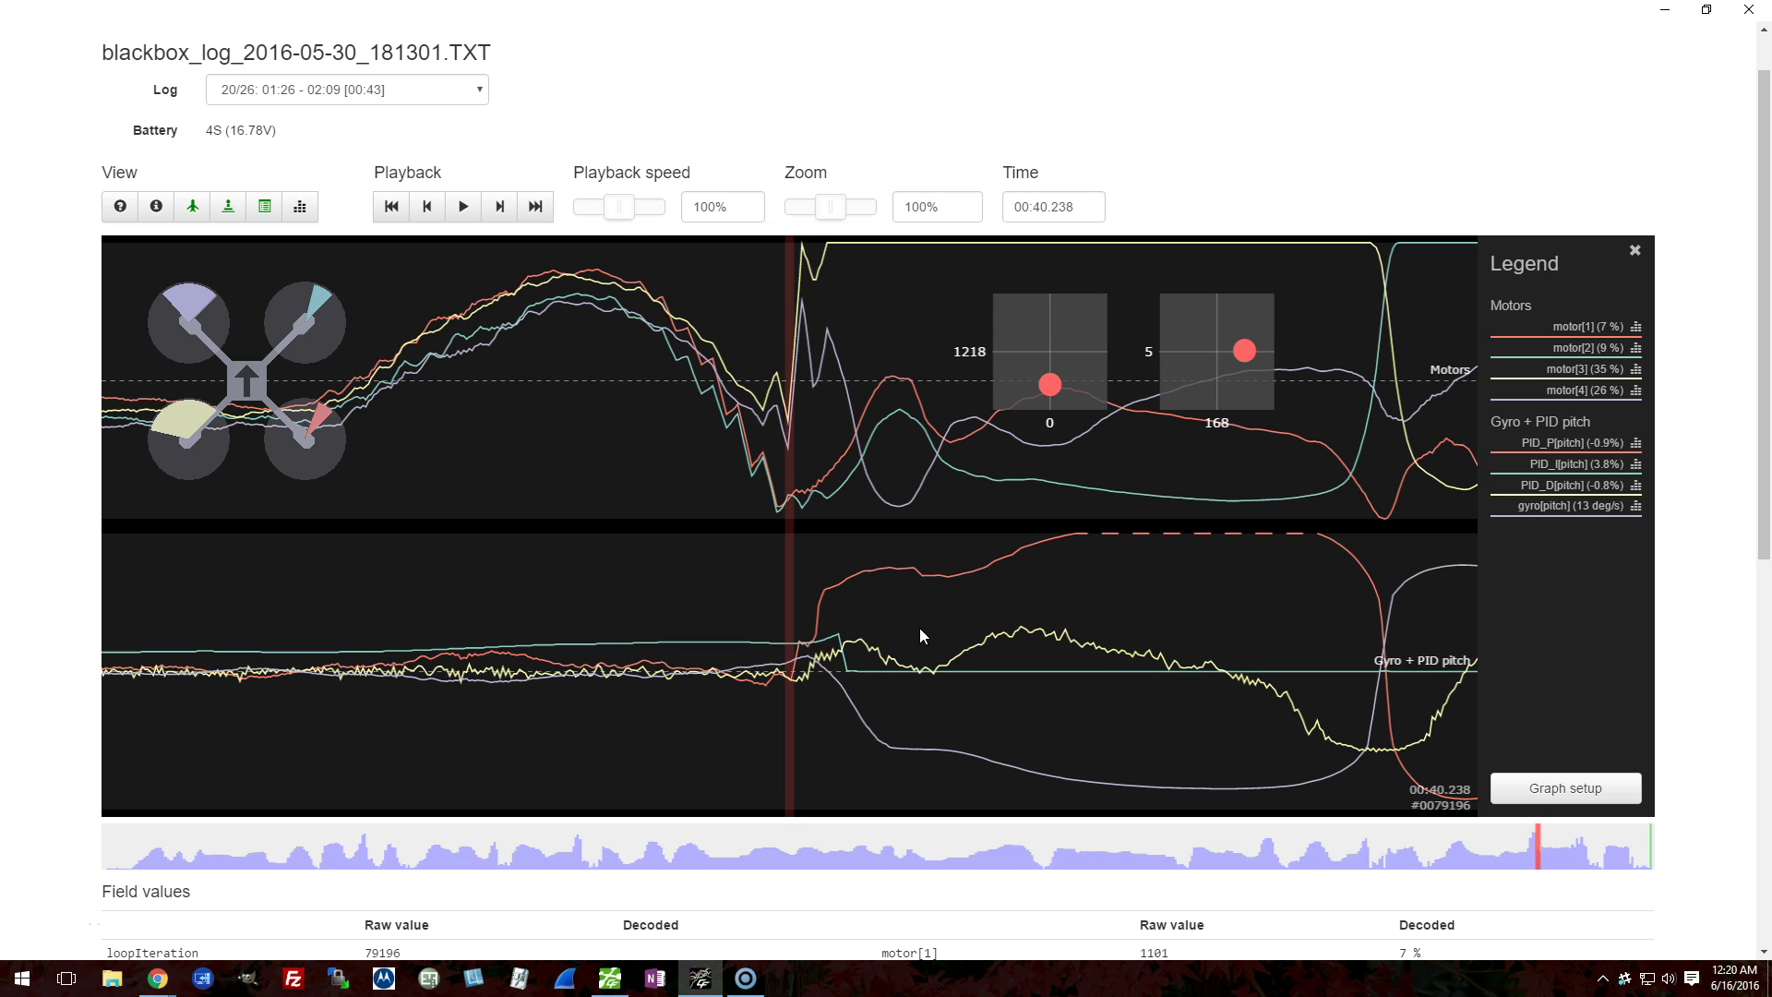
mouse_move(919, 627)
left_mouse_down()
mouse_move(965, 625)
mouse_move(895, 628)
mouse_move(954, 645)
mouse_move(918, 645)
left_mouse_up()
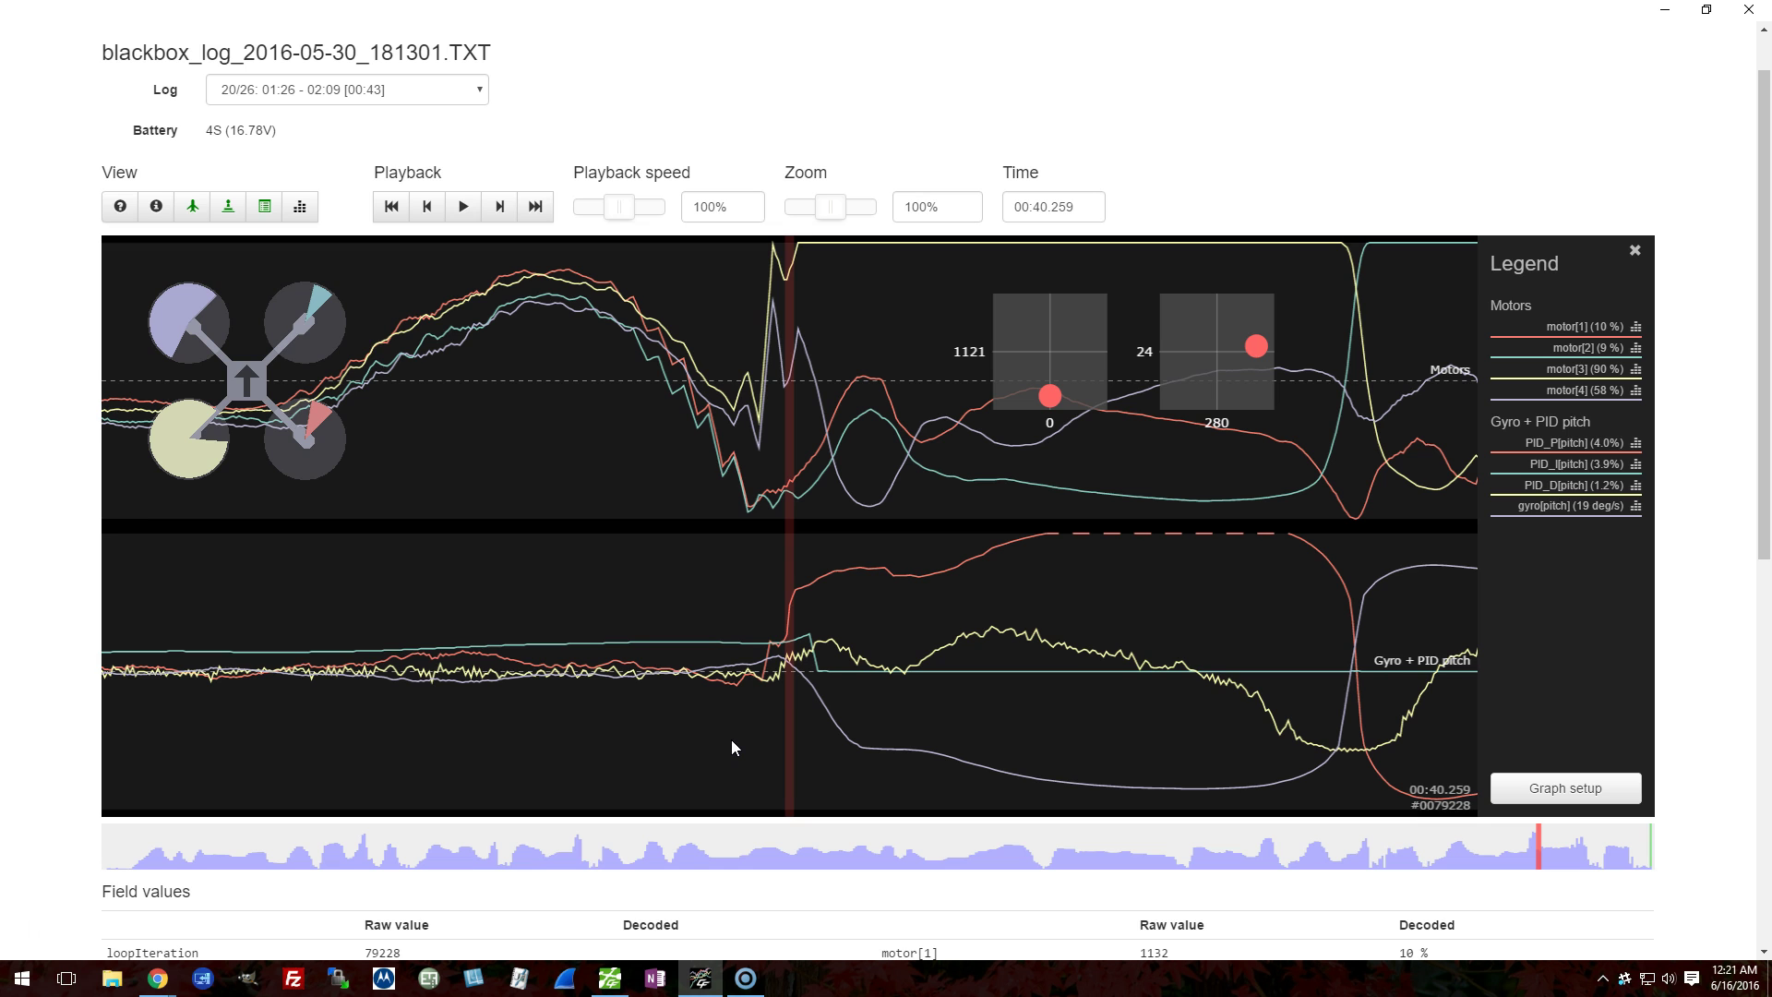
Step: Scrub the log to 00:40.314, where motor[3] sits at 100% and motor[4] at 5%
mouse_move(732, 736)
left_mouse_down()
mouse_move(751, 733)
mouse_move(728, 731)
left_mouse_up()
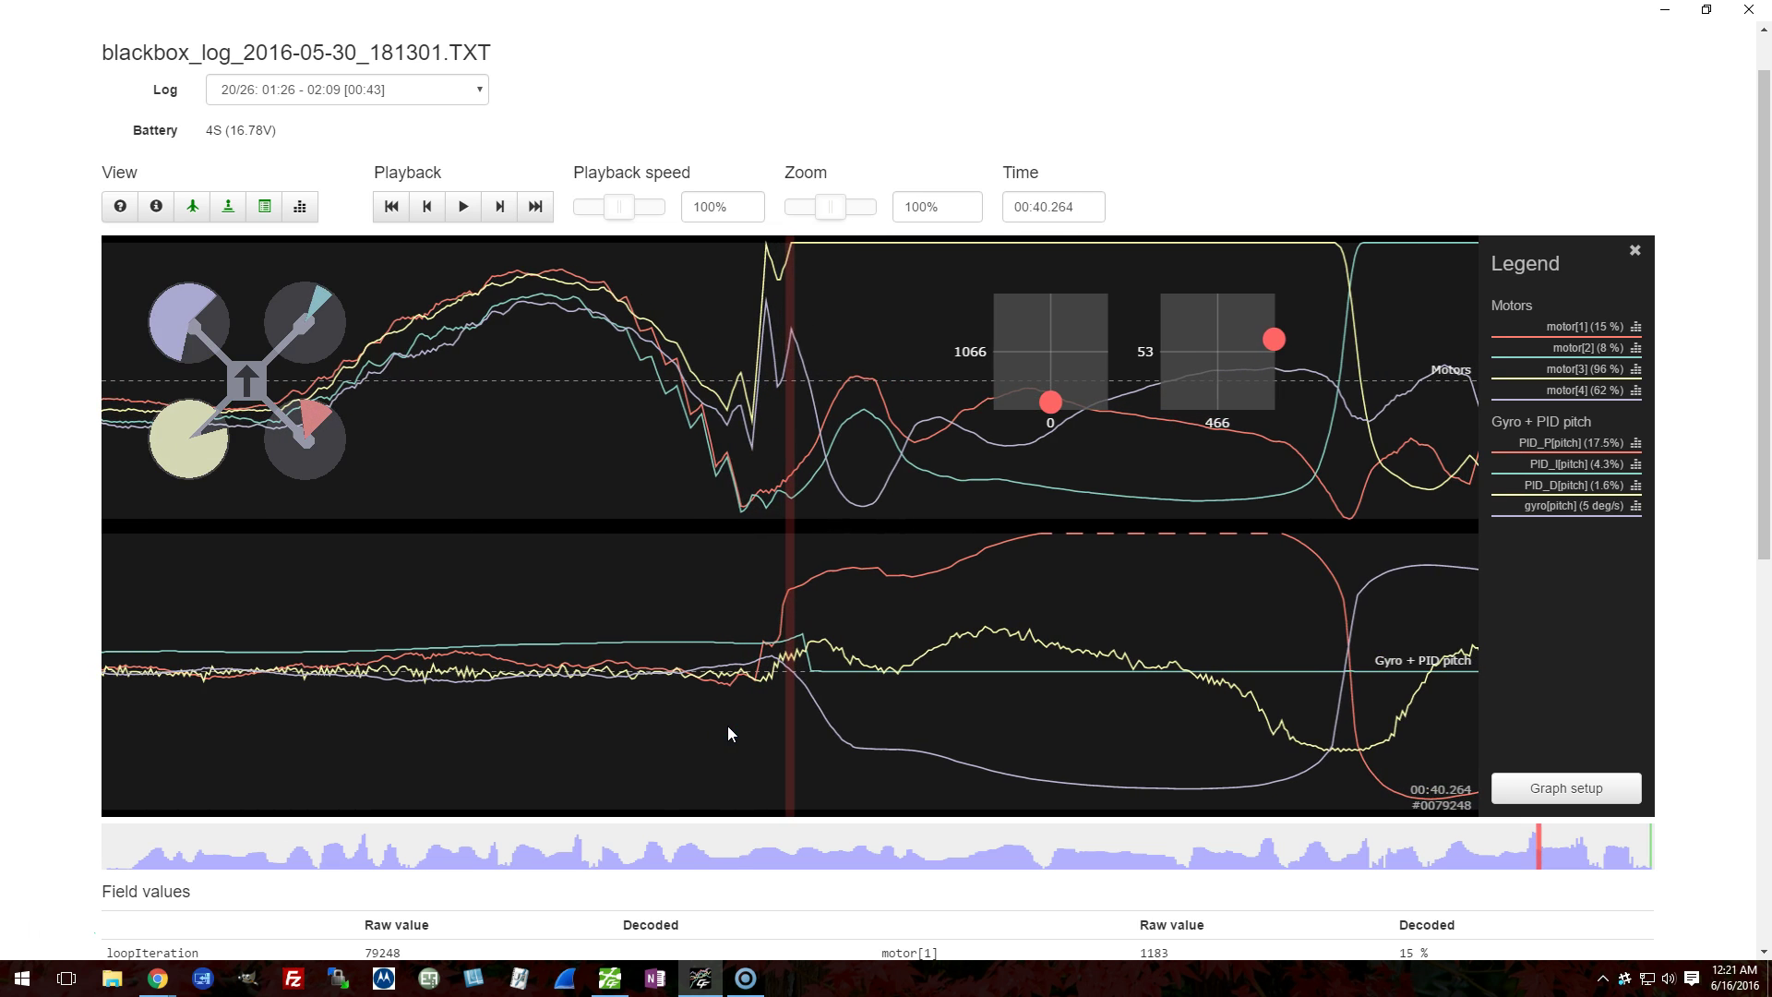
left_click_drag(730, 729, 780, 749)
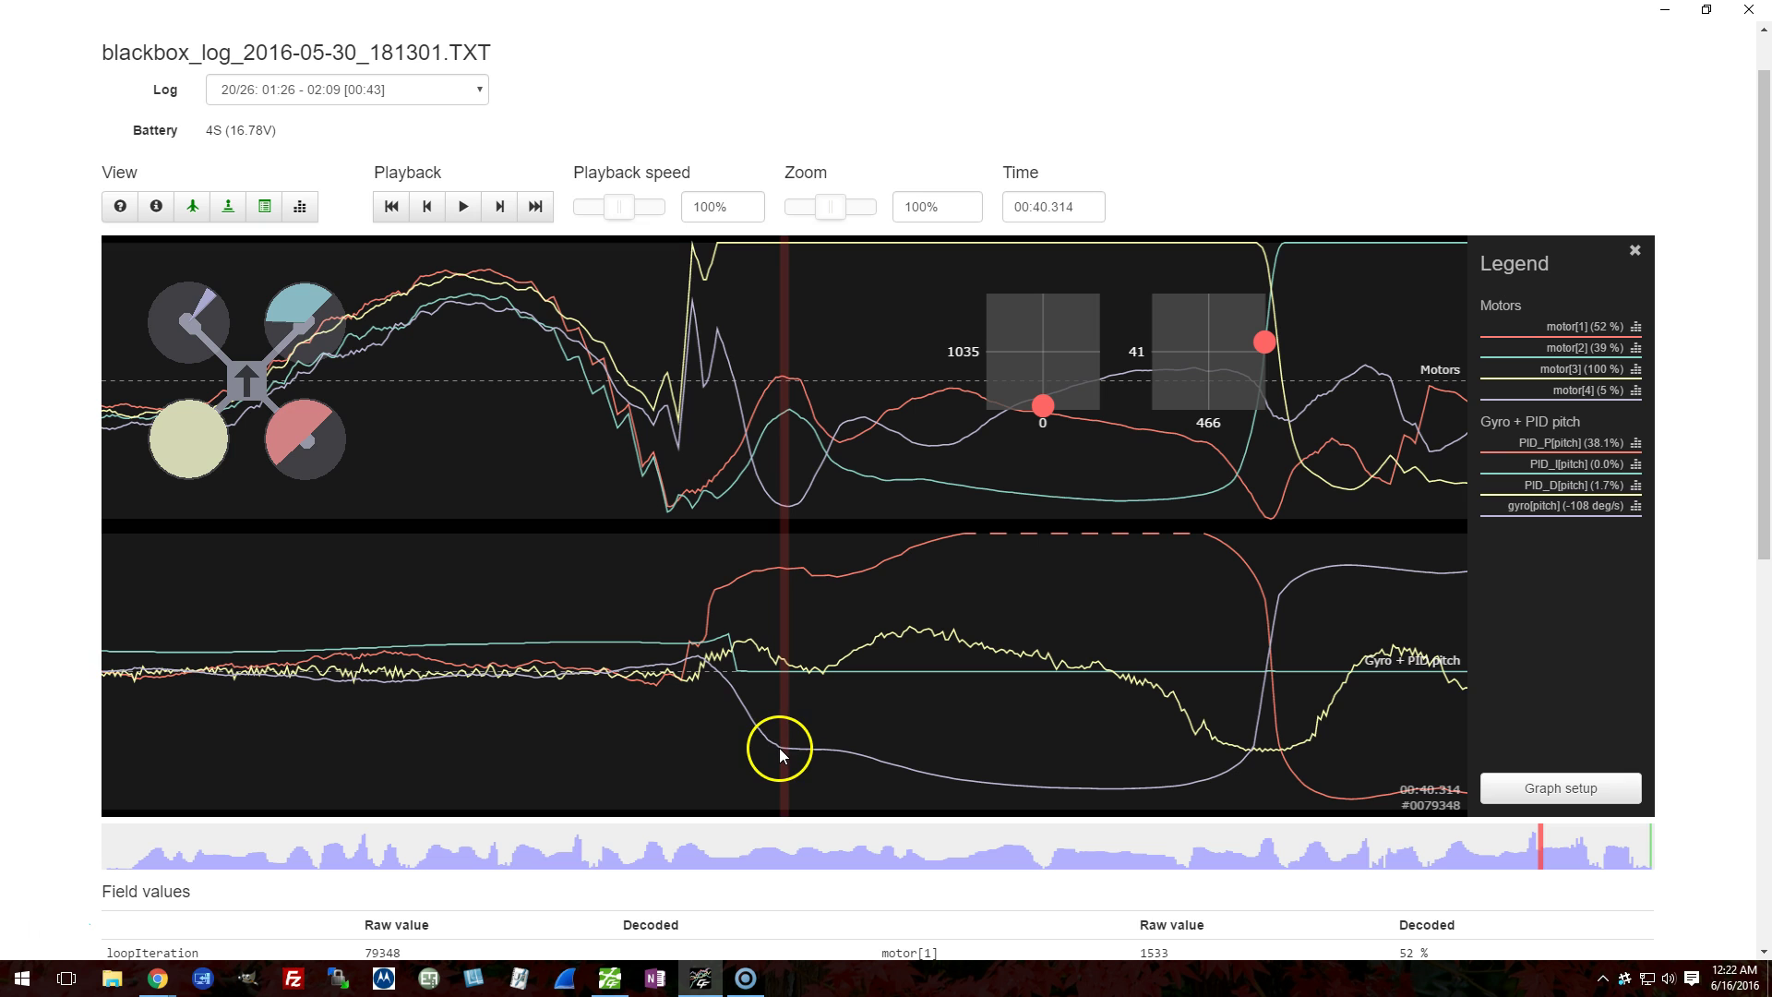
Step: Replace the pitch fields with a Gyro + PID yaw graph under Motors, then move to 00:40.258
left_click(1542, 786)
left_click(1089, 428)
left_click(1088, 429)
left_click(1088, 428)
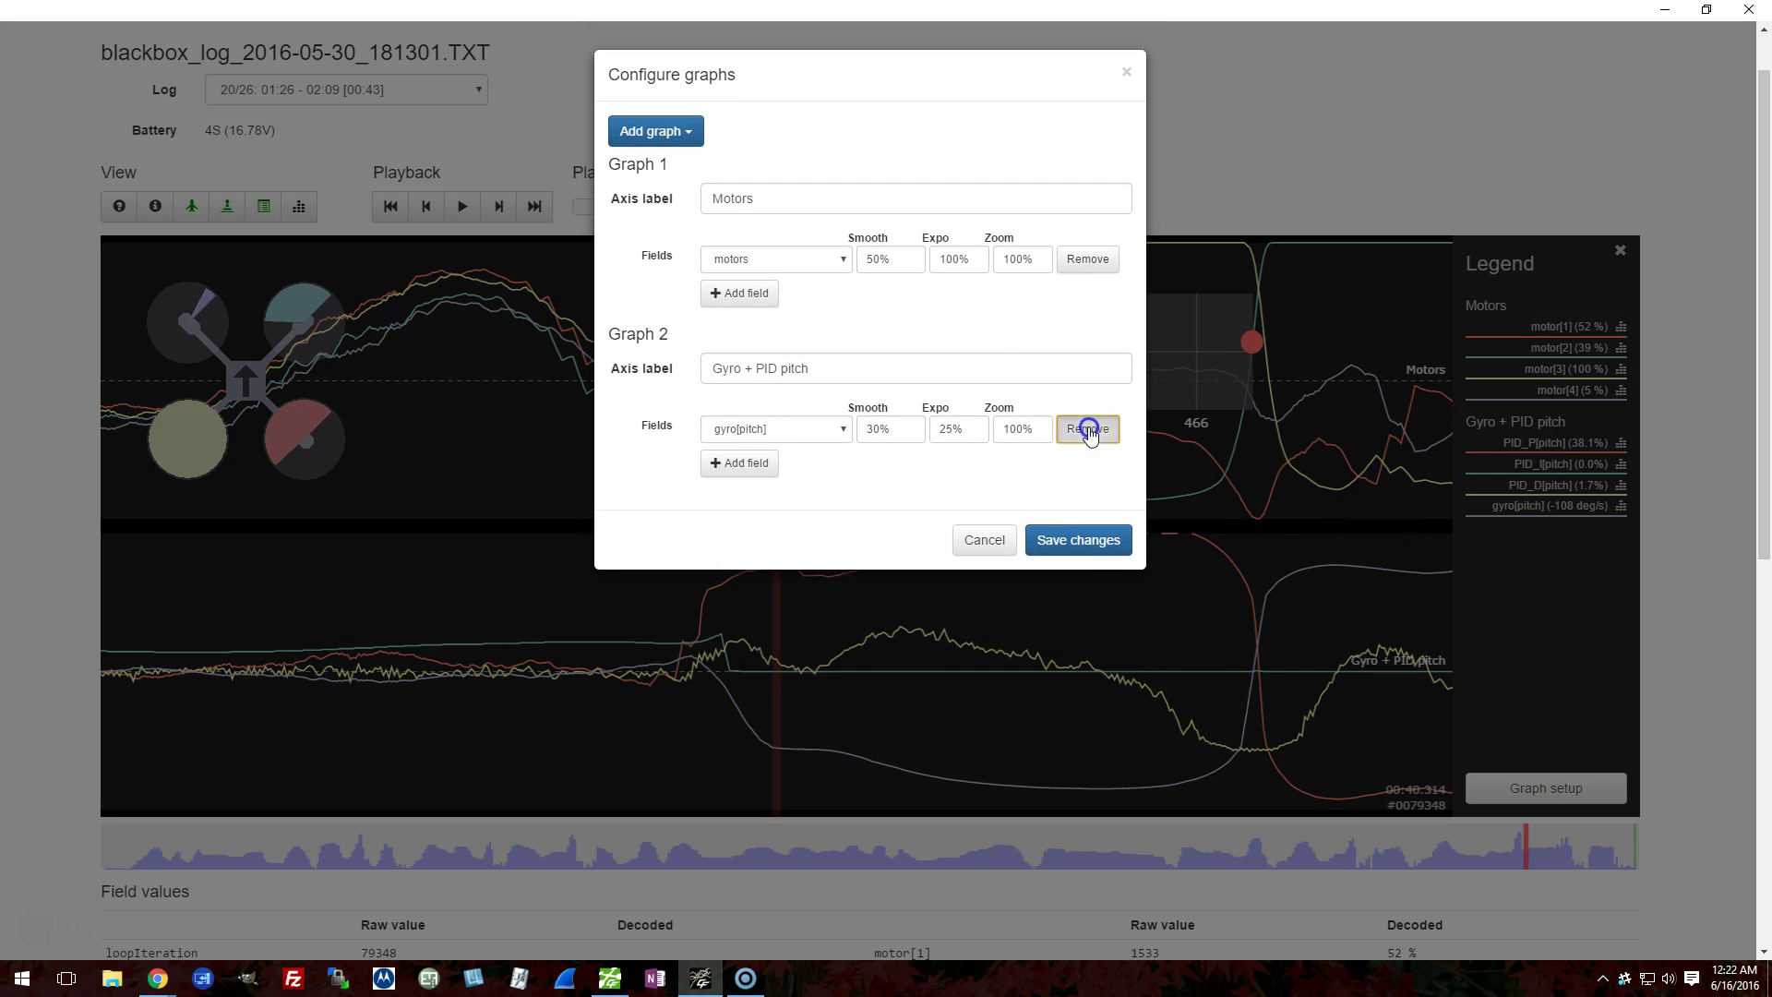
left_click(1080, 428)
left_click(658, 132)
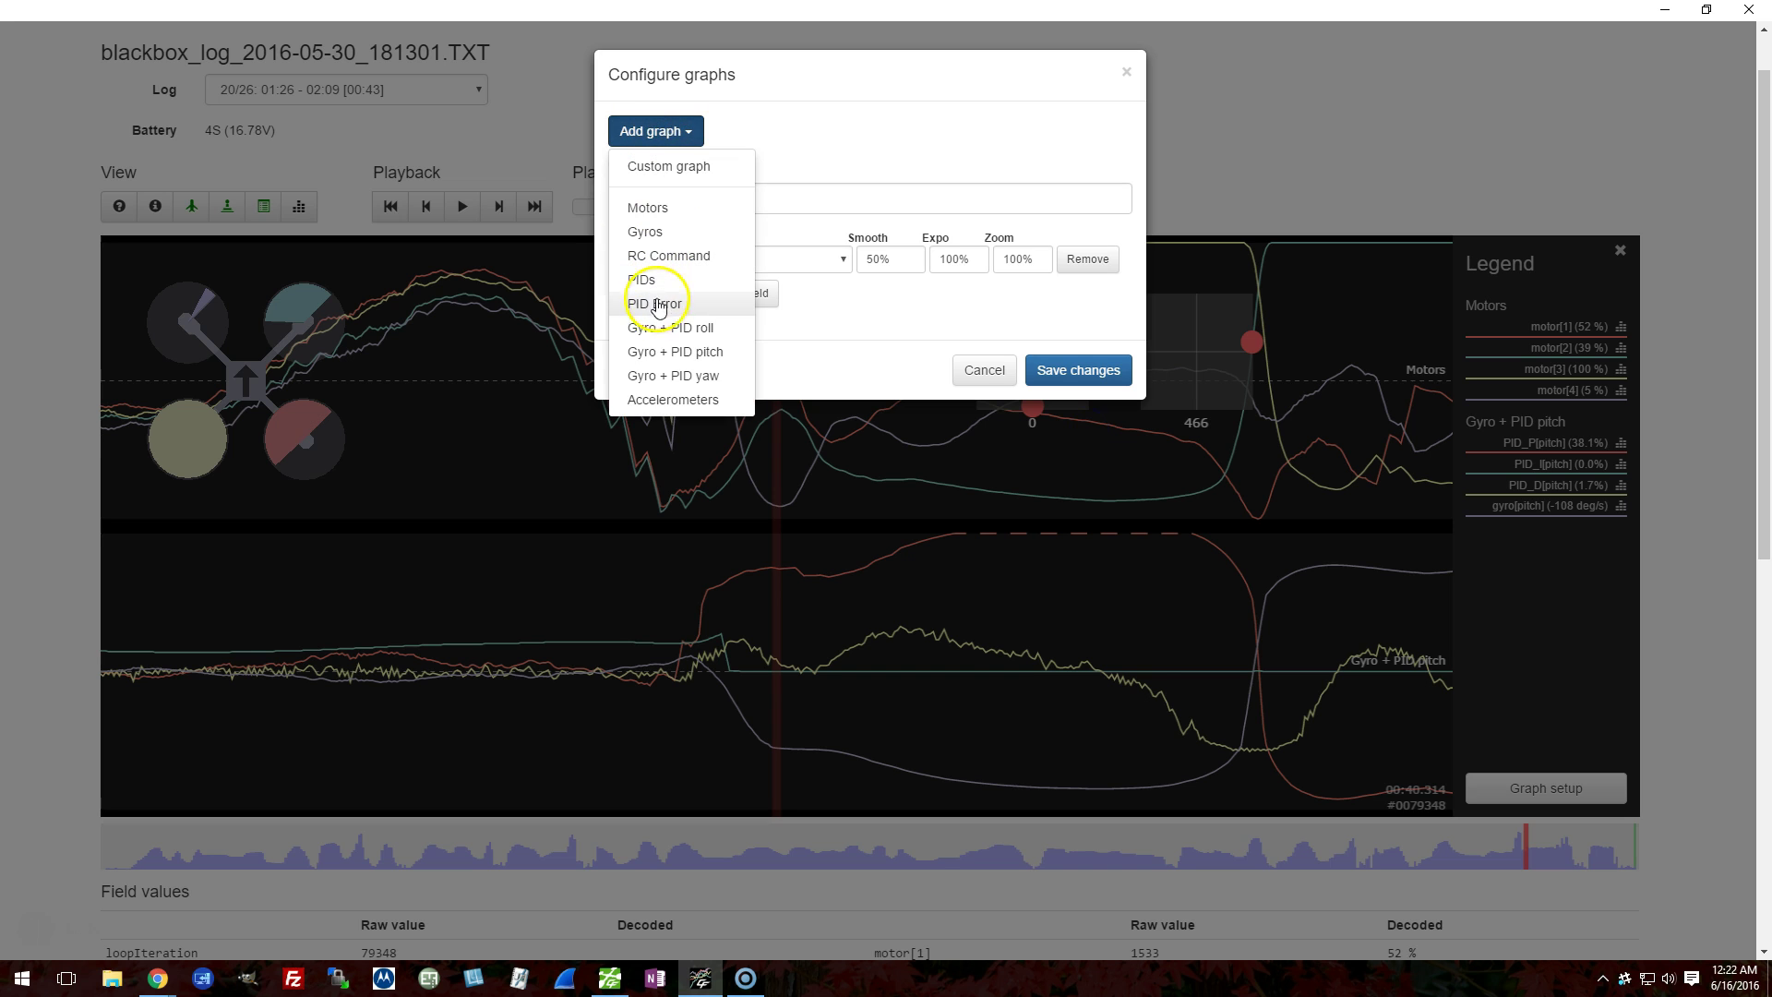
left_click(674, 375)
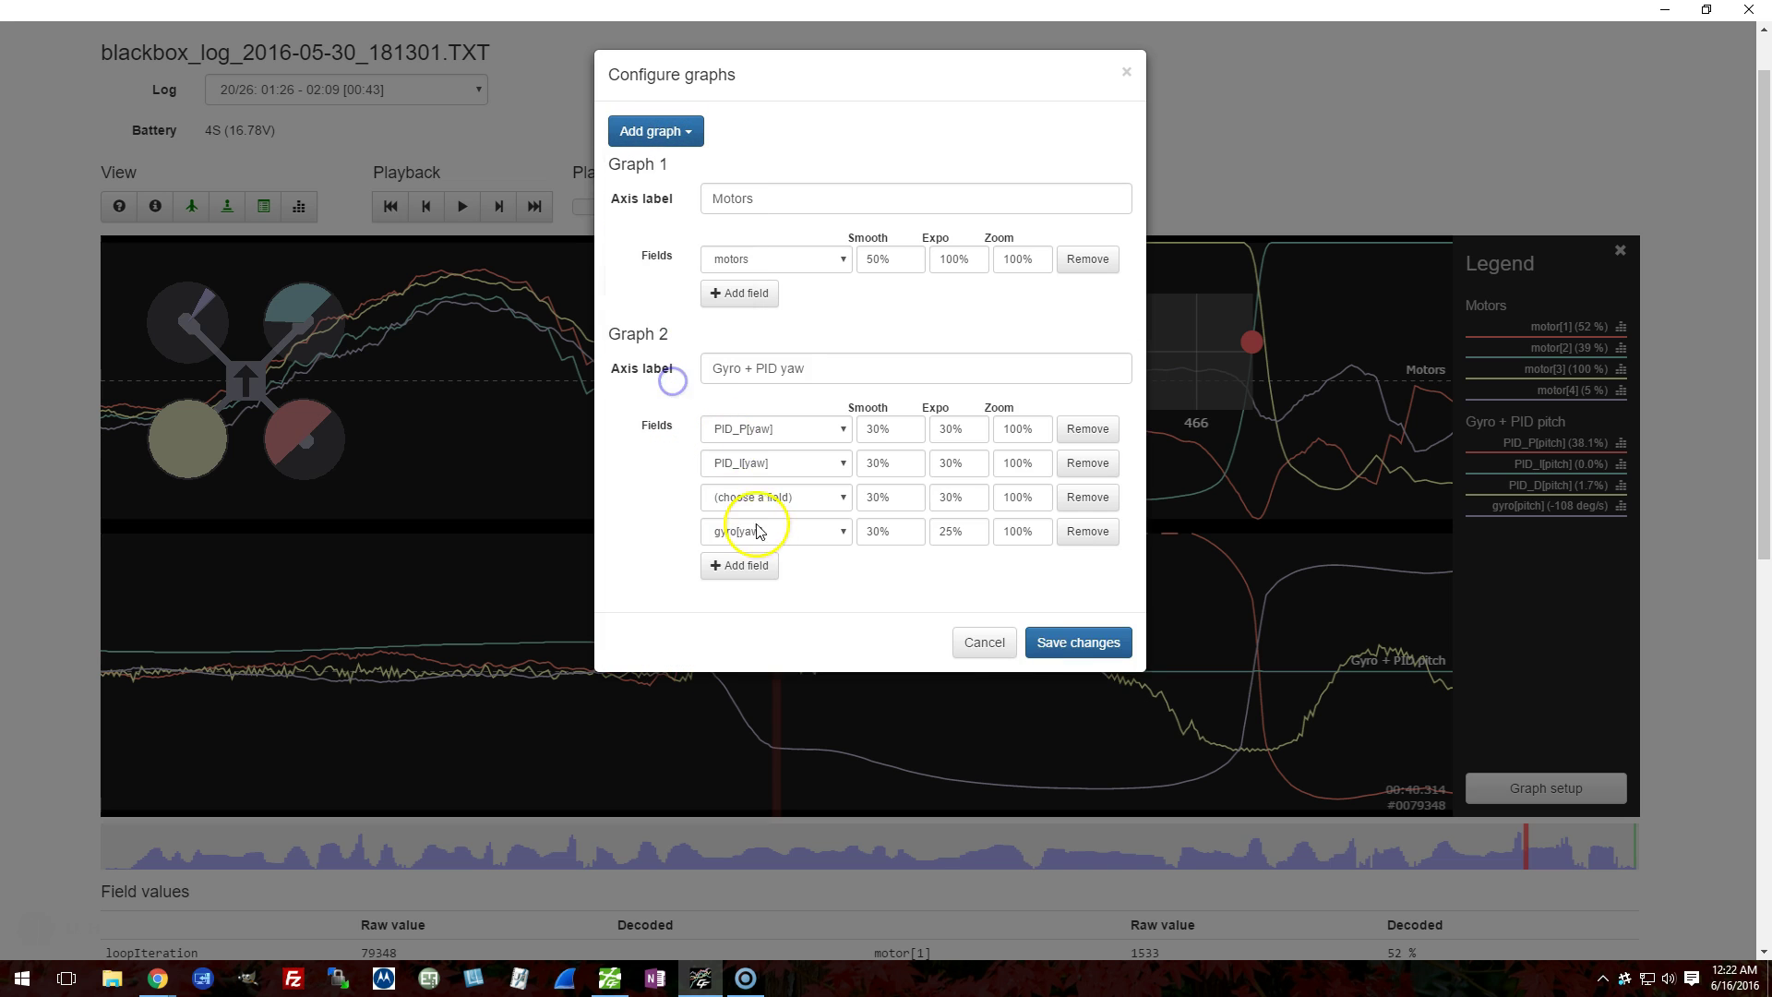
left_click(1077, 639)
left_click_drag(1006, 716, 1049, 695)
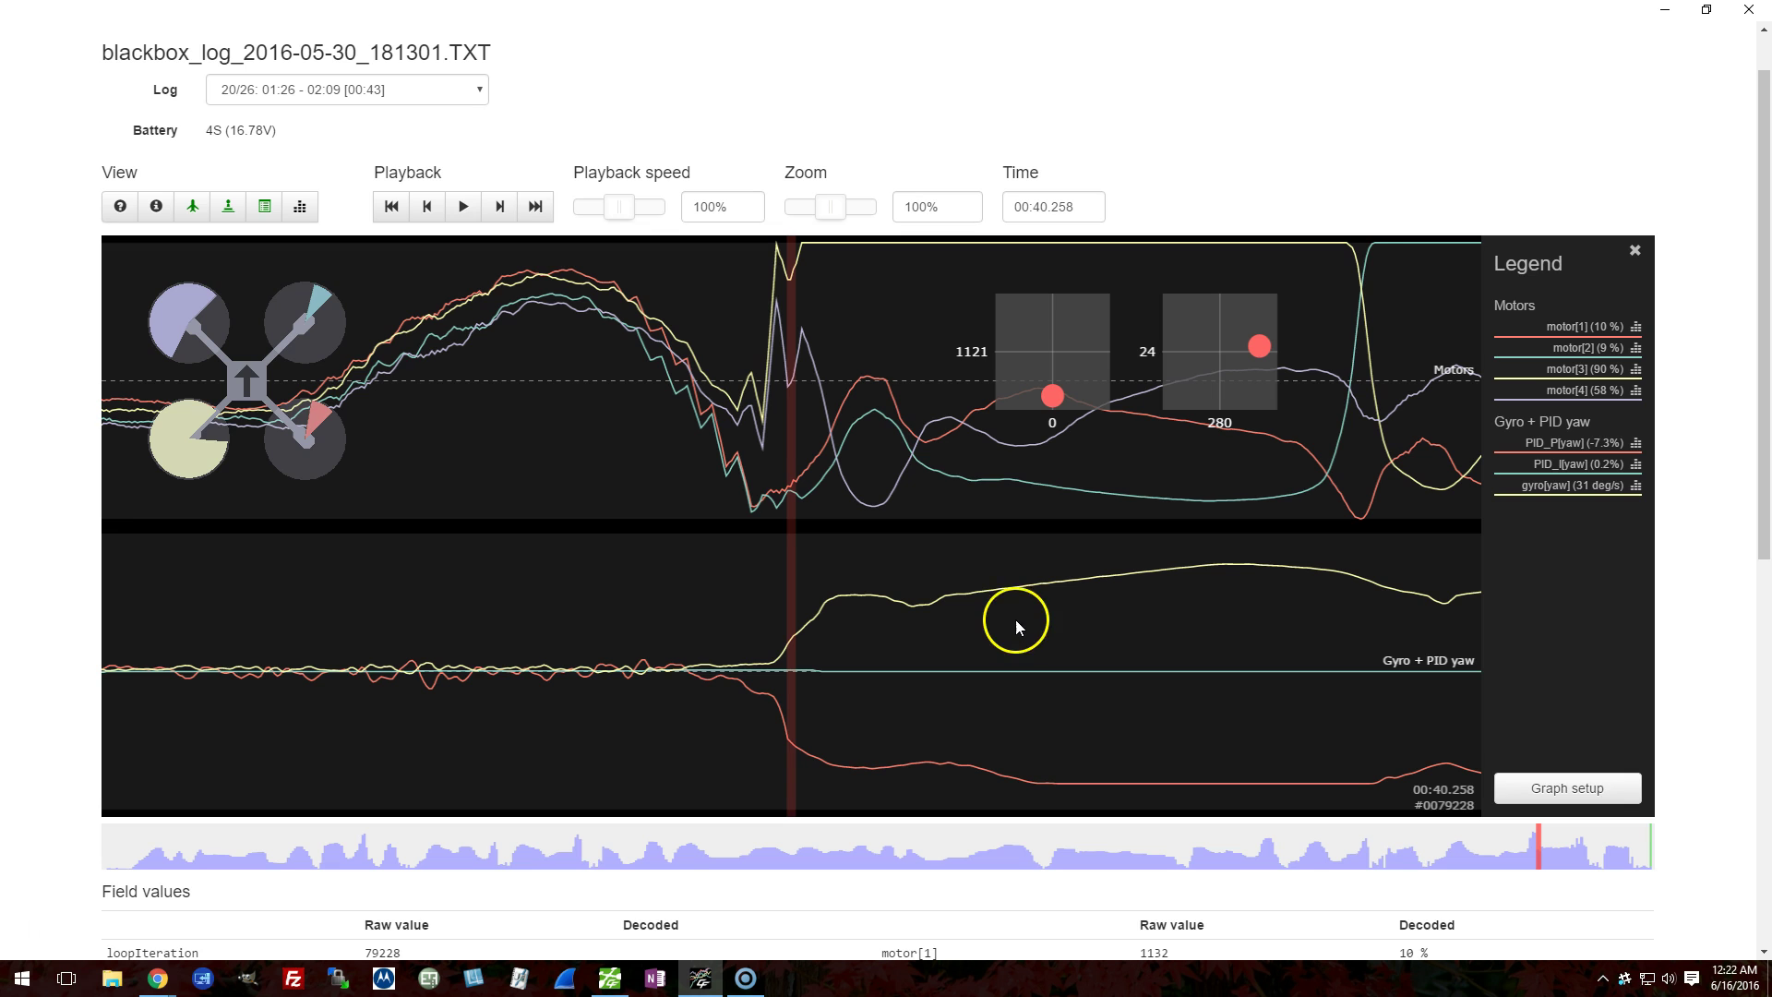
left_click_drag(1019, 625, 1029, 628)
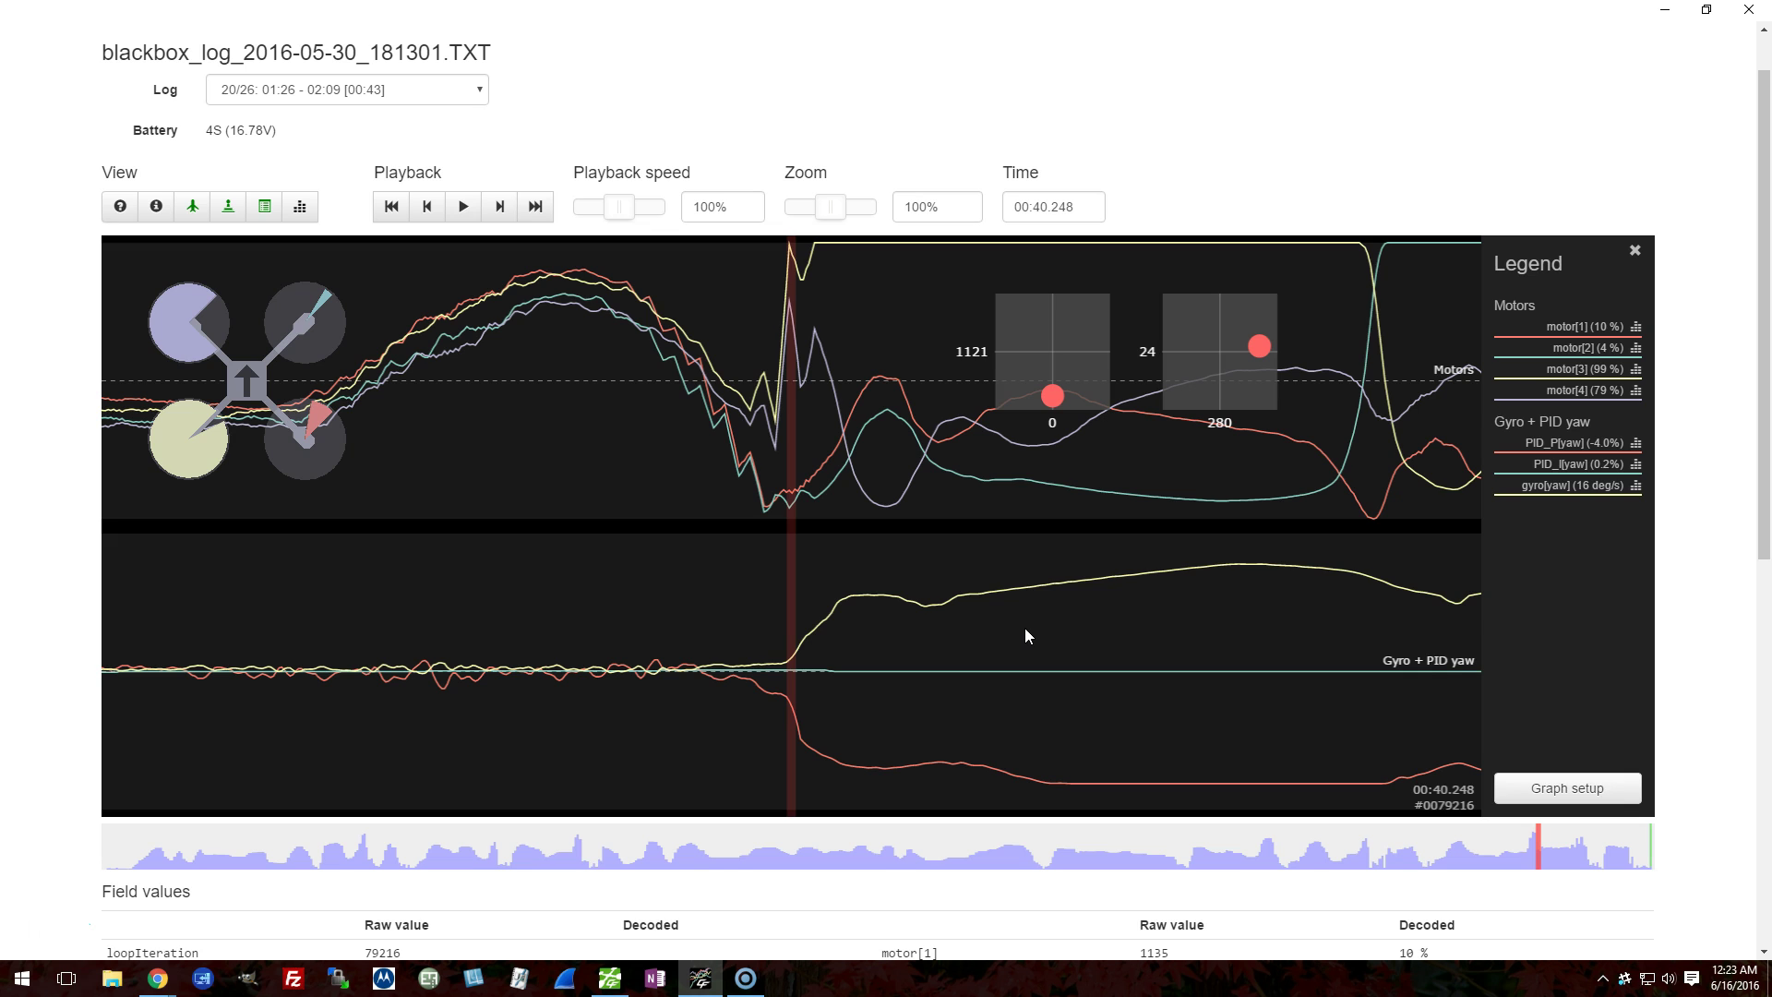
left_click_drag(1027, 627, 700, 637)
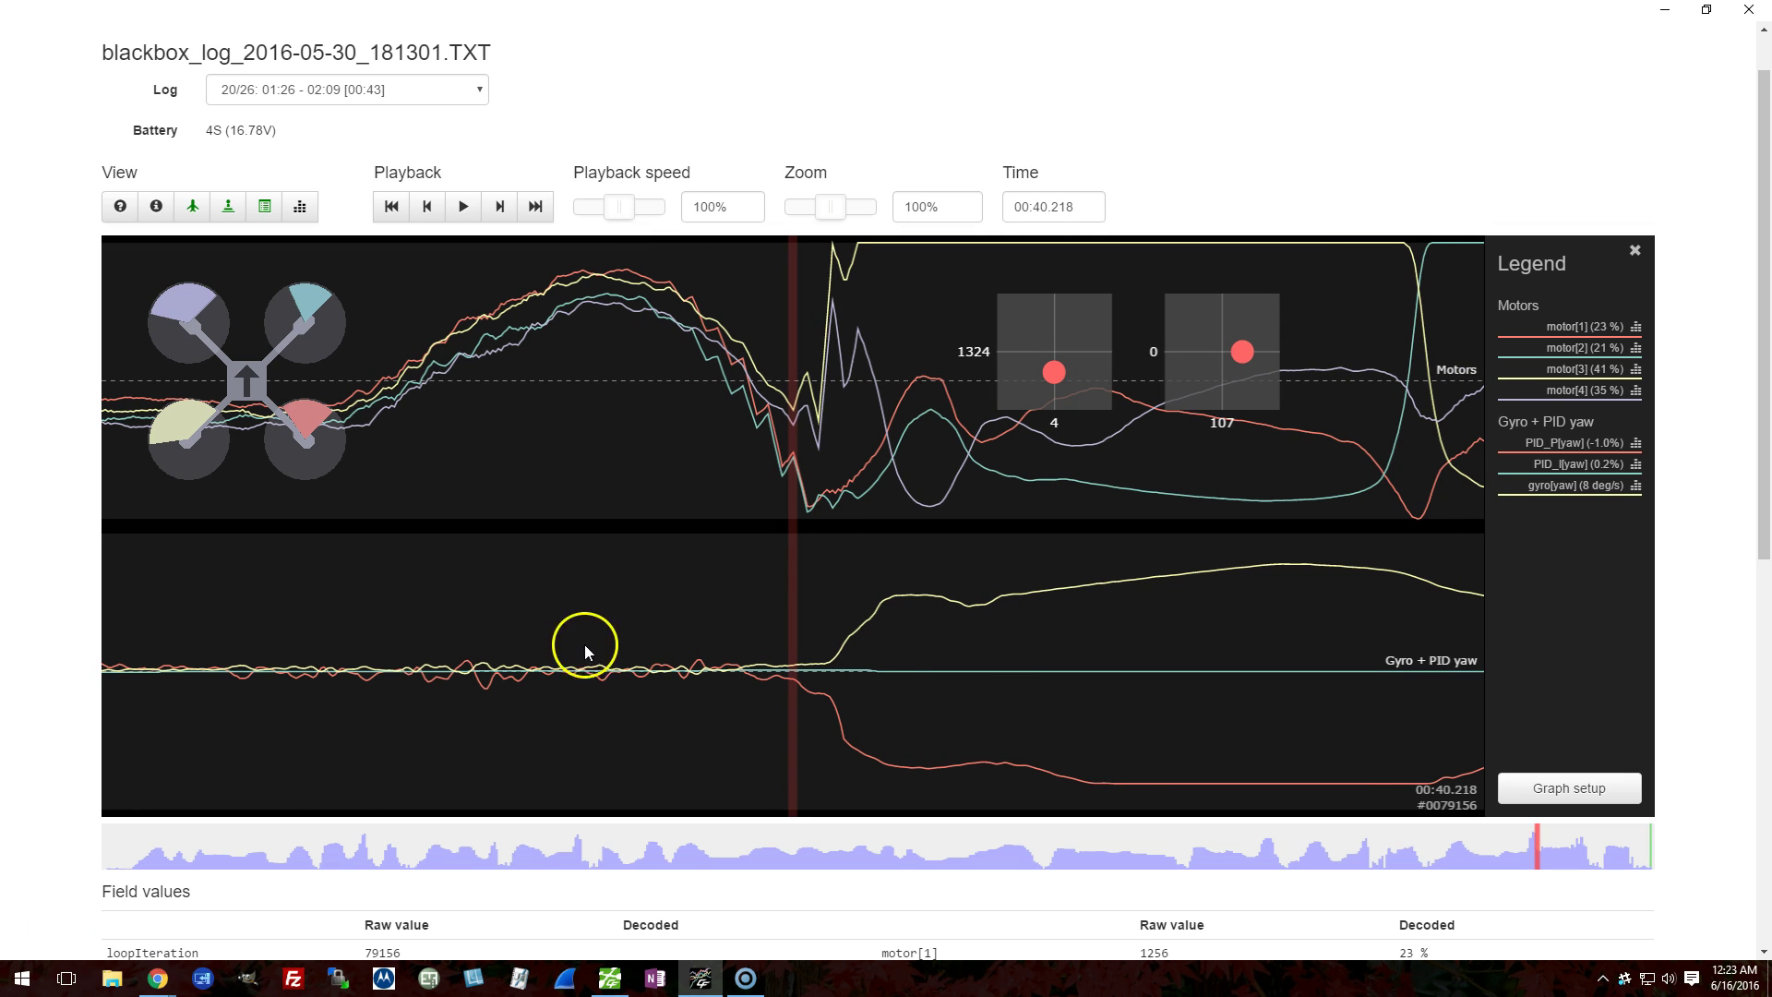